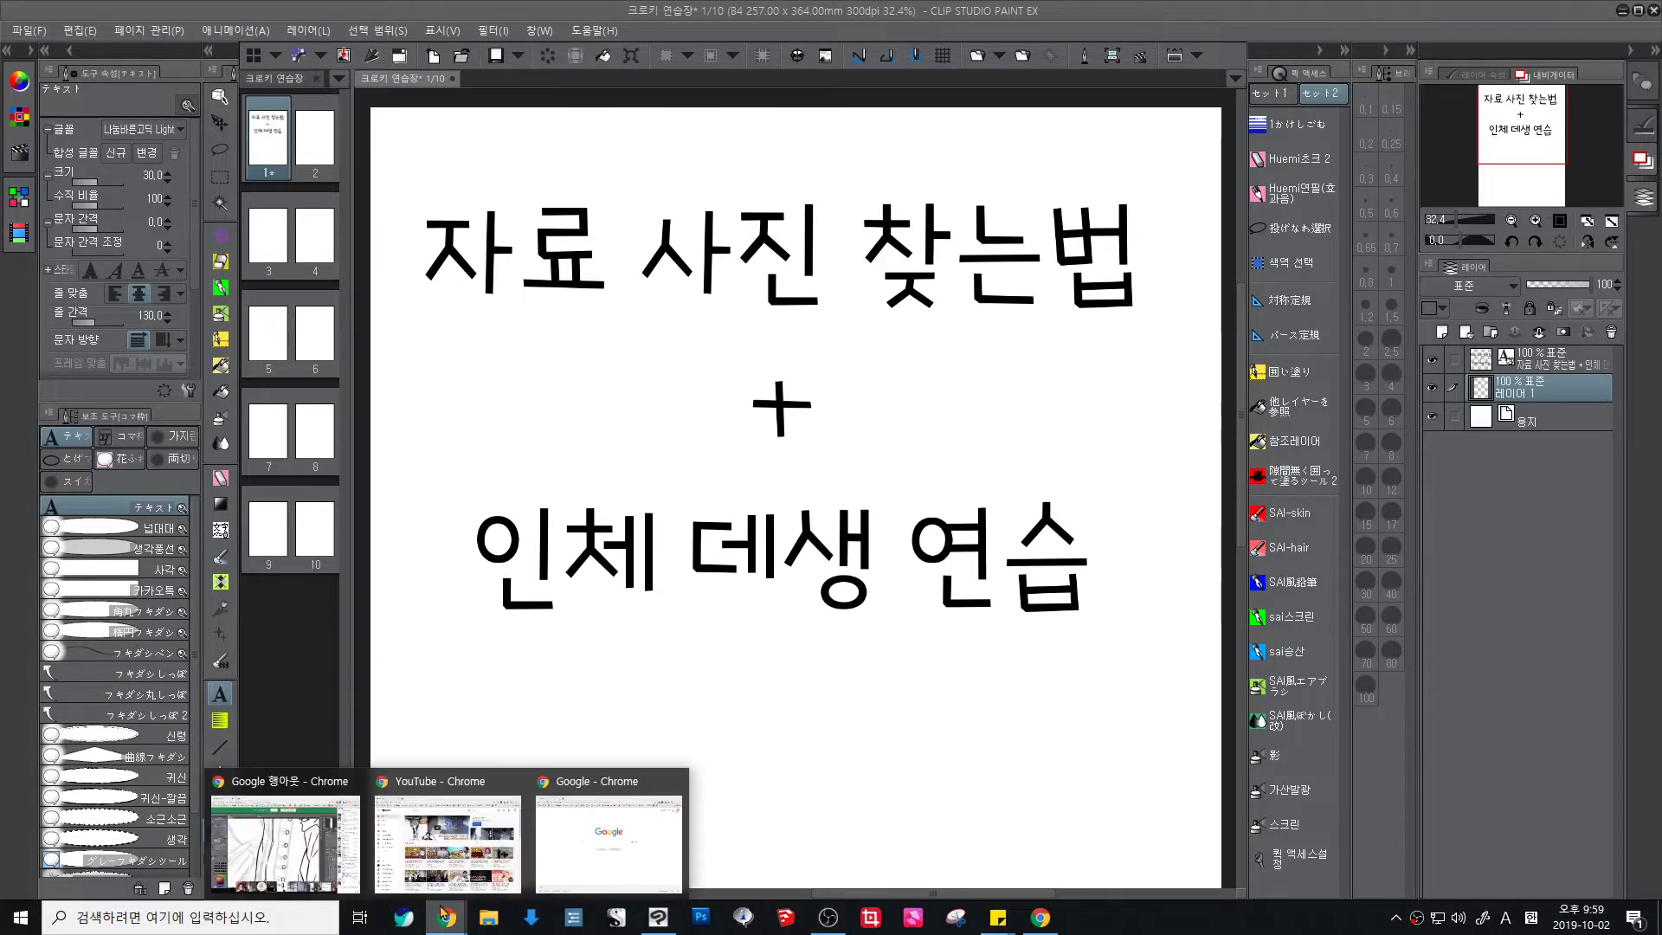
Step: Switch to the Chrome window with Google, search for 발레리노, and browse the image results
left_click(597, 829)
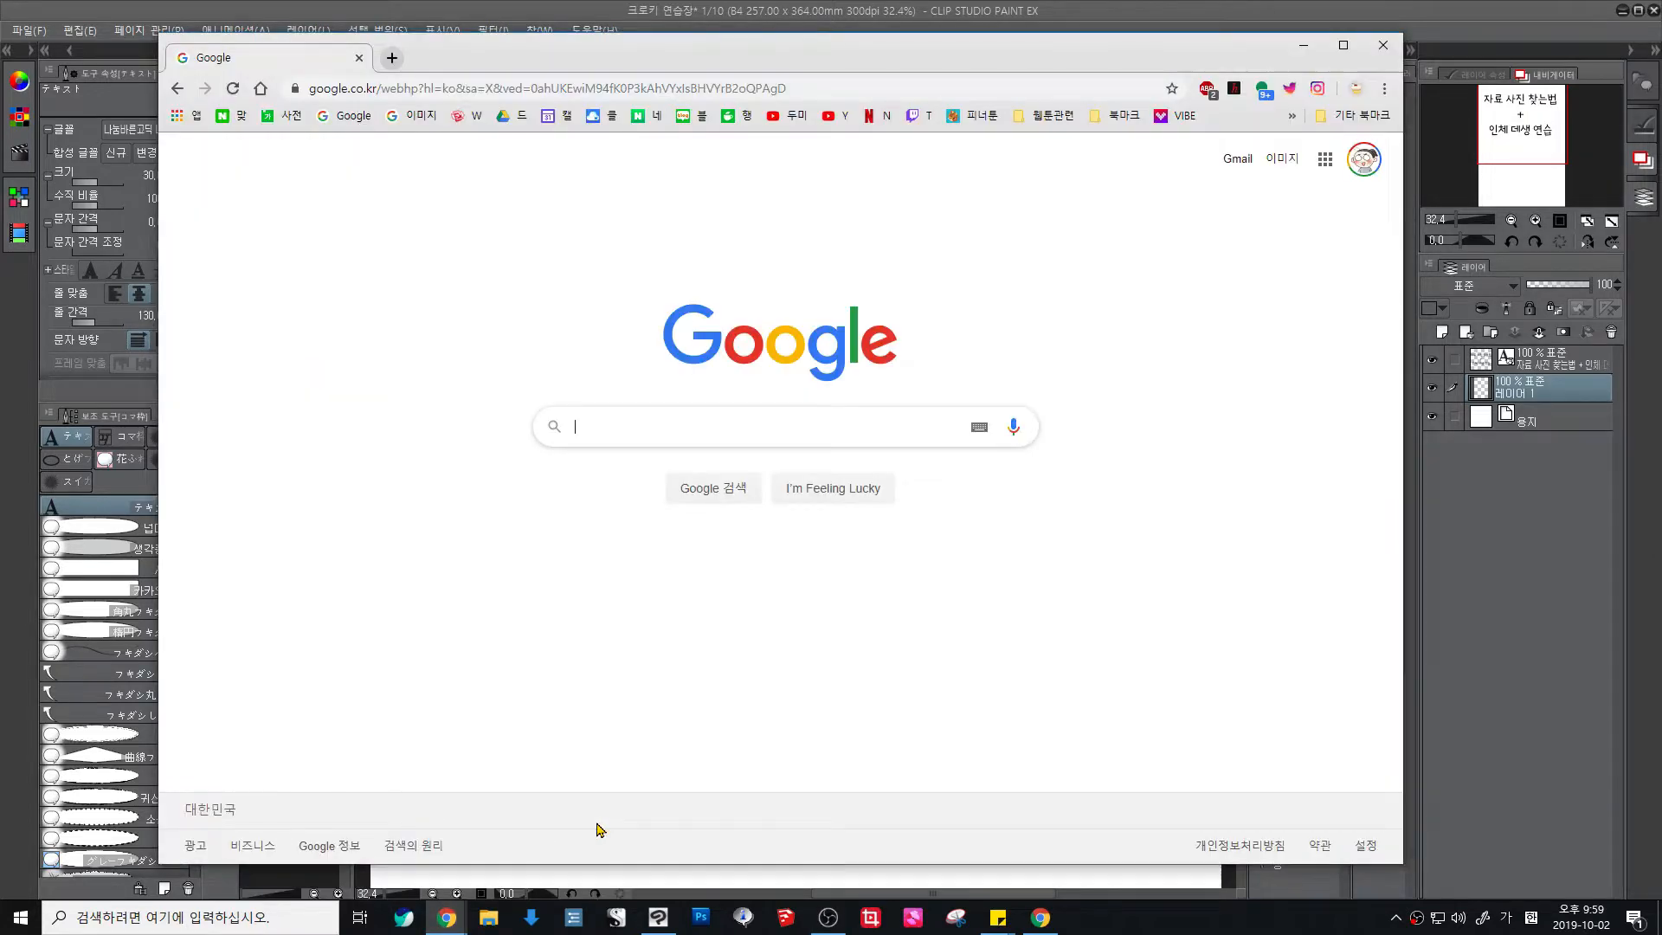
left_click(639, 426)
type("발레리뇌")
key("Return")
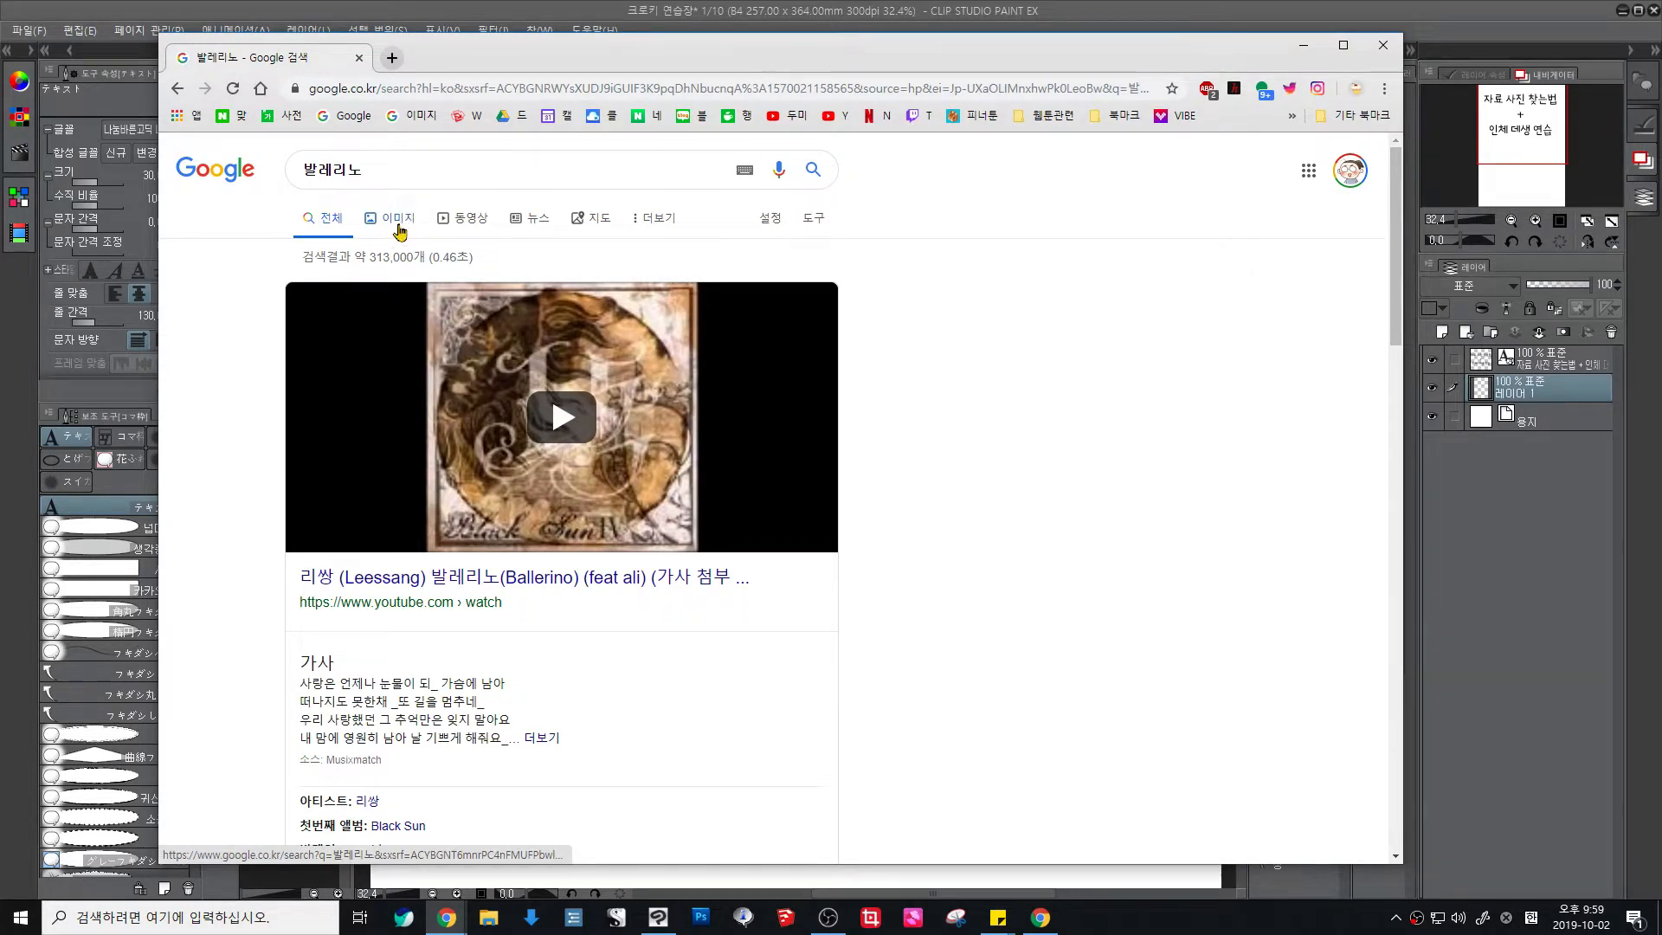
left_click(398, 221)
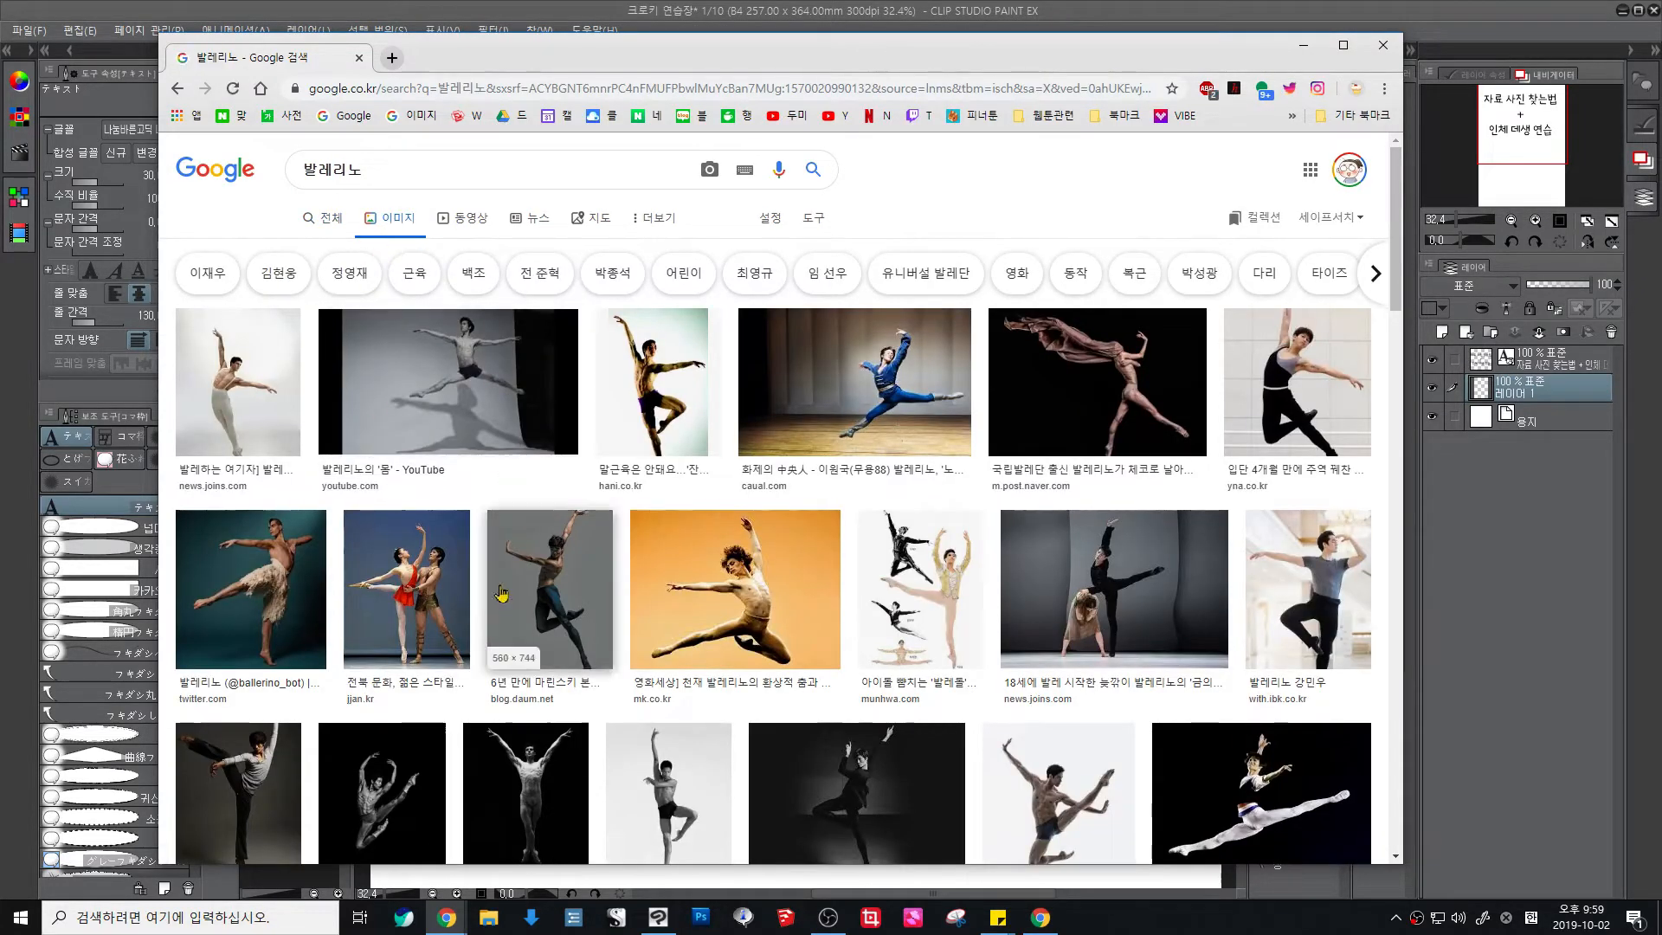
scroll(501, 593, "down", 9)
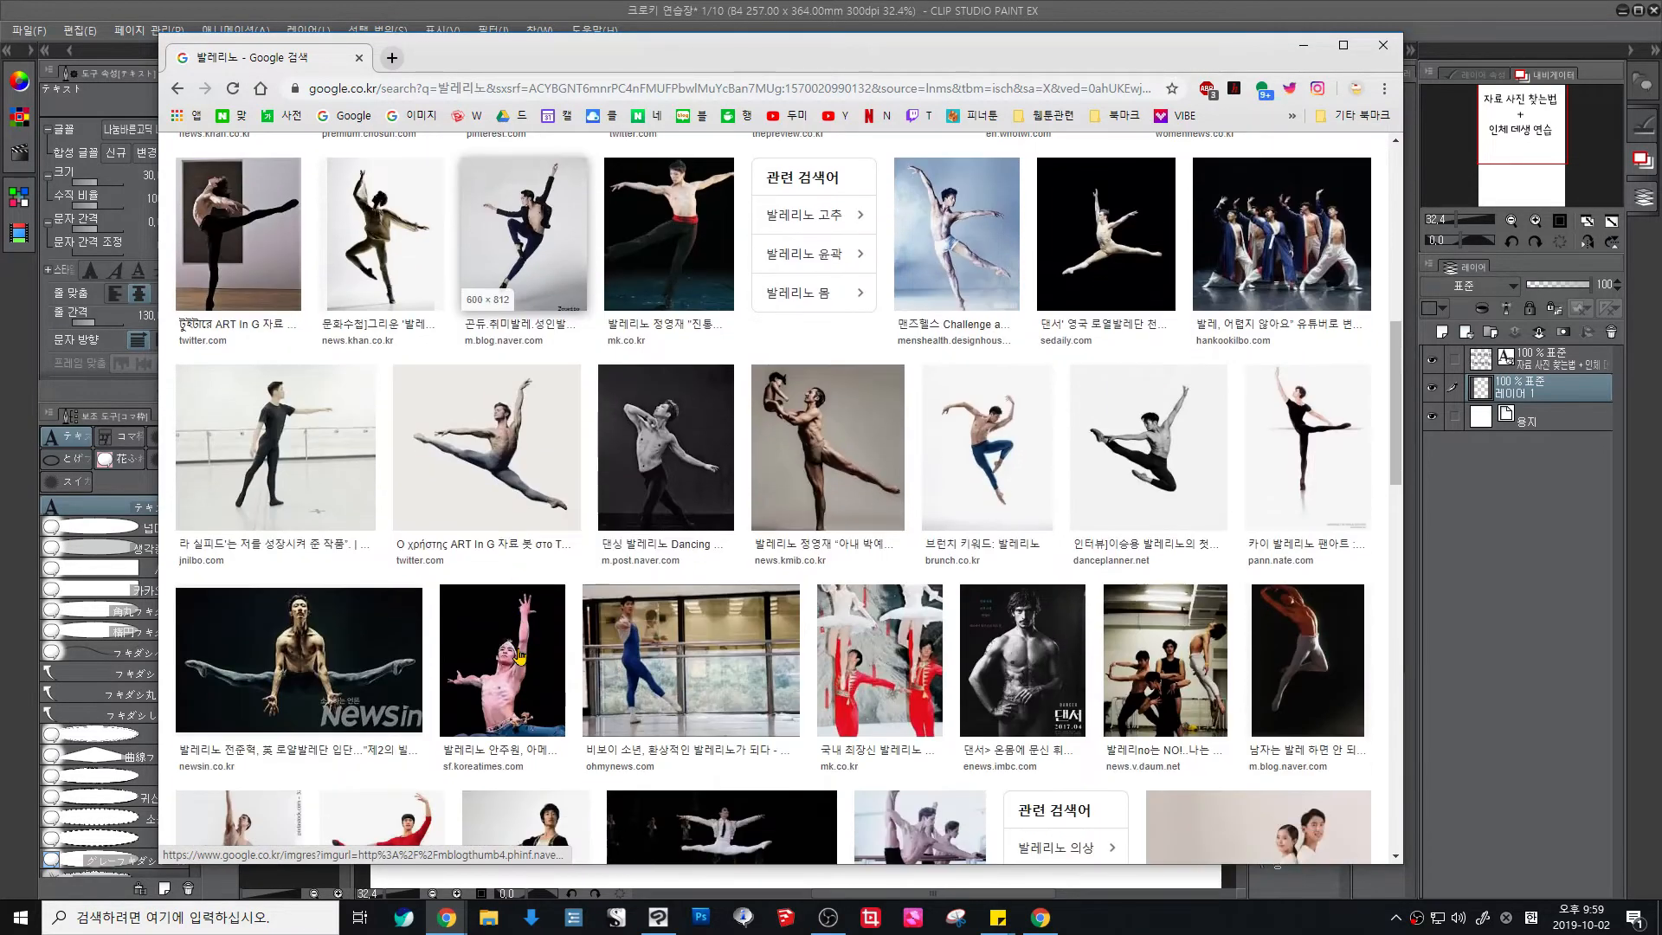
scroll(519, 657, "up", 10)
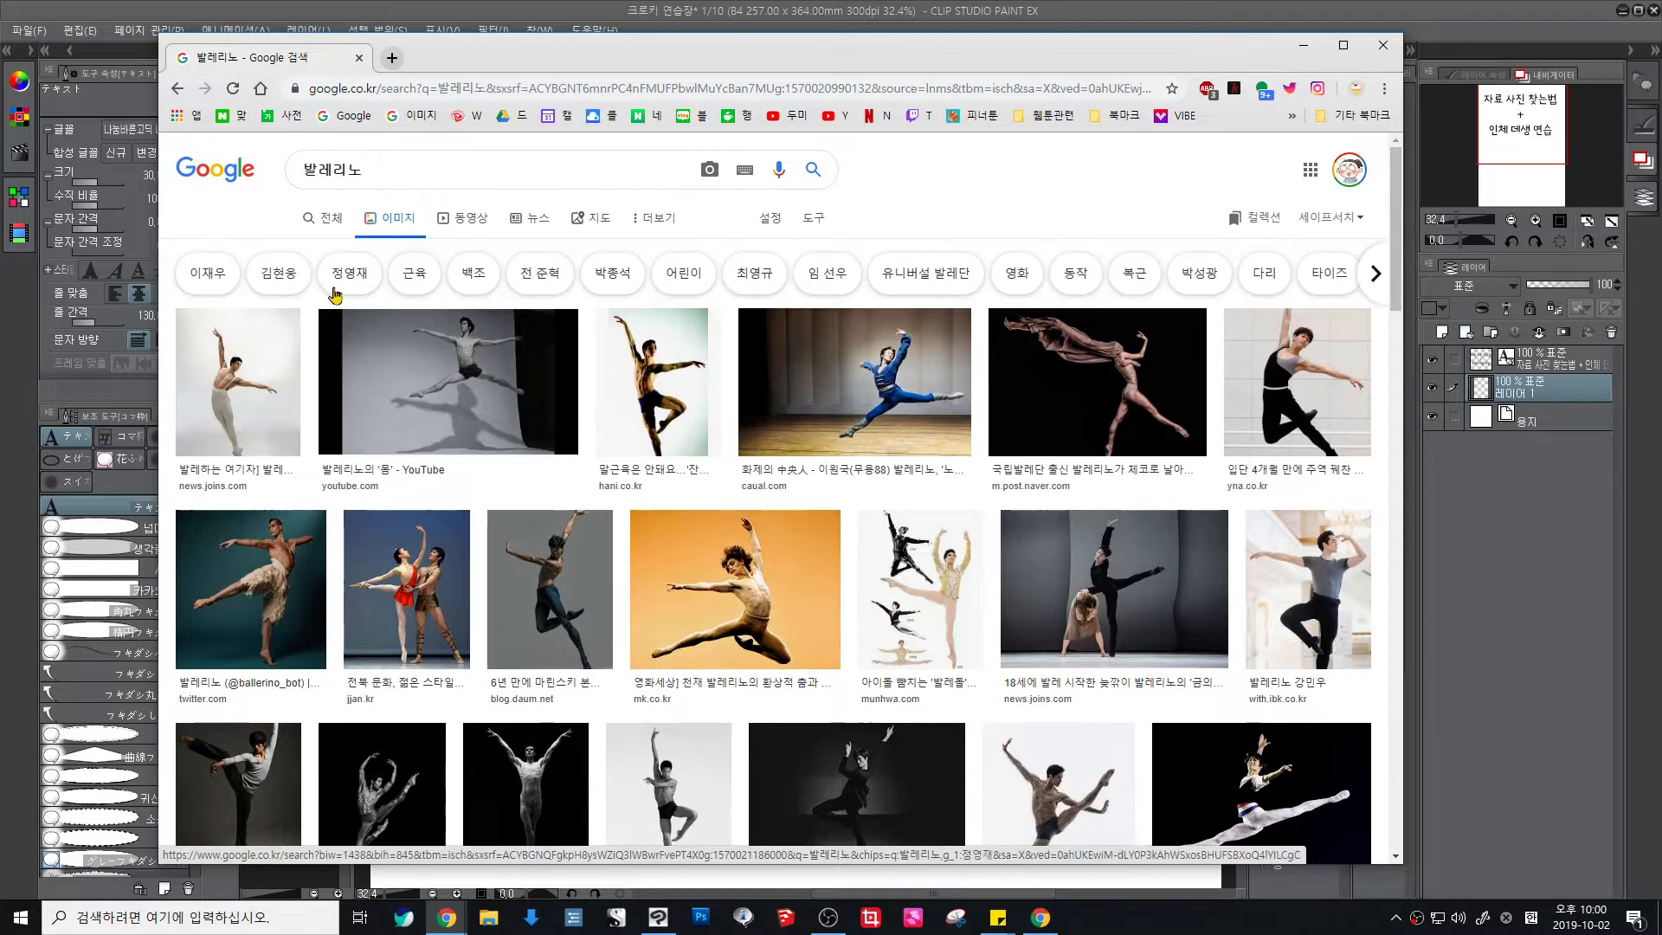
Step: Filter the 발레리노 images by the first suggested dancer's name, browse them, and clear the filter
left_click(200, 284)
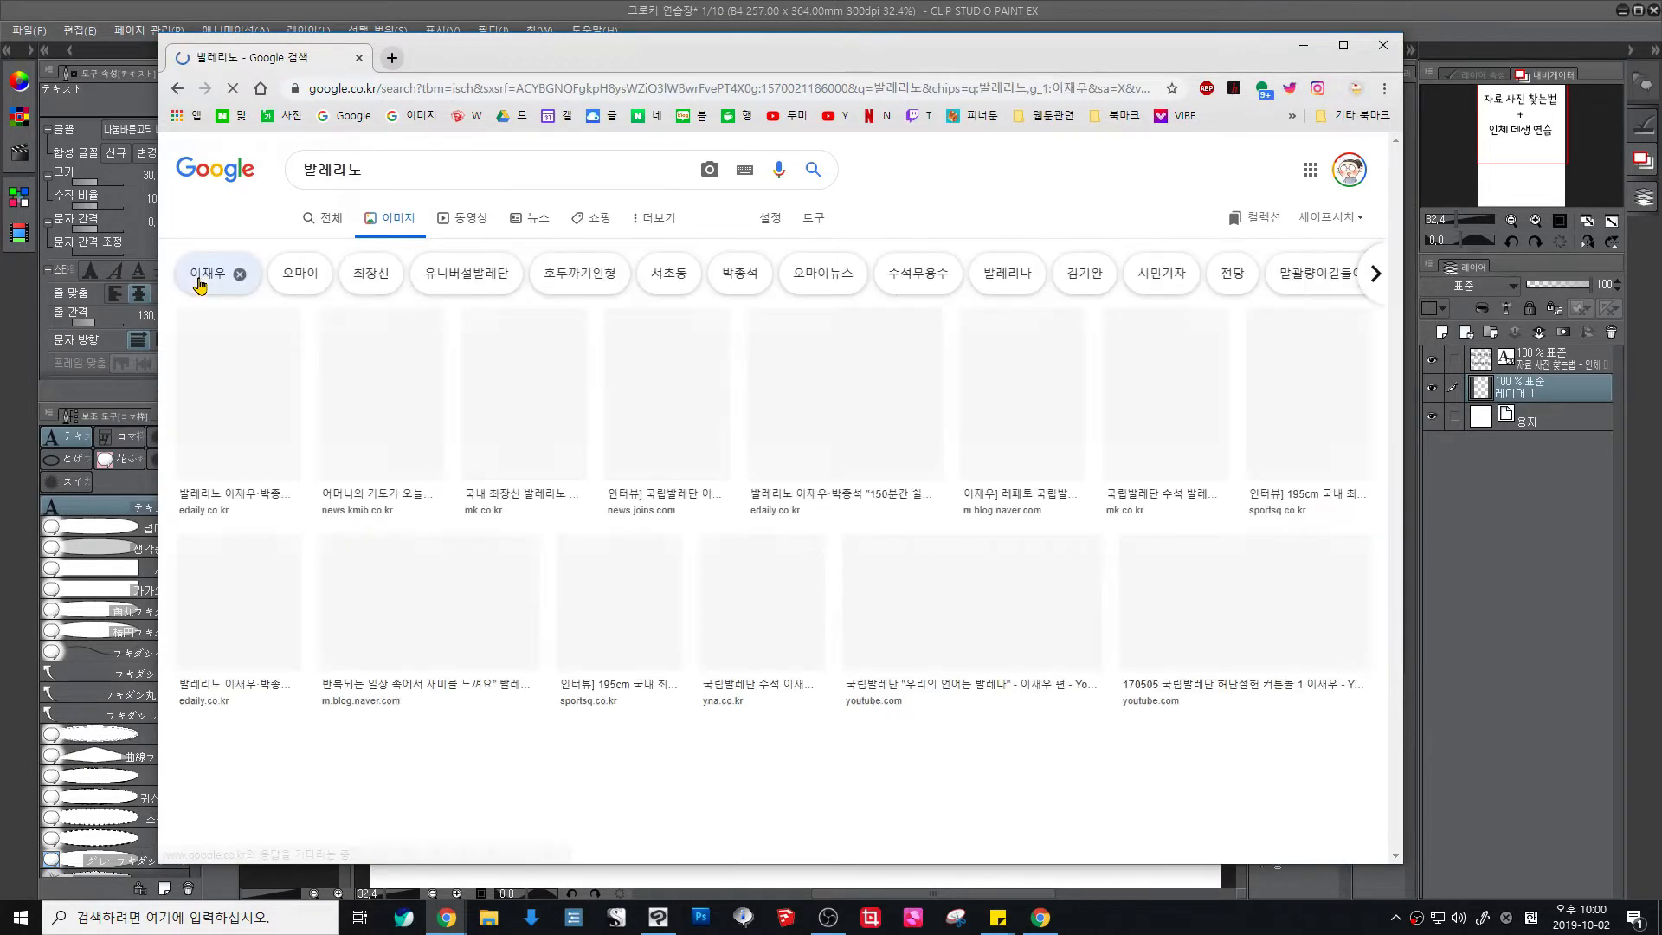
scroll(196, 495, "down", 6)
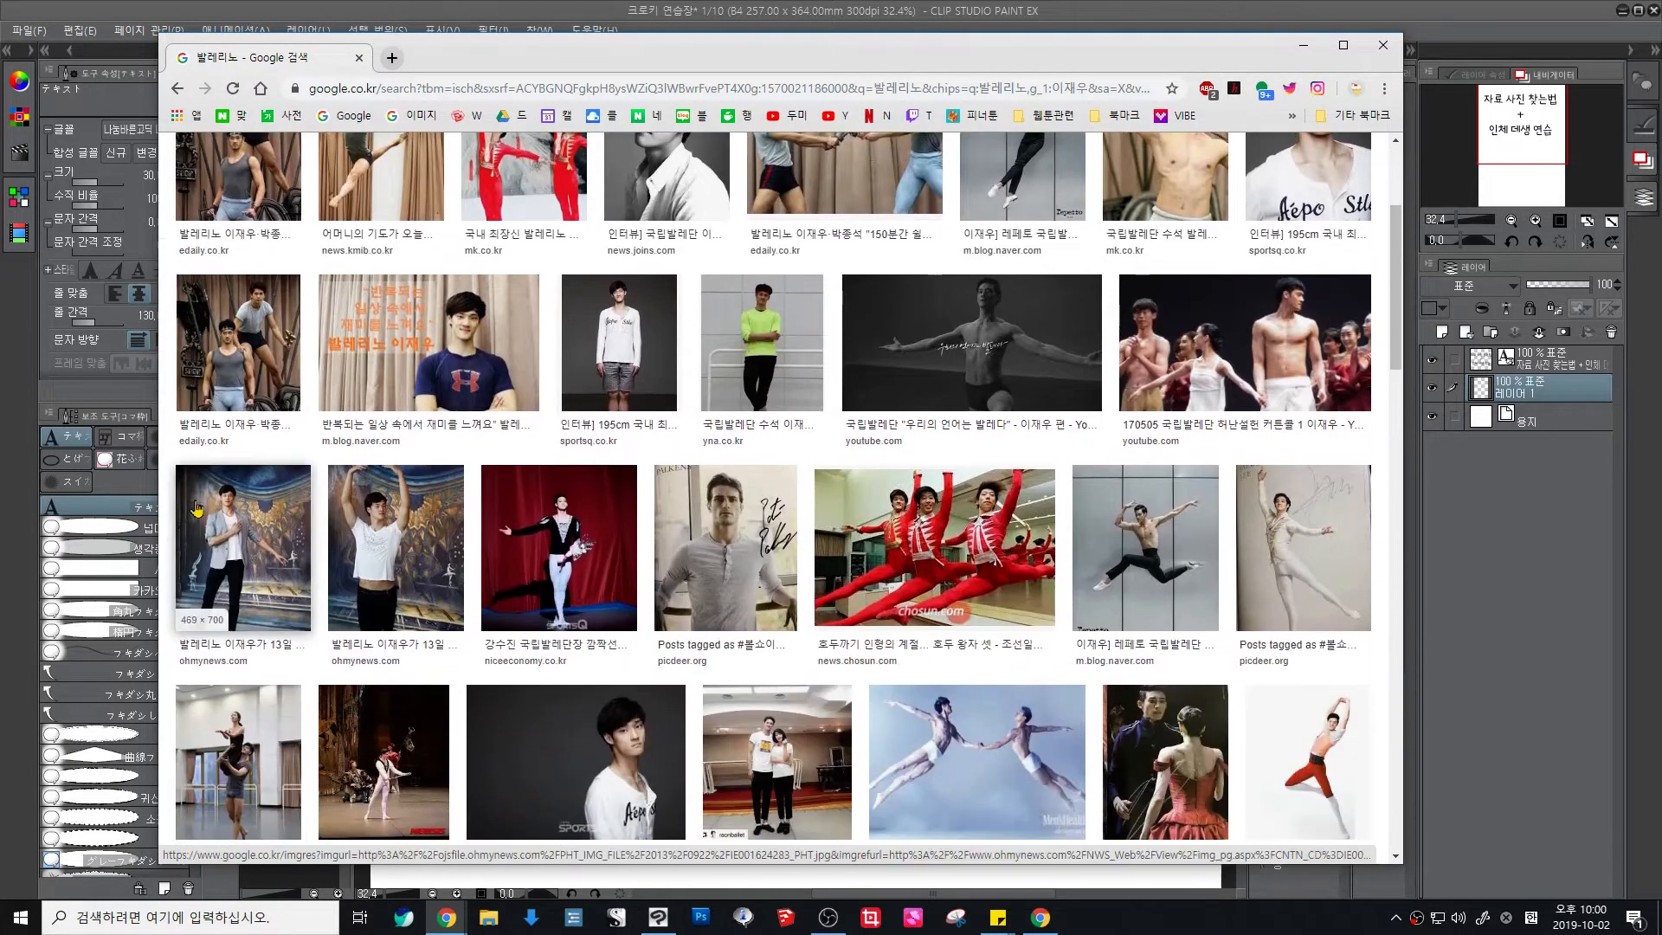
scroll(196, 508, "down", 1)
scroll(197, 509, "up", 2)
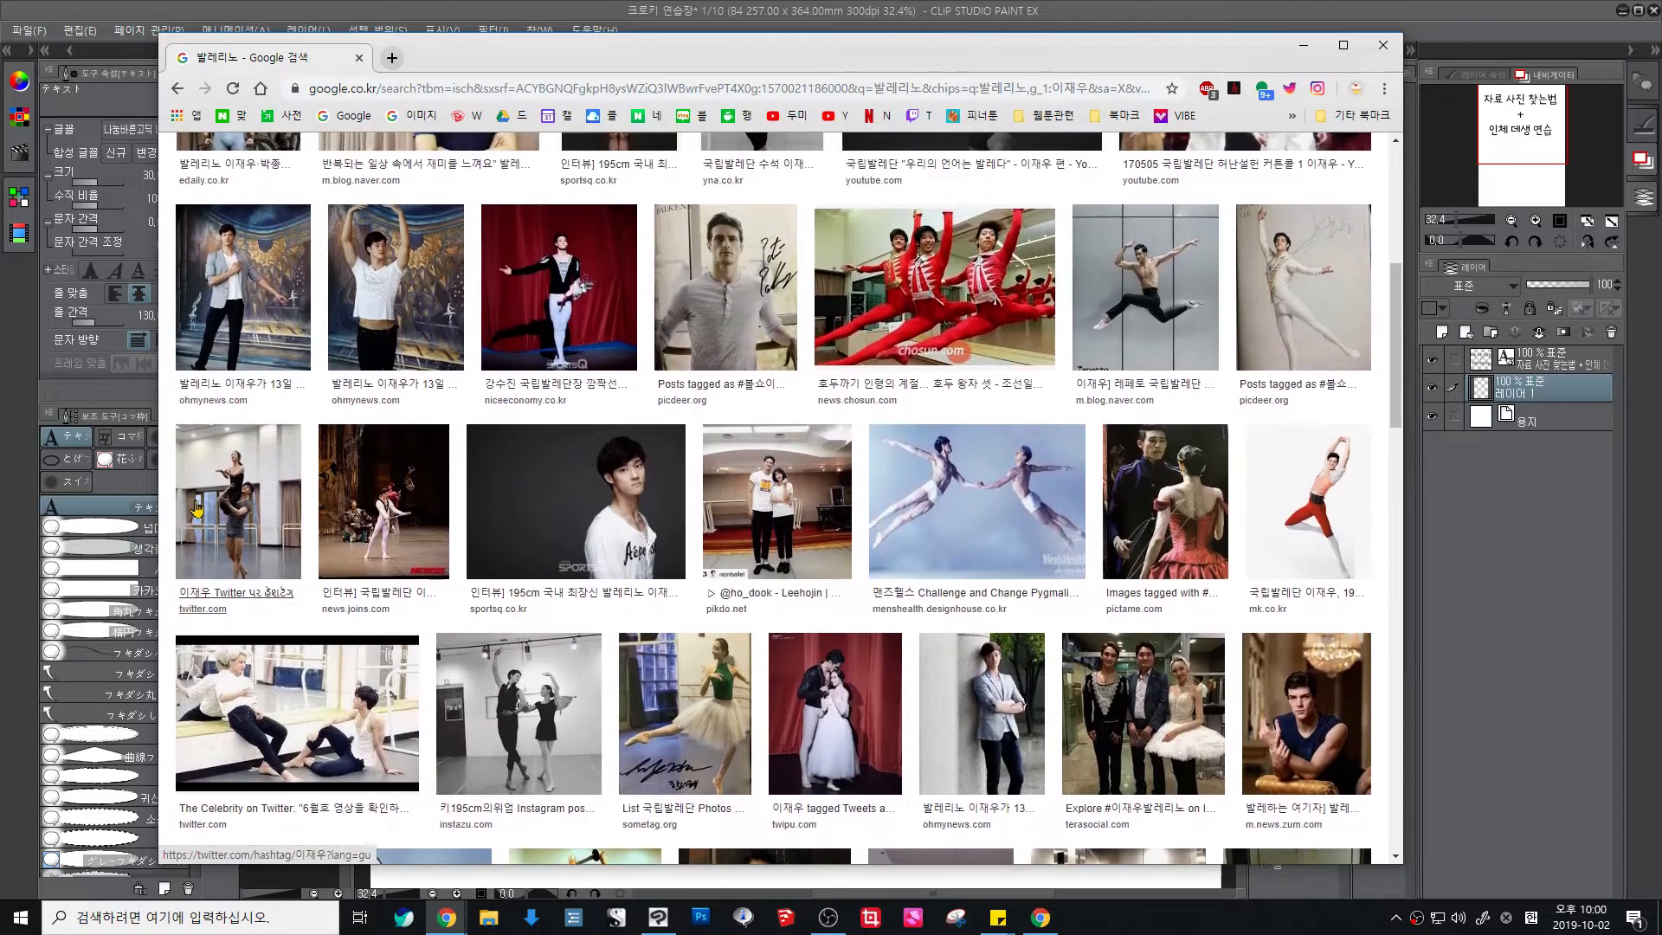
scroll(196, 506, "up", 5)
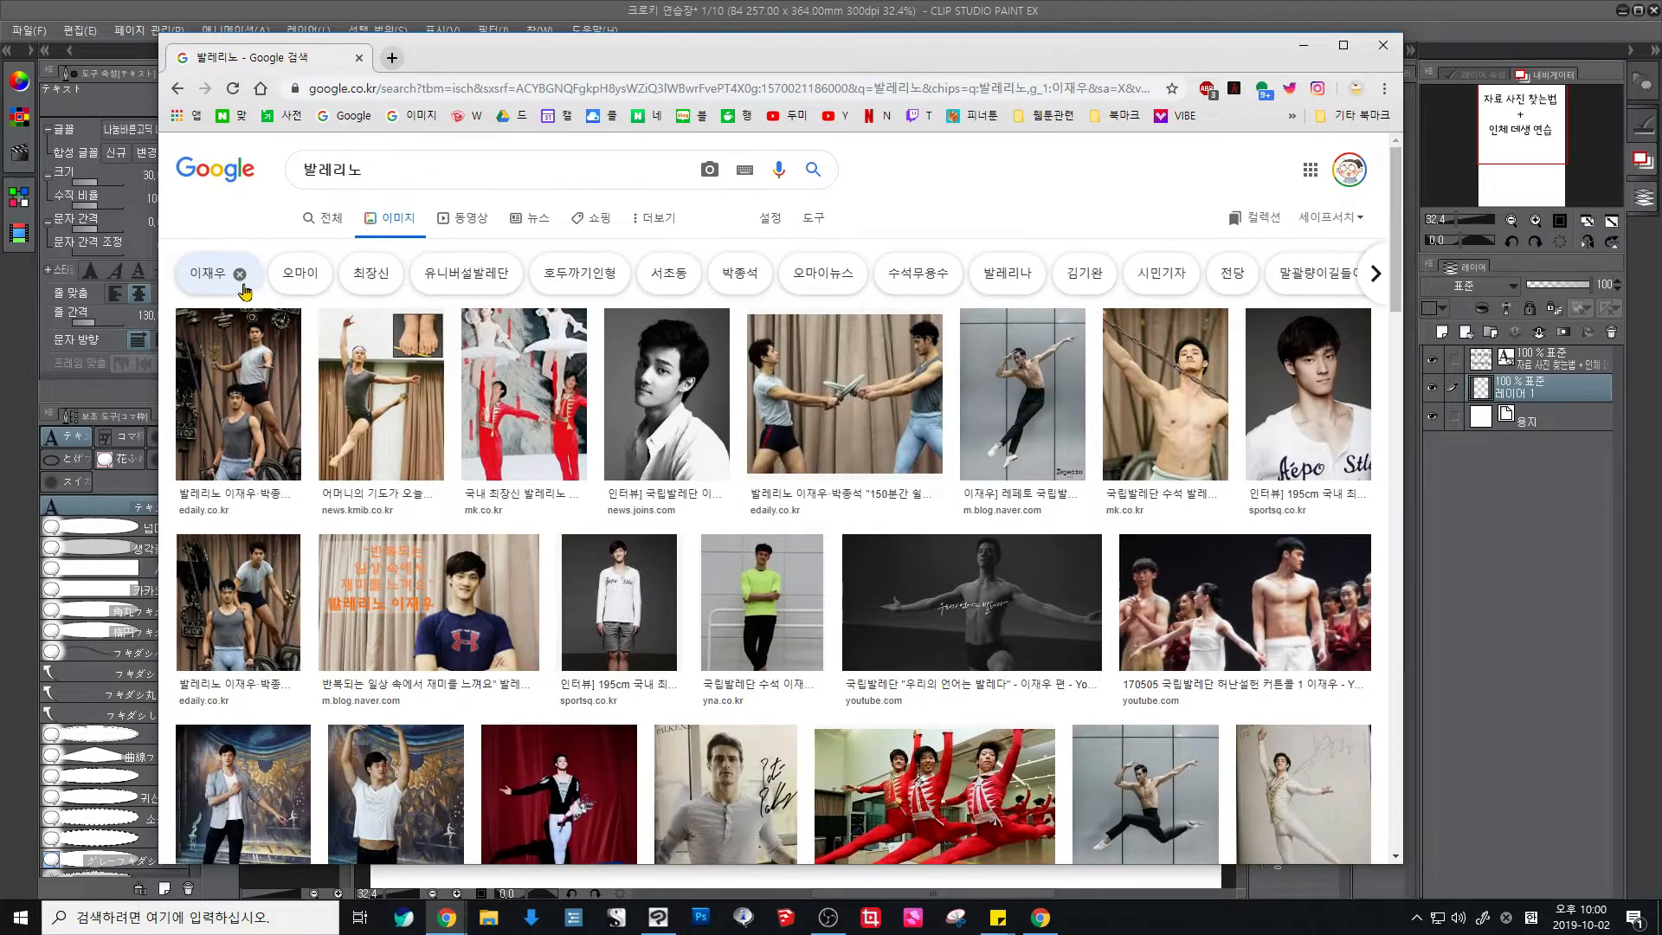
left_click(239, 273)
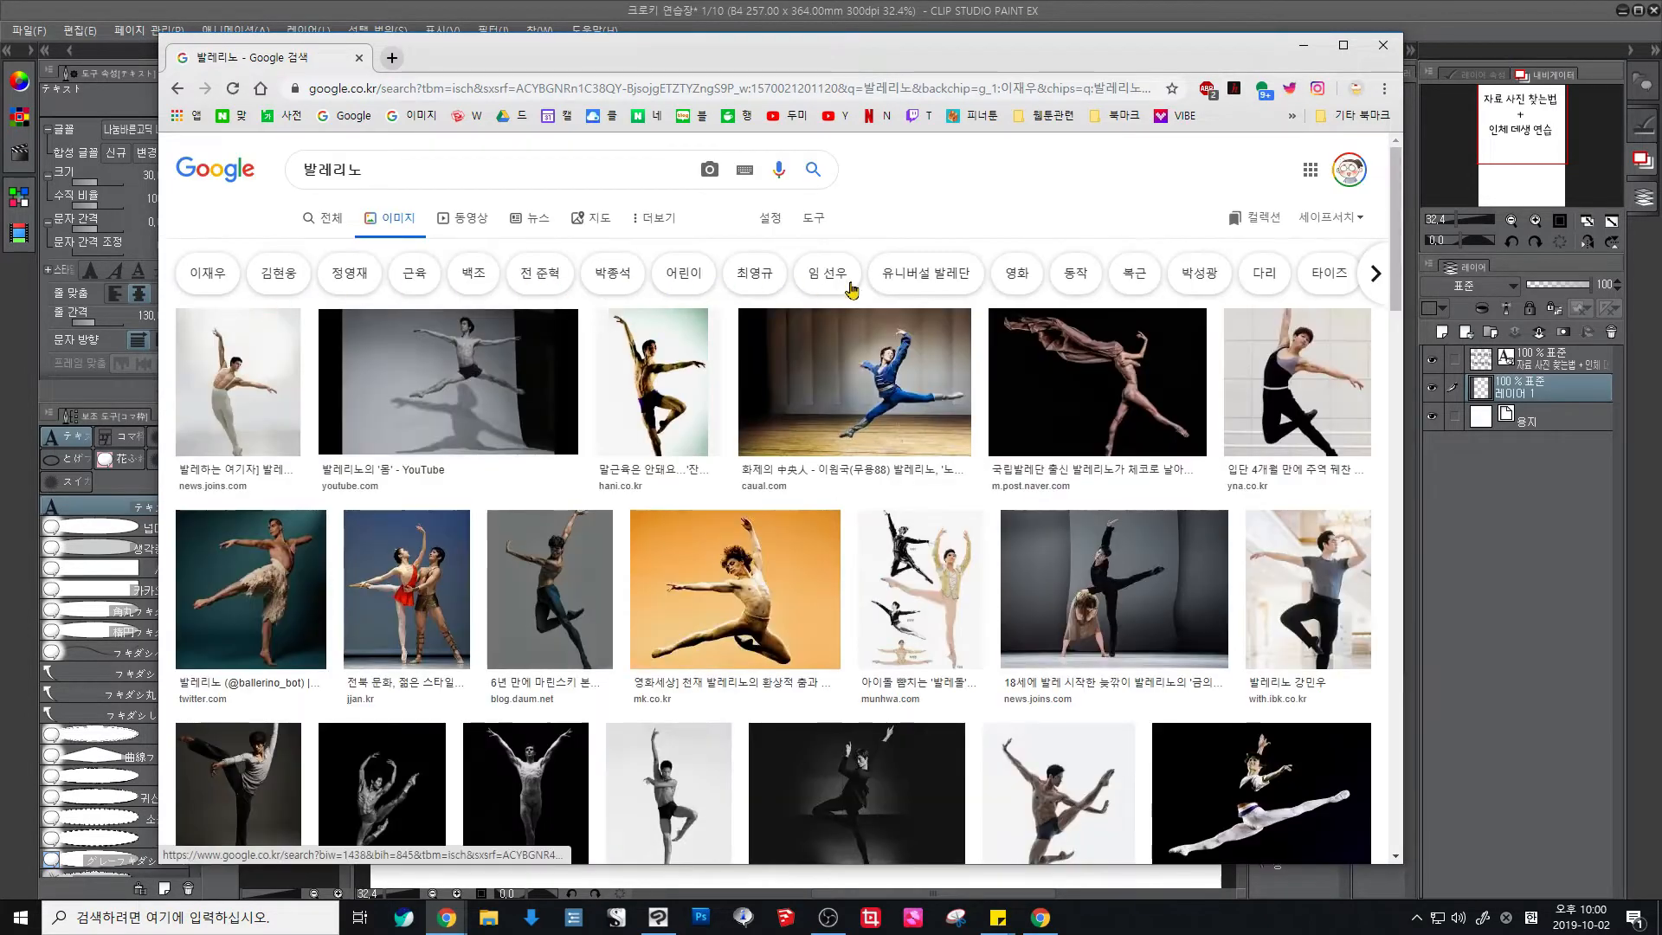
Step: Filter the 발레리노 images by the suggested term 유니버설 발레단 and browse the photos
left_click(905, 285)
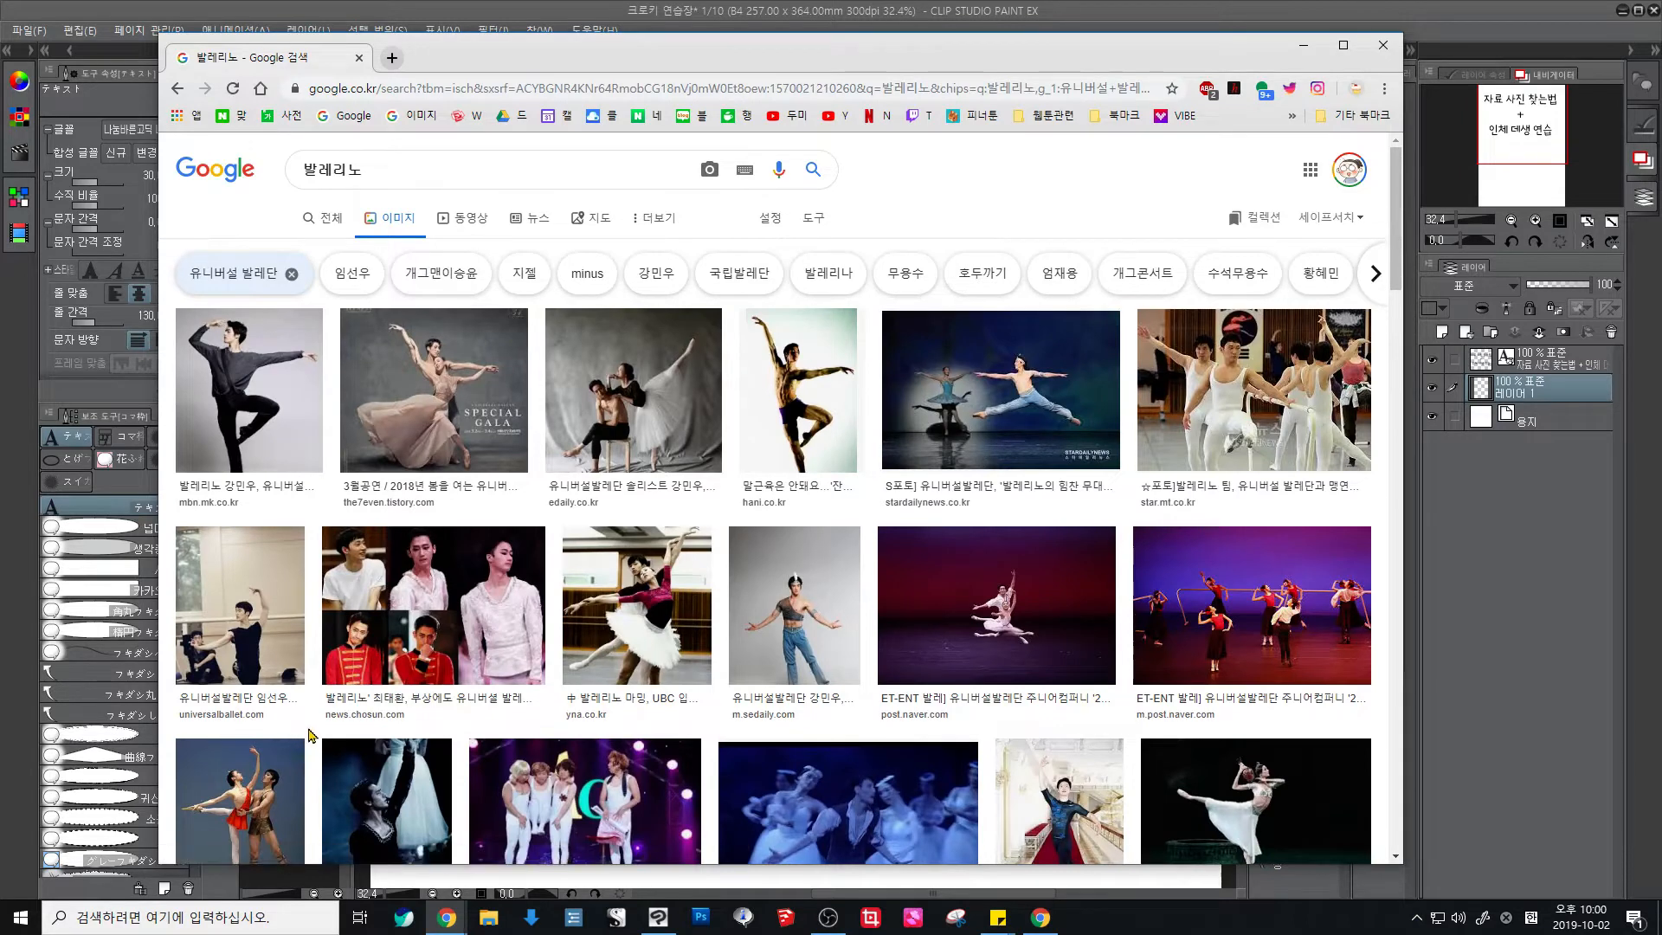
scroll(309, 736, "down", 2)
scroll(308, 735, "down", 3)
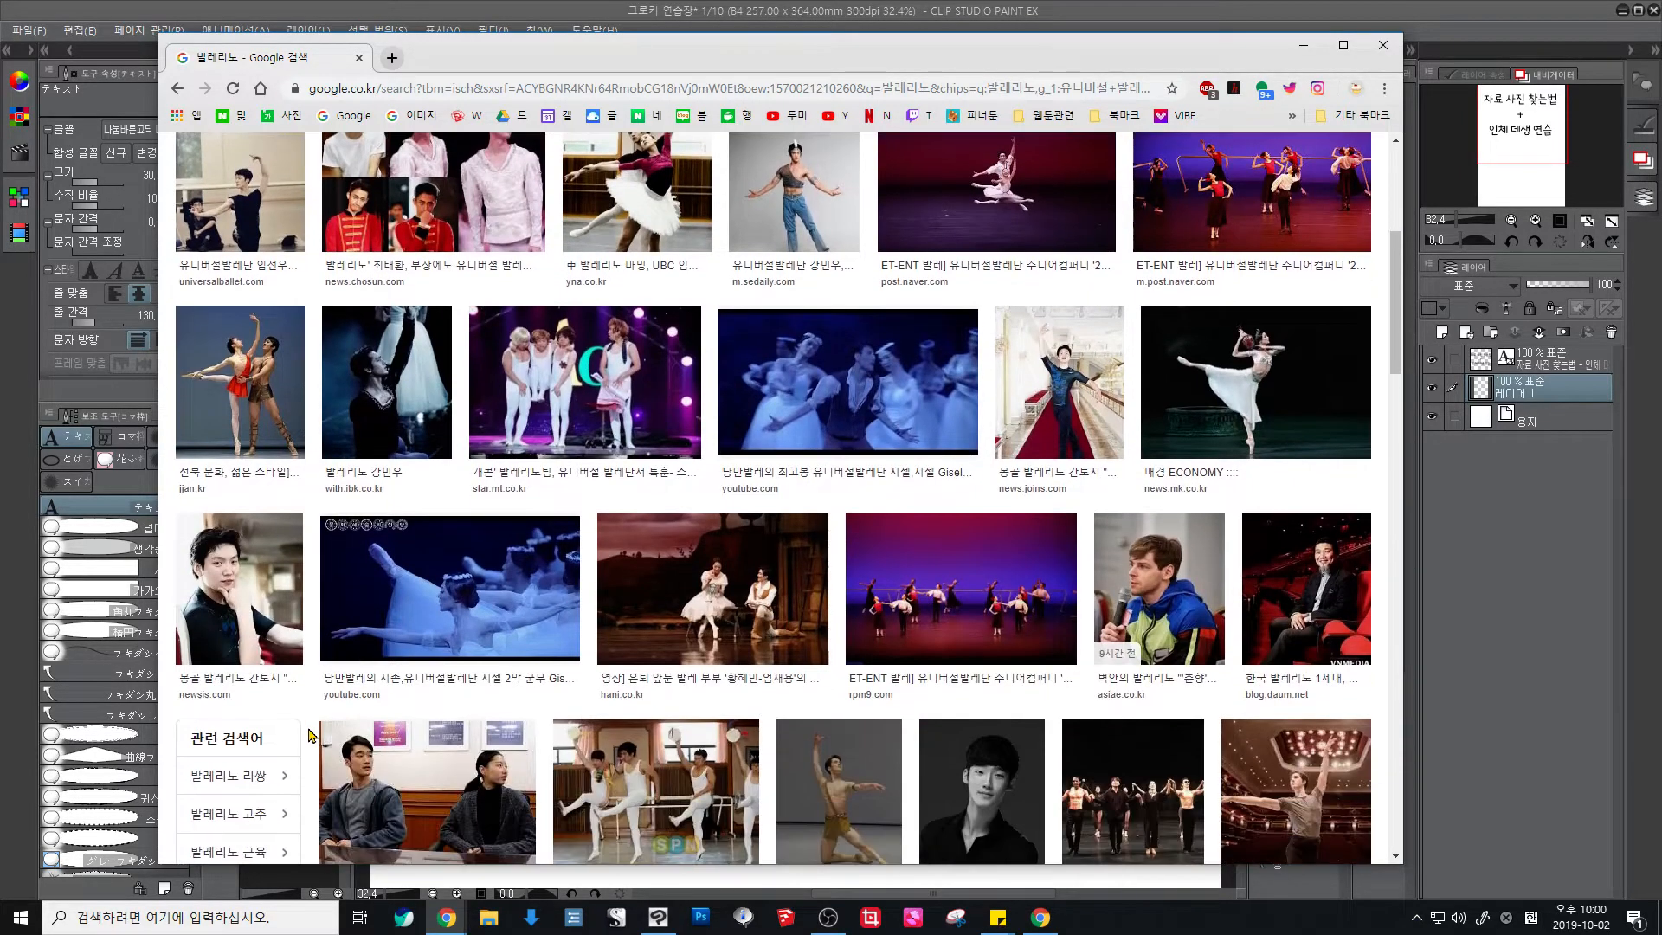
scroll(309, 736, "down", 4)
scroll(356, 755, "down", 1)
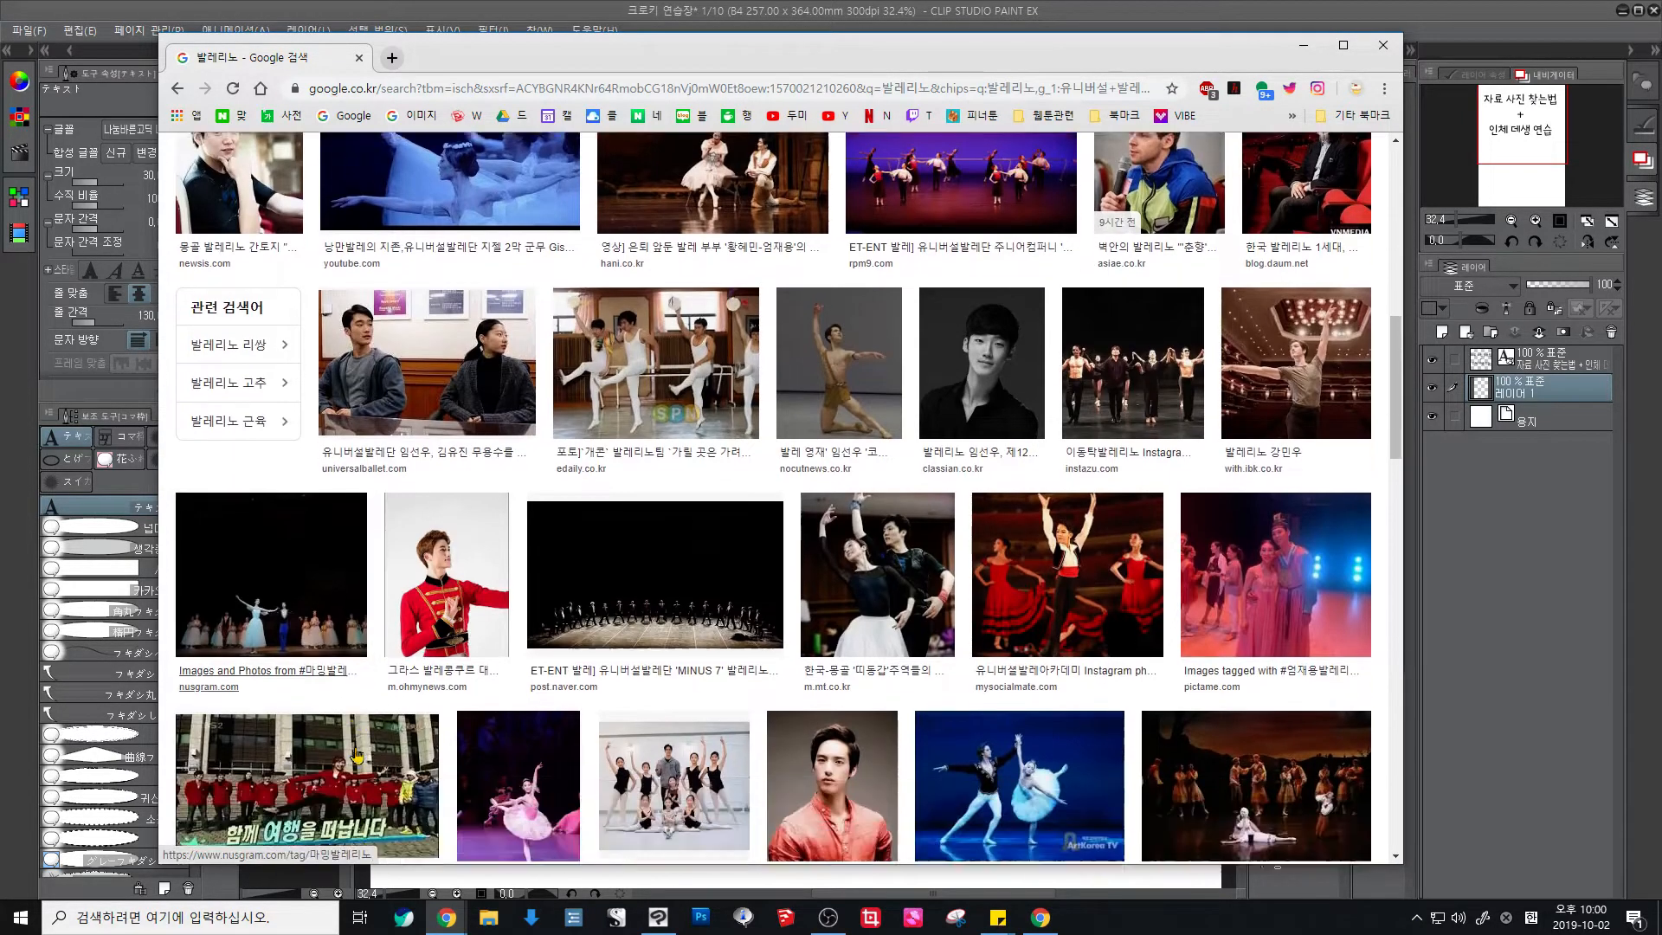
scroll(356, 755, "down", 4)
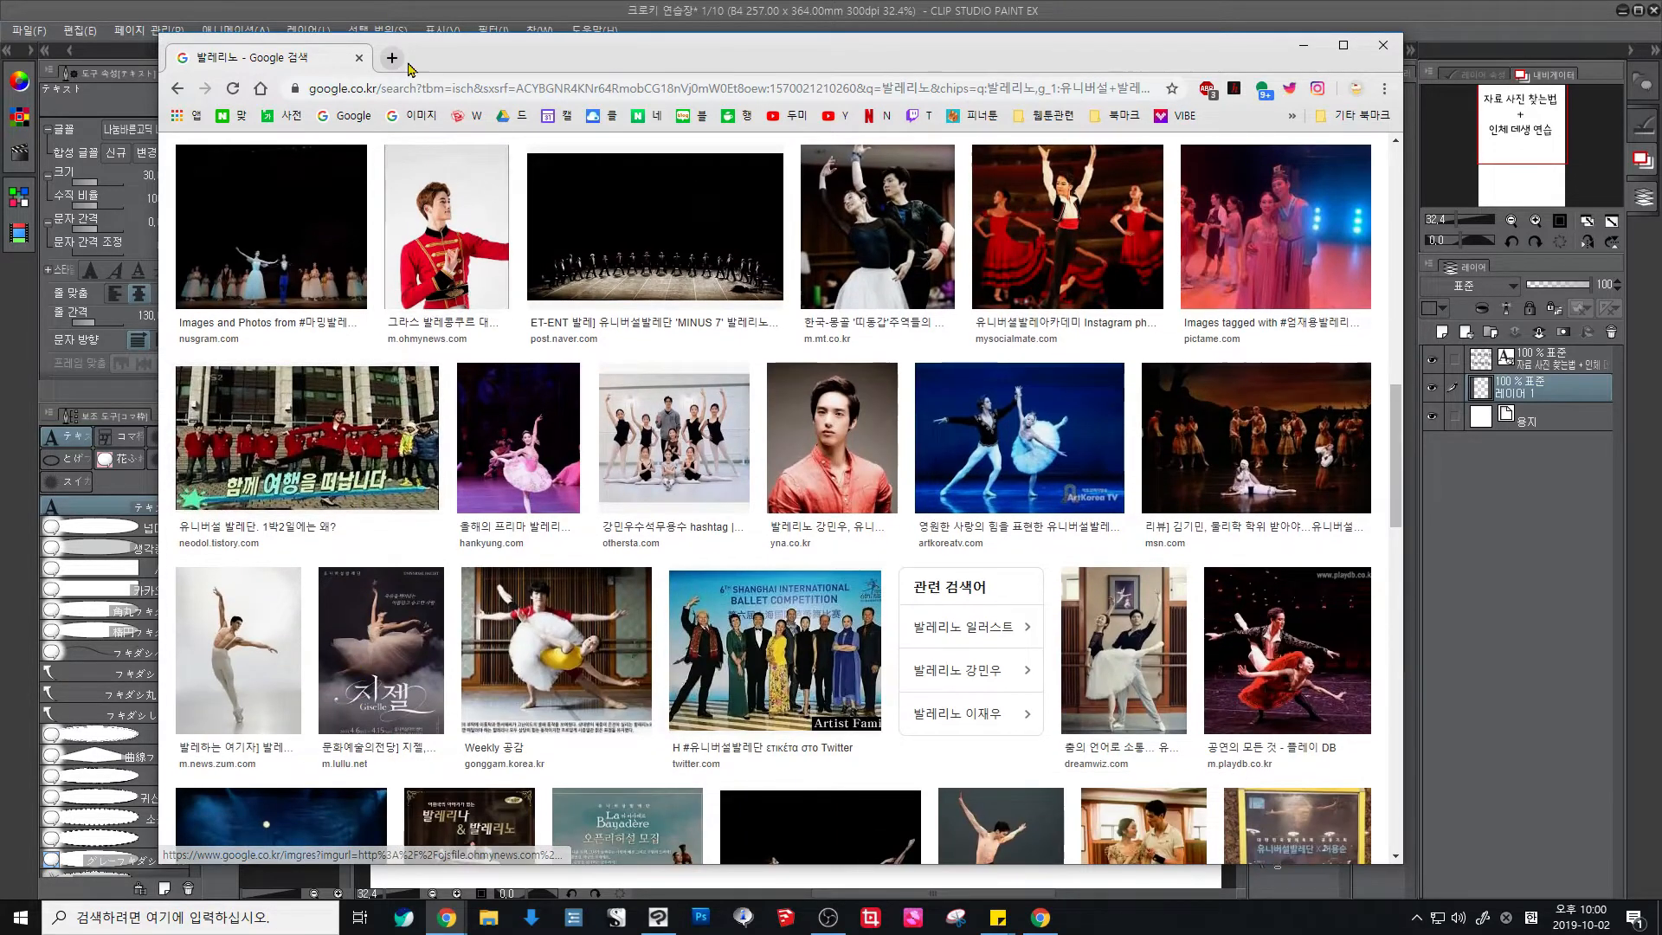
Step: Look up 발레리노 in the English section of Naver dictionary in a new tab and copy the translation "ballerino"
left_click(391, 58)
left_click(274, 121)
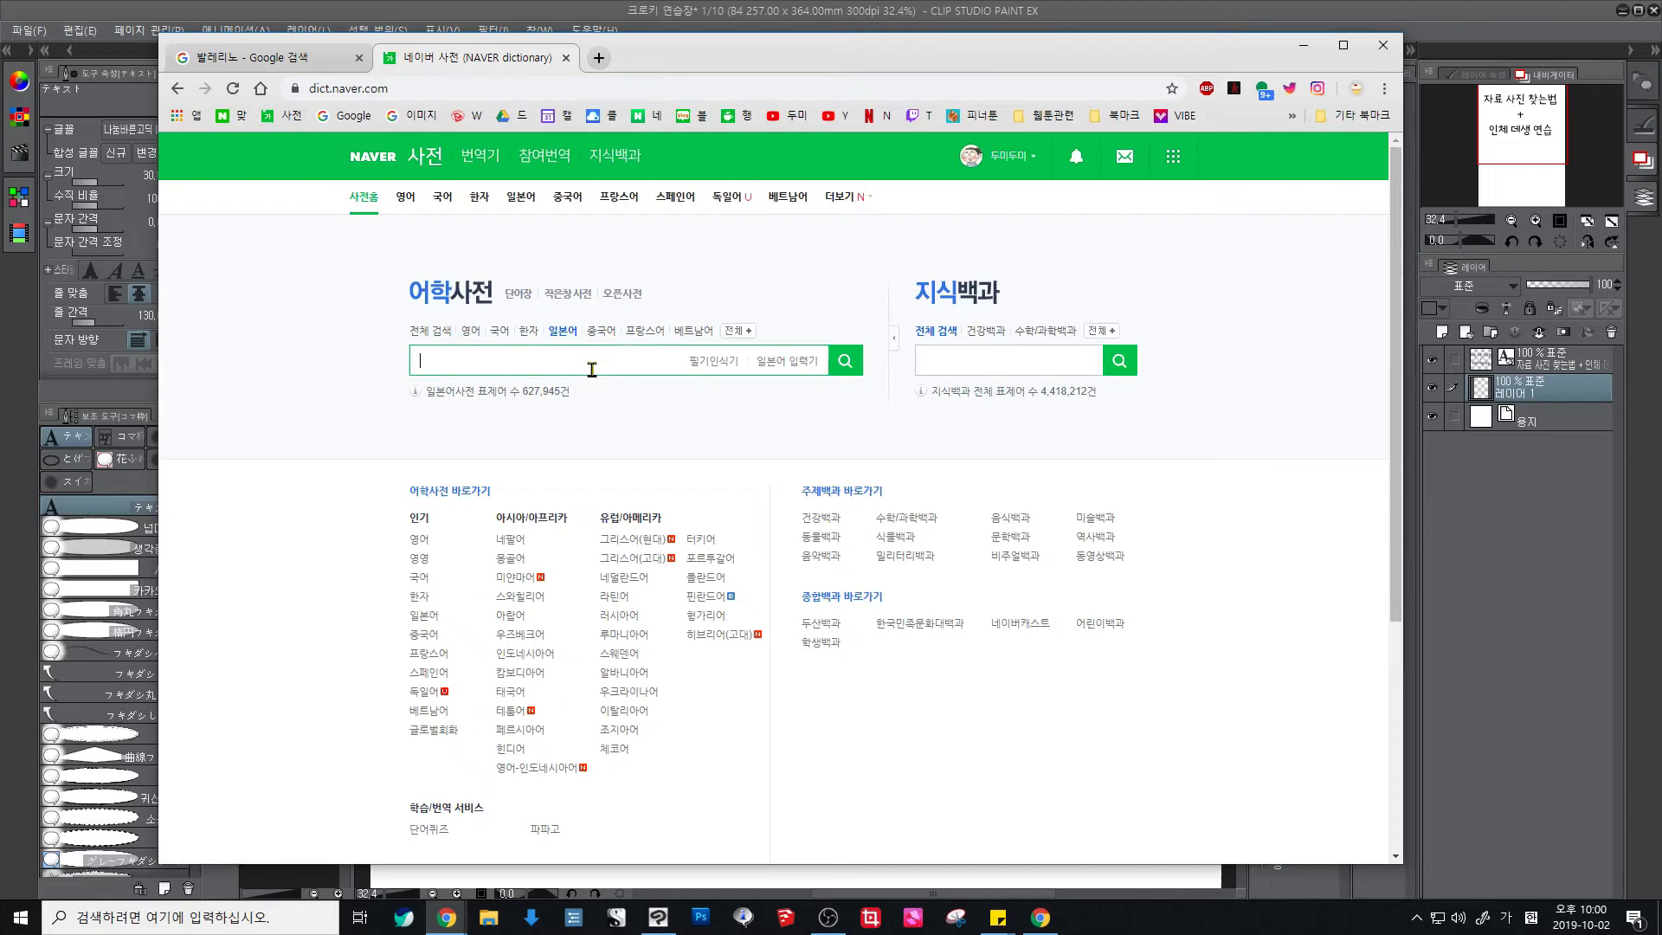
left_click(470, 330)
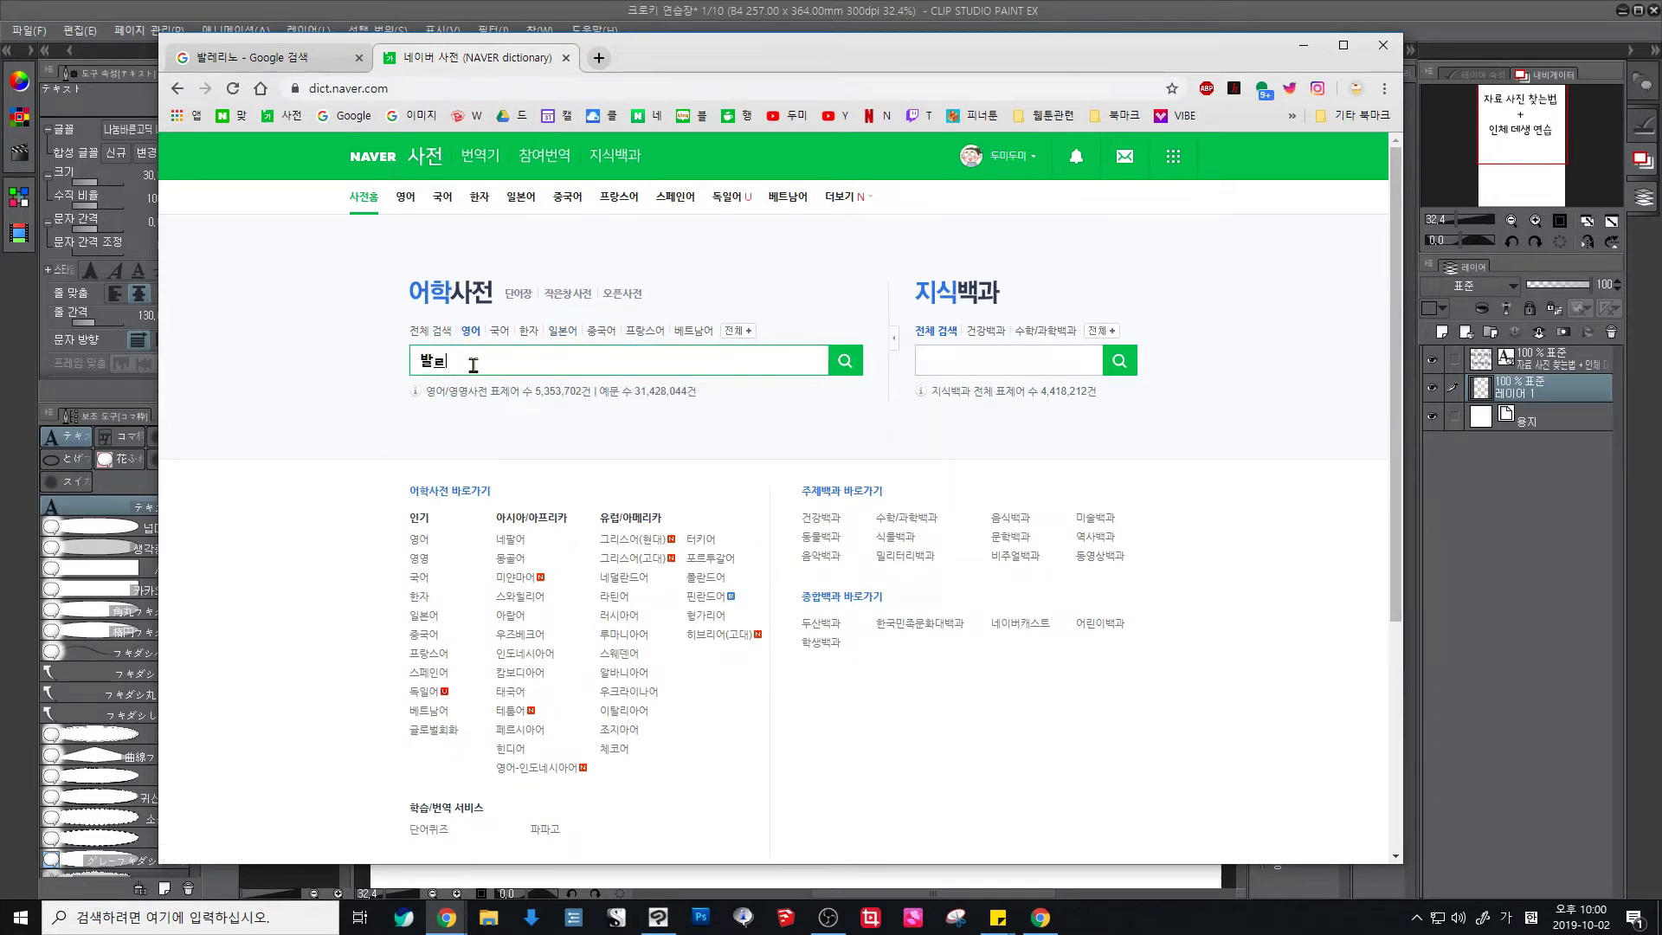
type("노")
key("Return")
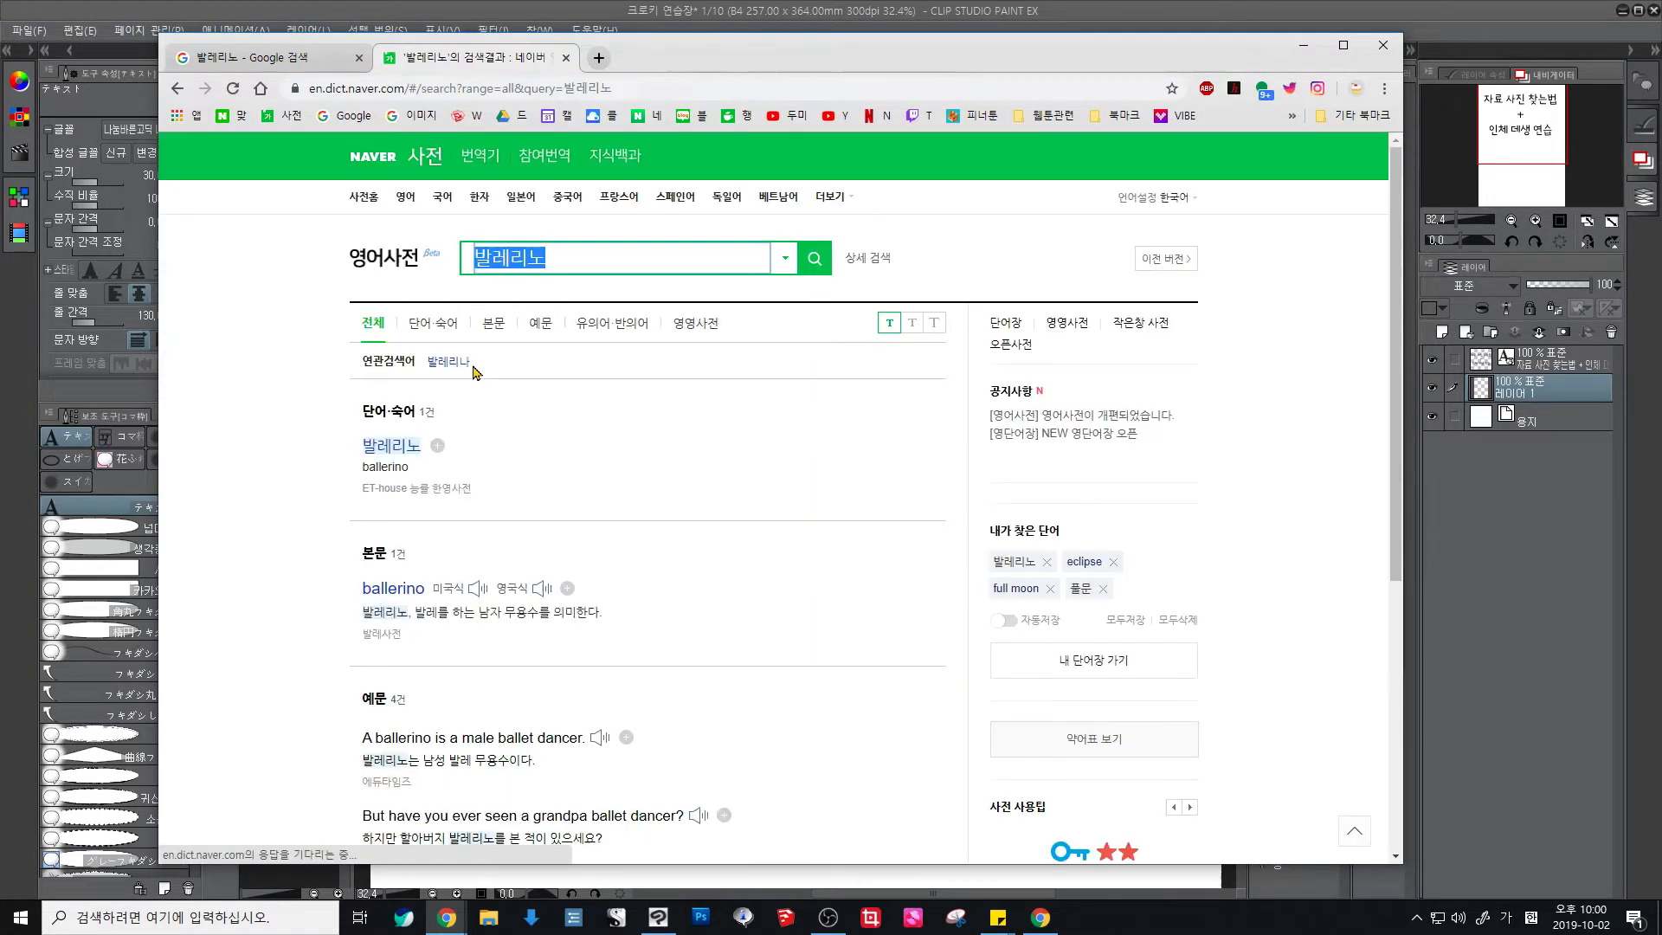
left_click_drag(414, 467, 357, 473)
key("ctrl+c")
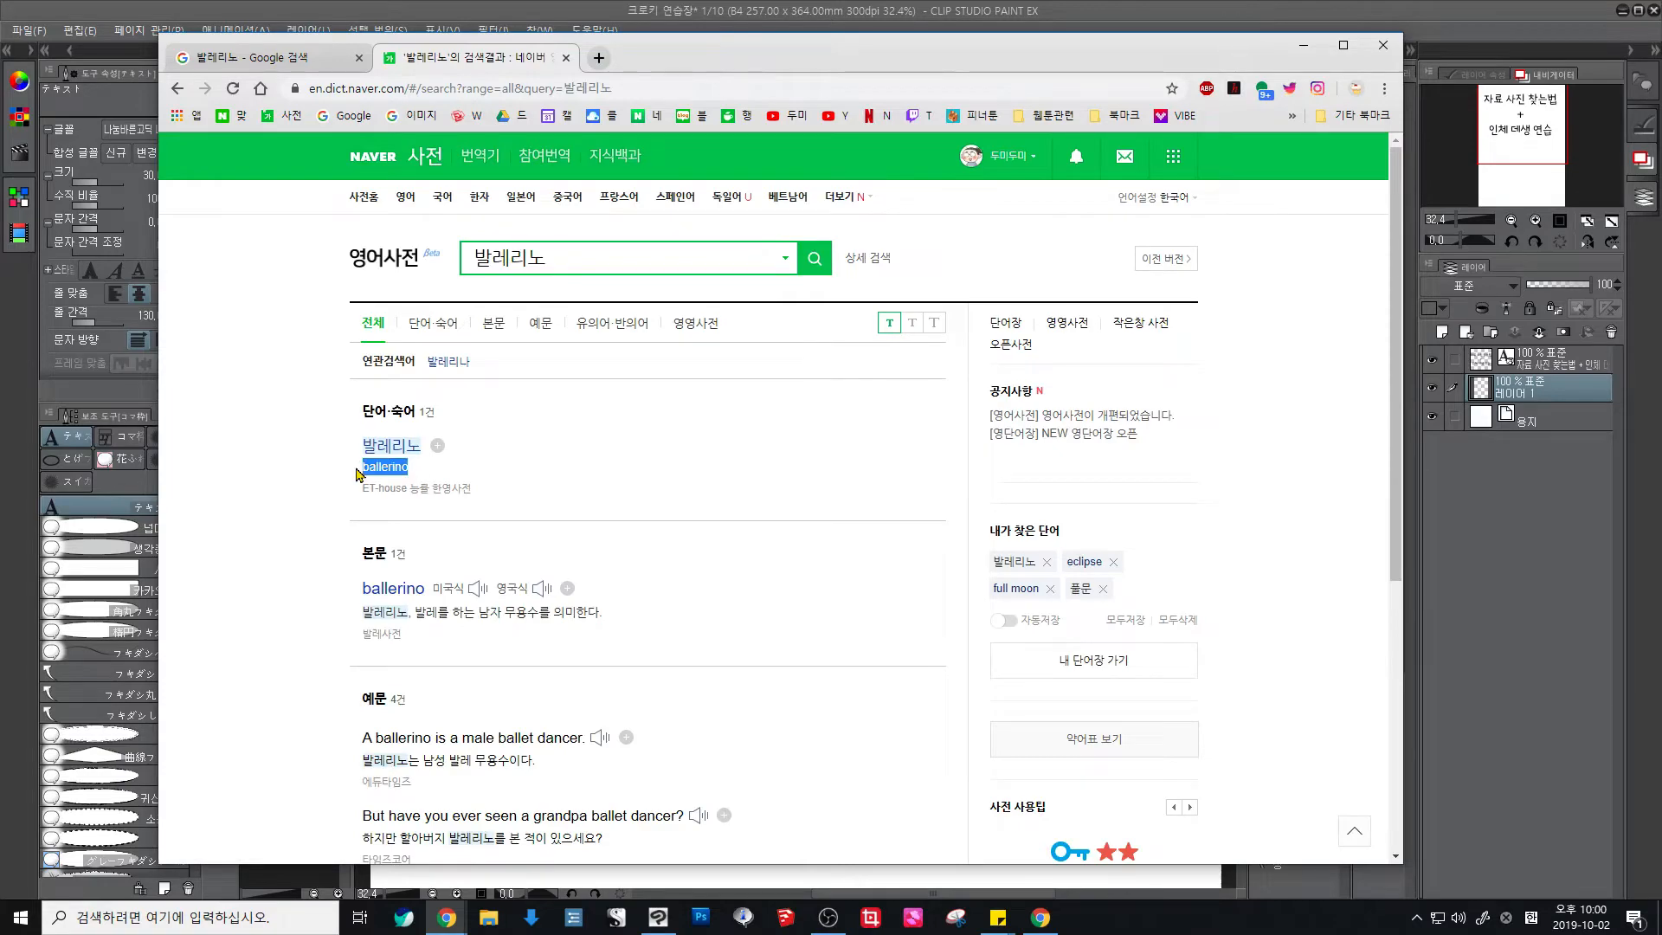
Step: Return to the Google image results and replace the search term with the copied word "ballerino"
left_click(277, 61)
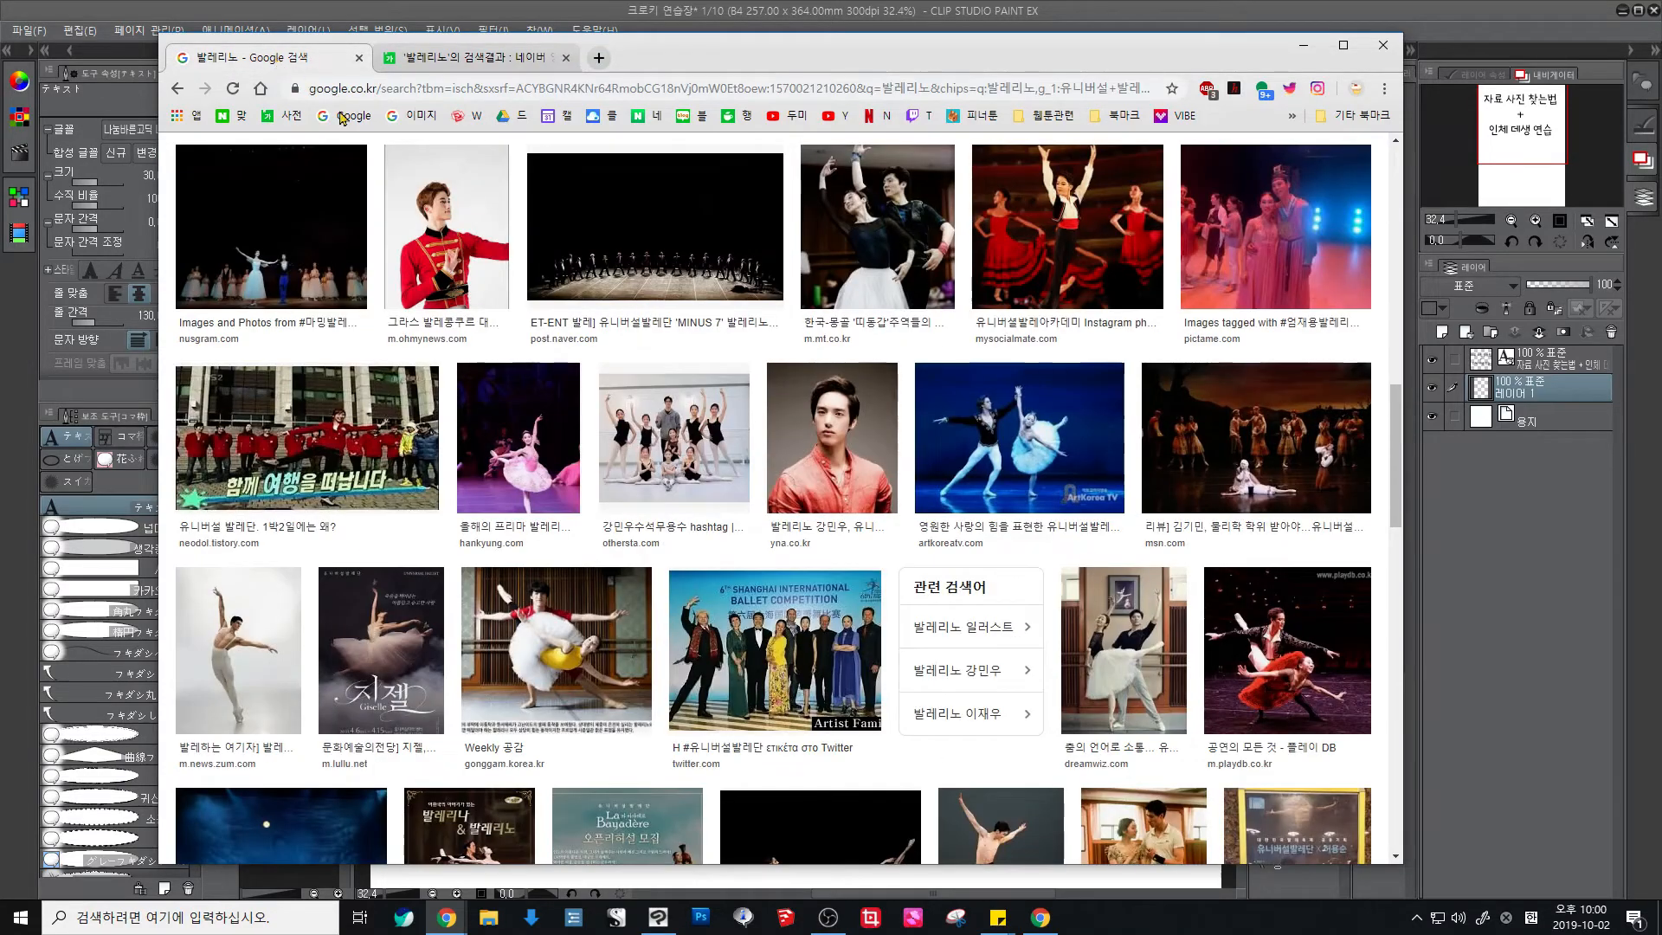
scroll(553, 346, "up", 10)
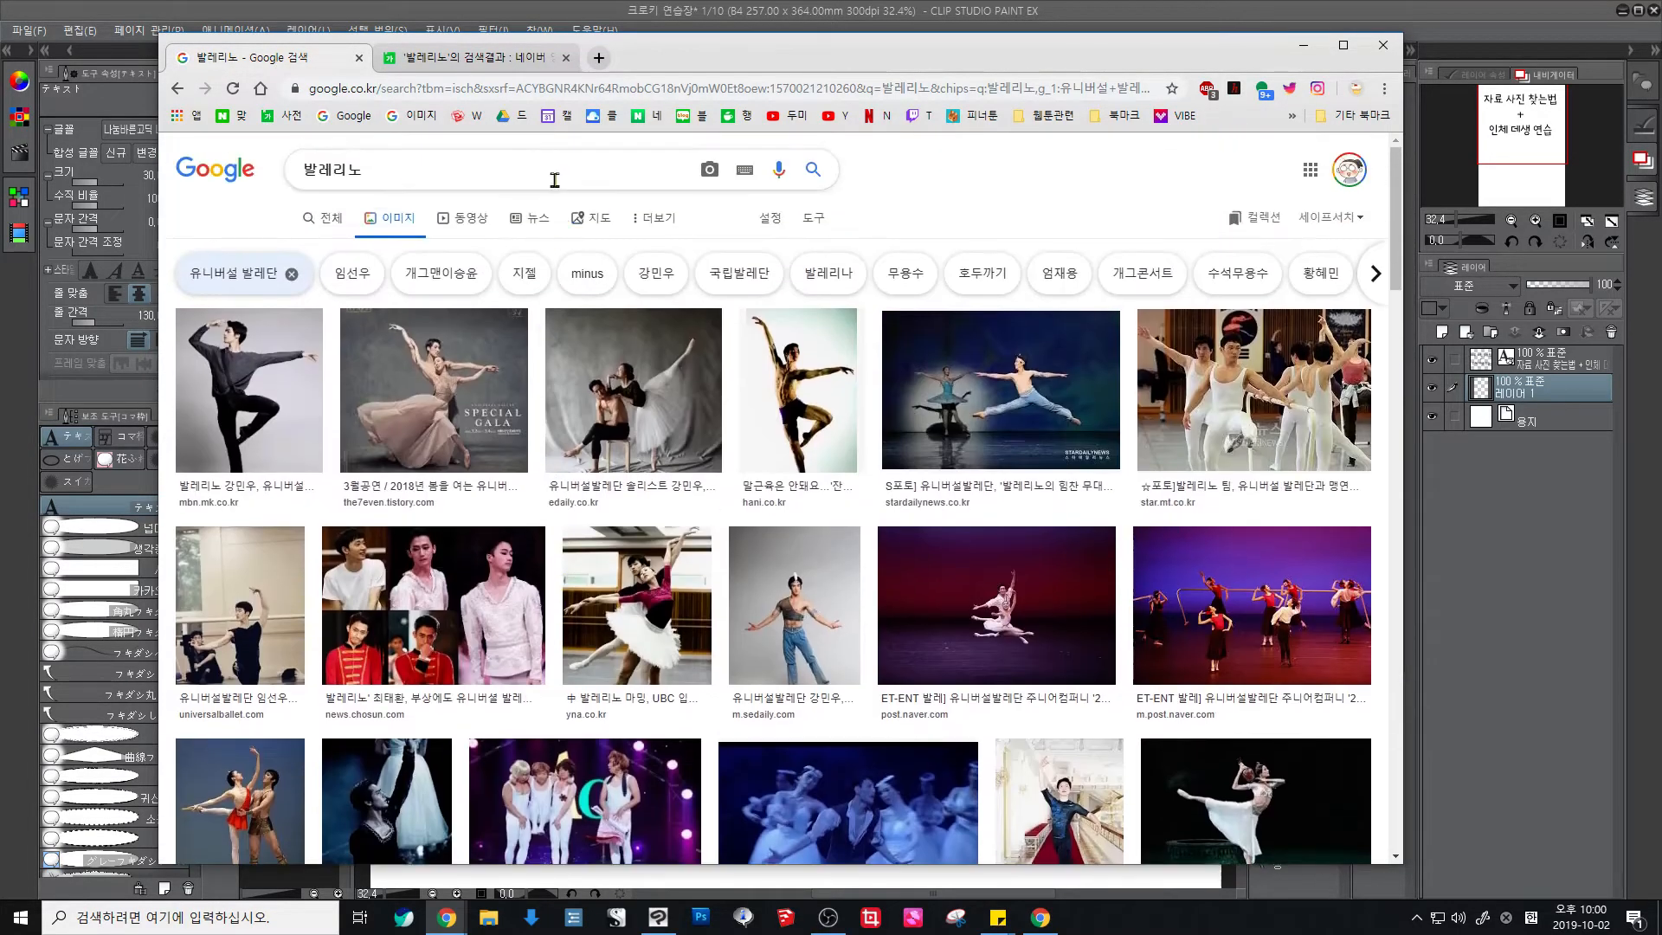
triple_click(554, 180)
key("ctrl+v")
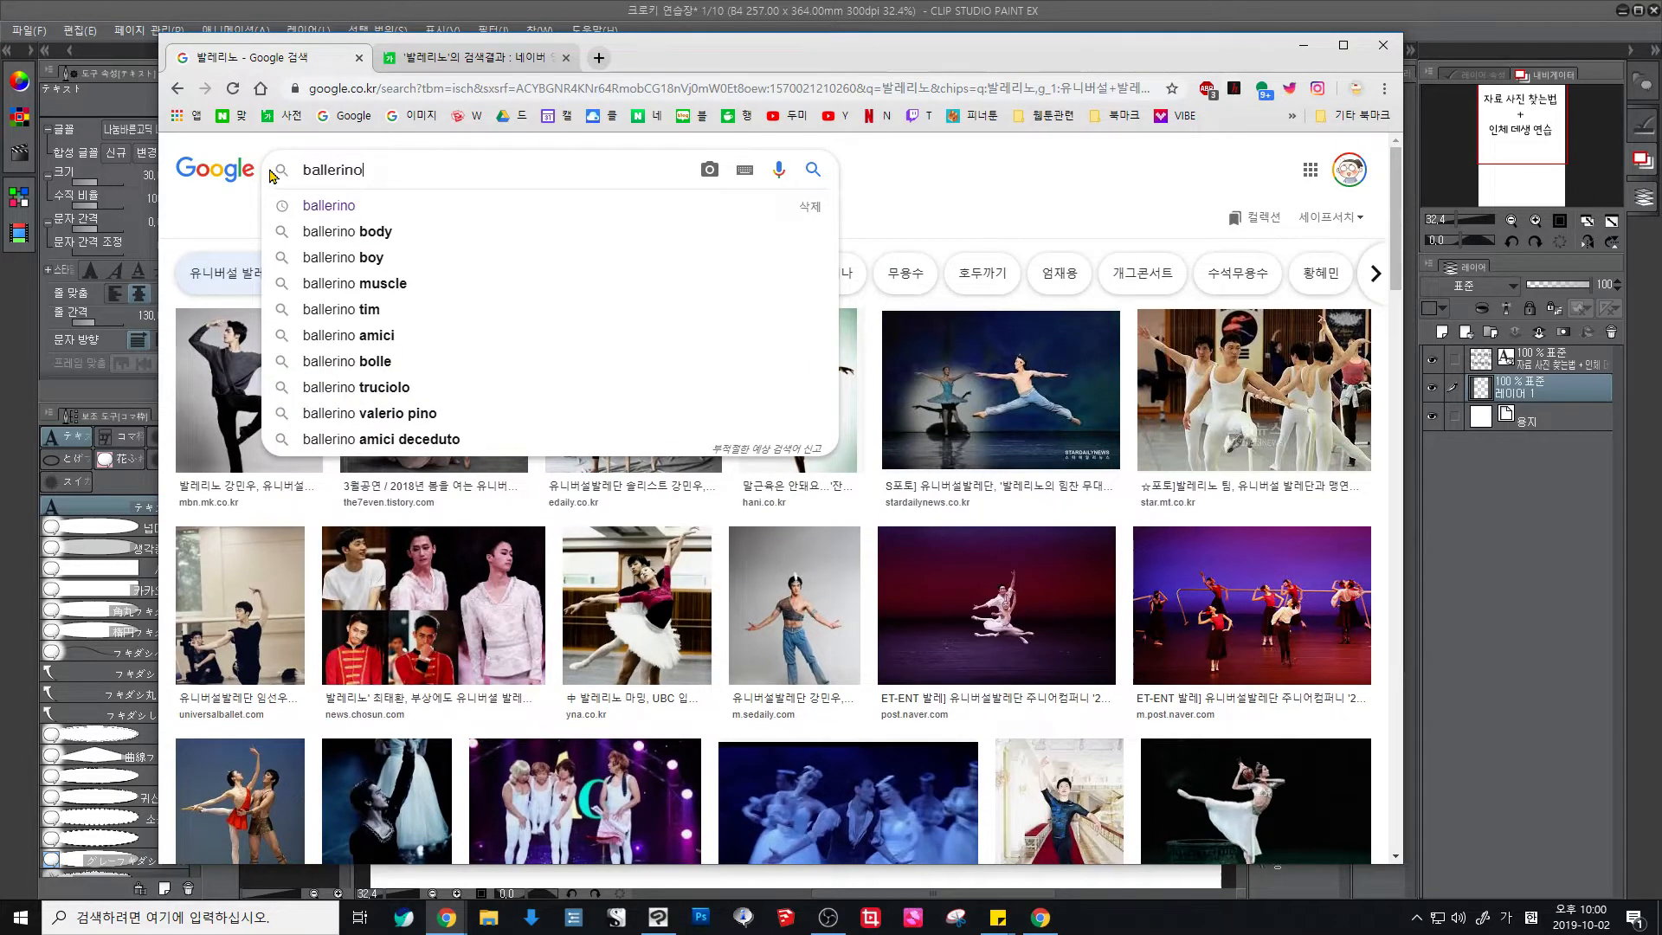
key("Return")
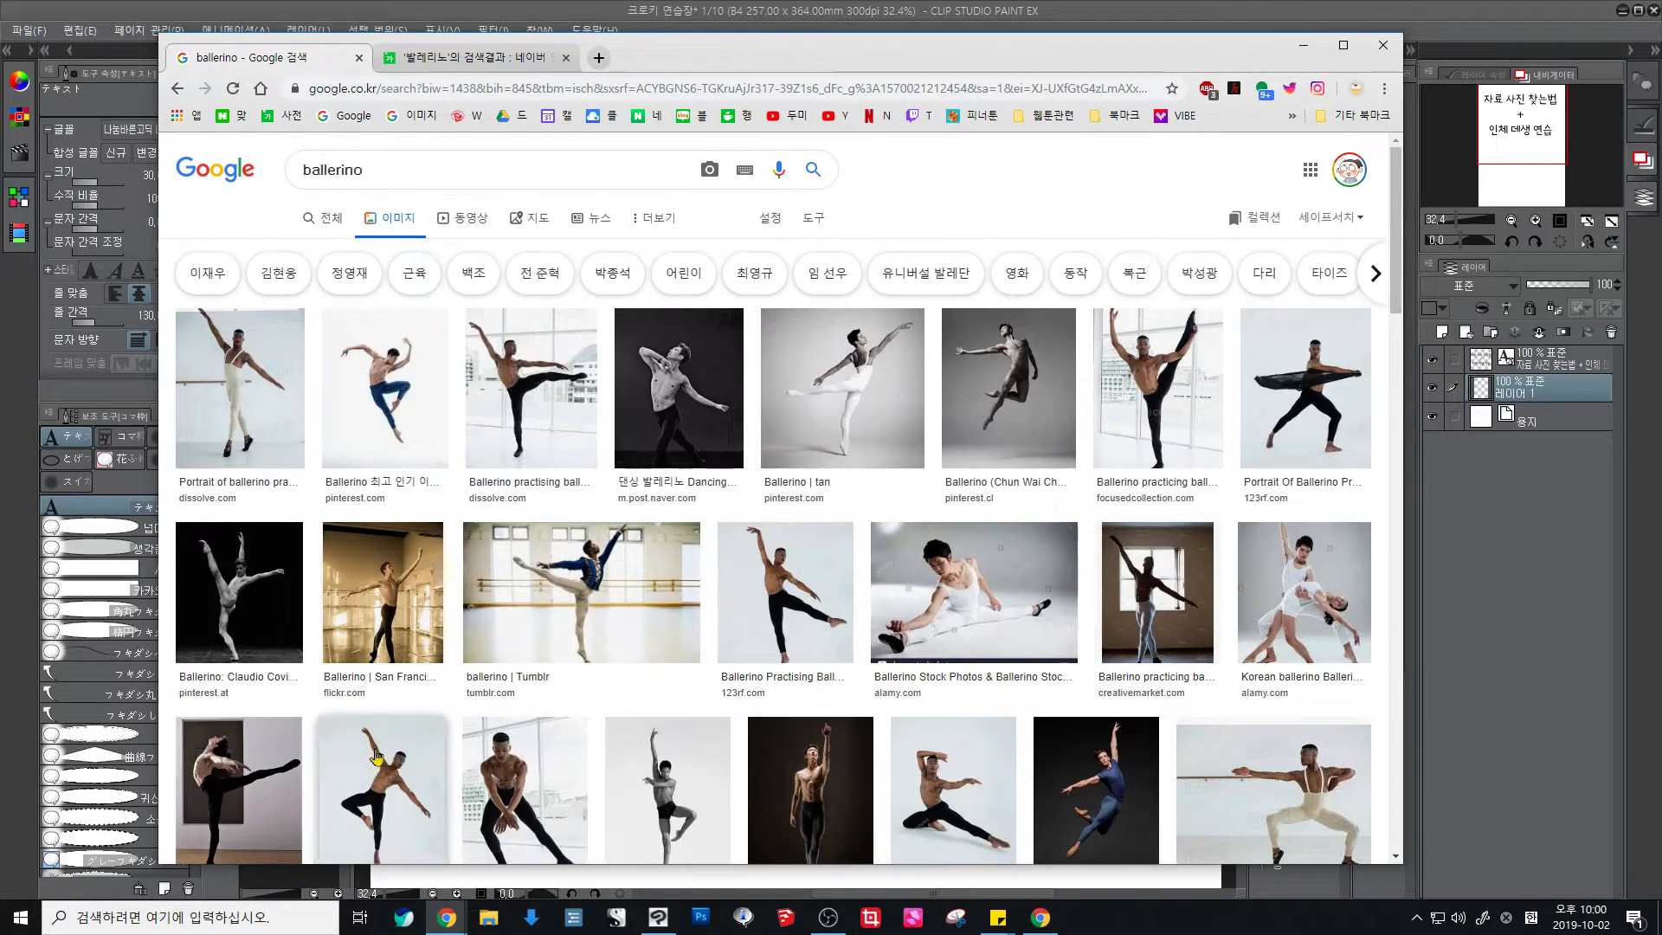
Step: Browse the ballerino image results and preview the Stuttgart ballet photo of a dancer with one leg raised
scroll(314, 744, "down", 2)
scroll(313, 745, "down", 2)
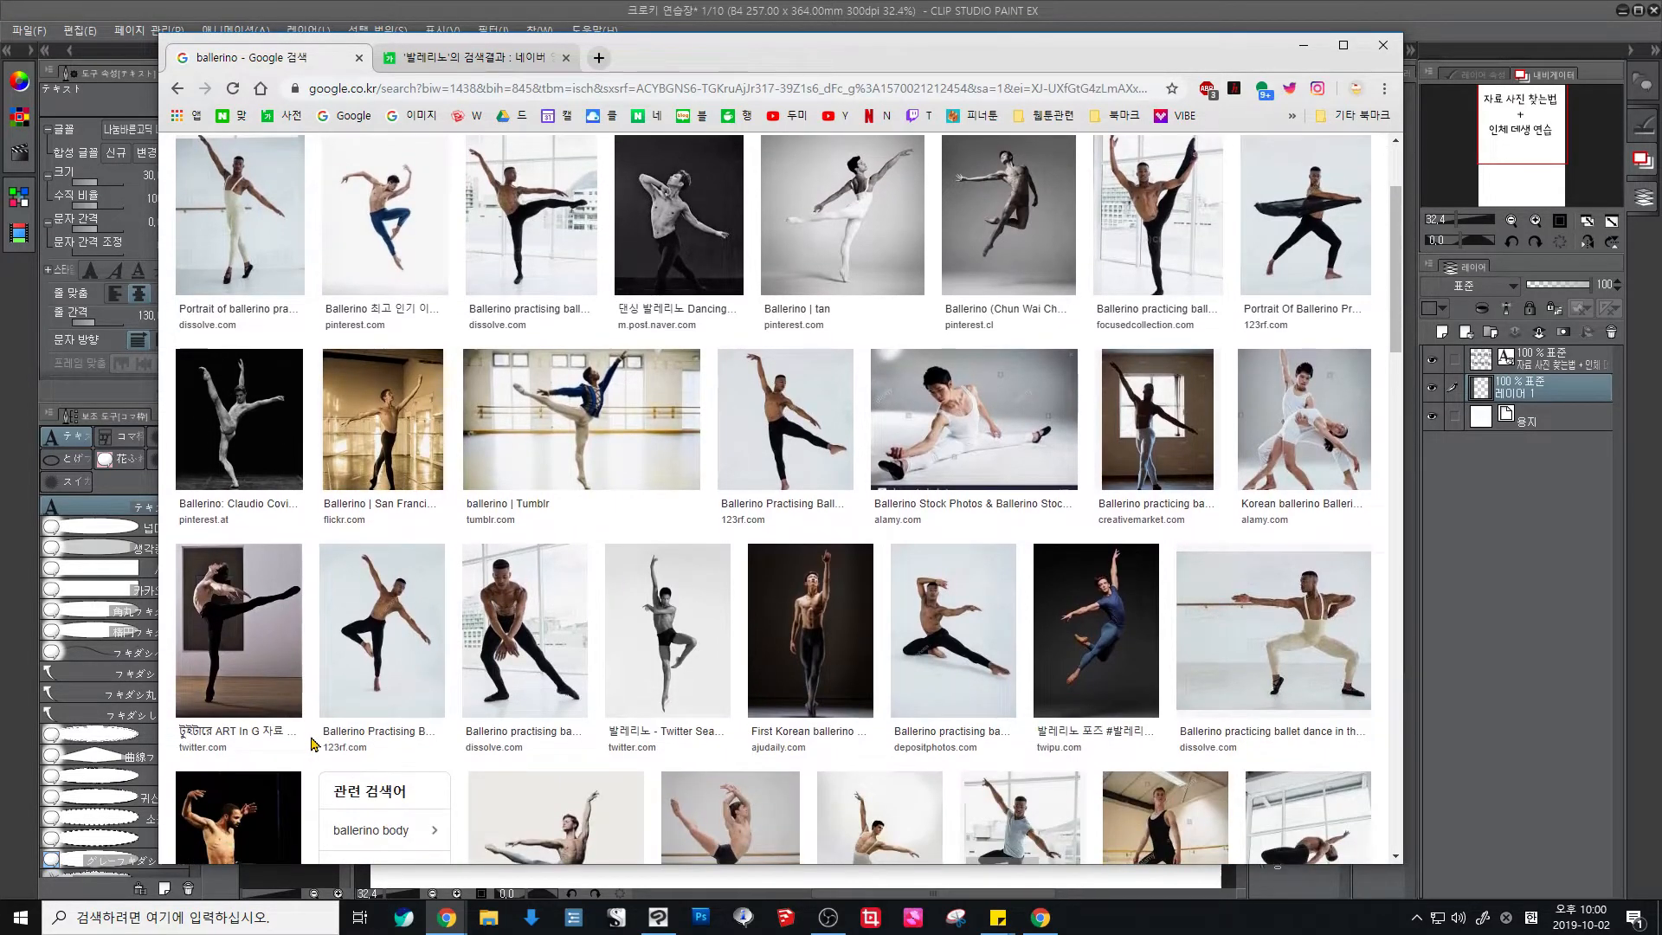
scroll(313, 745, "down", 3)
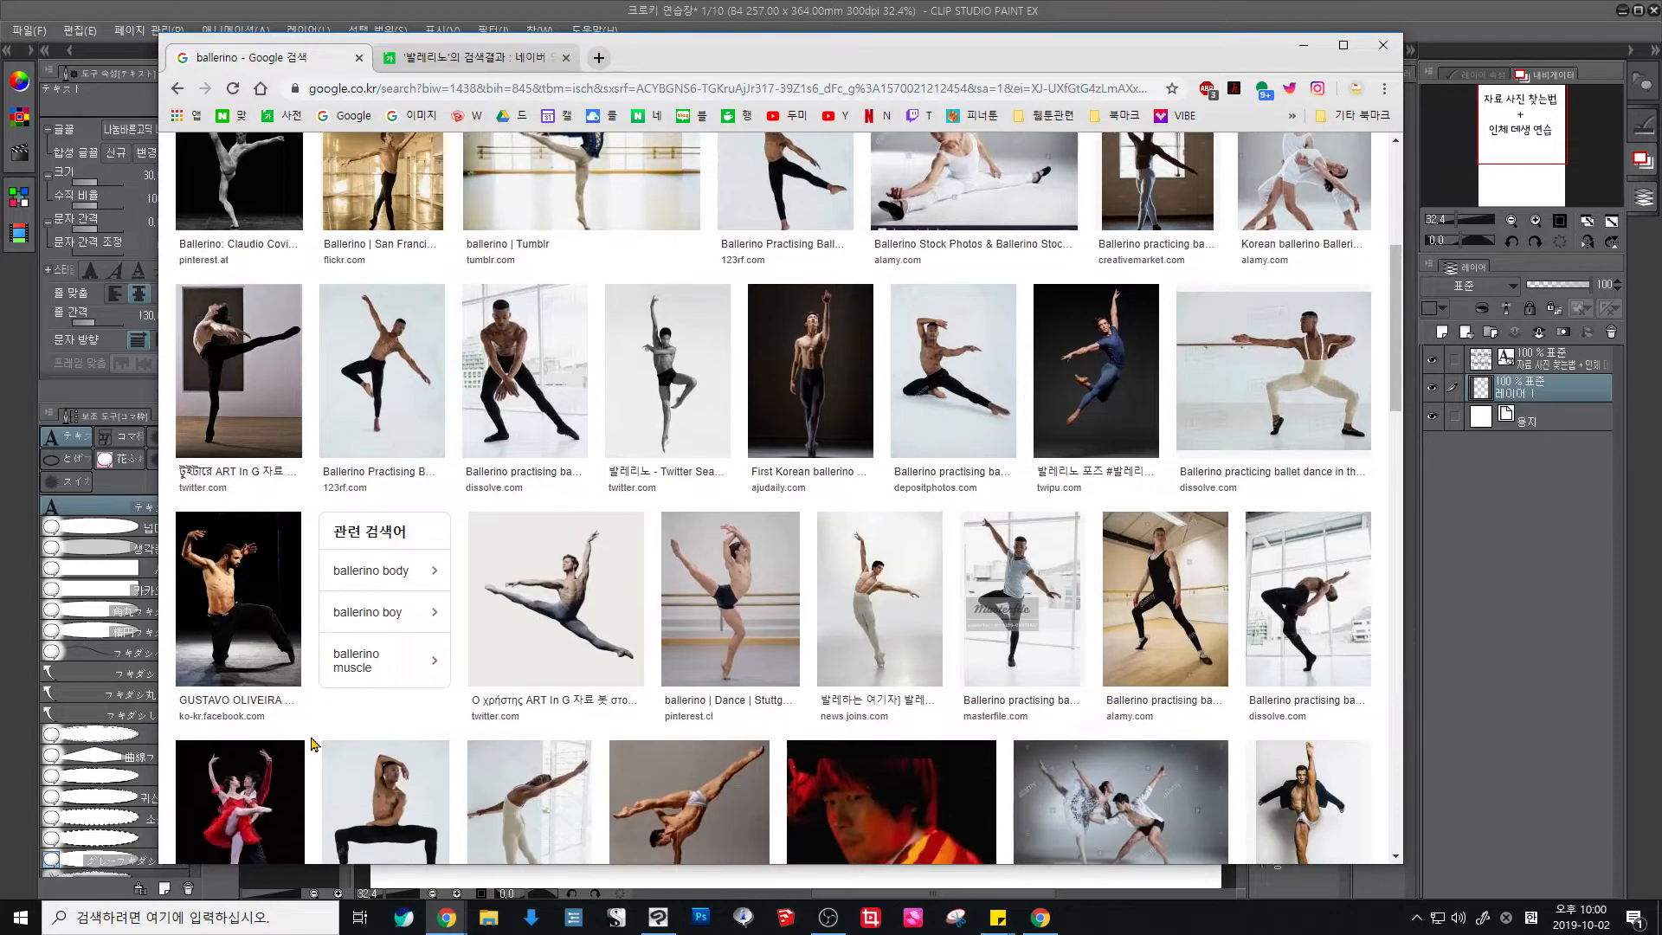
scroll(313, 744, "down", 3)
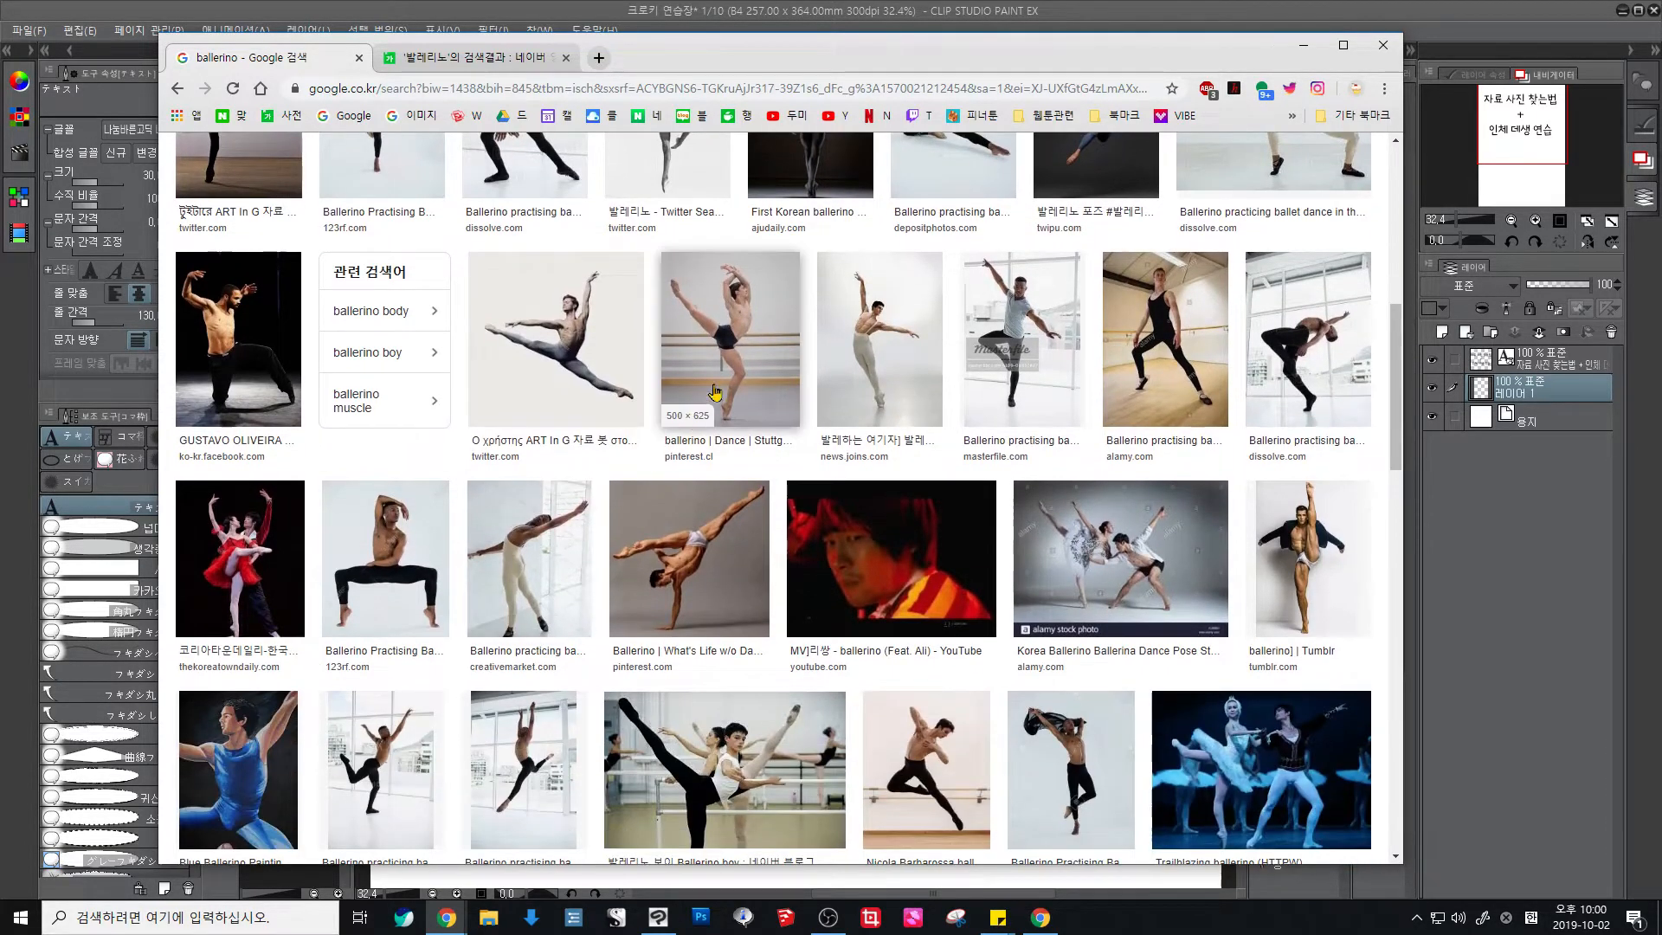
left_click(722, 366)
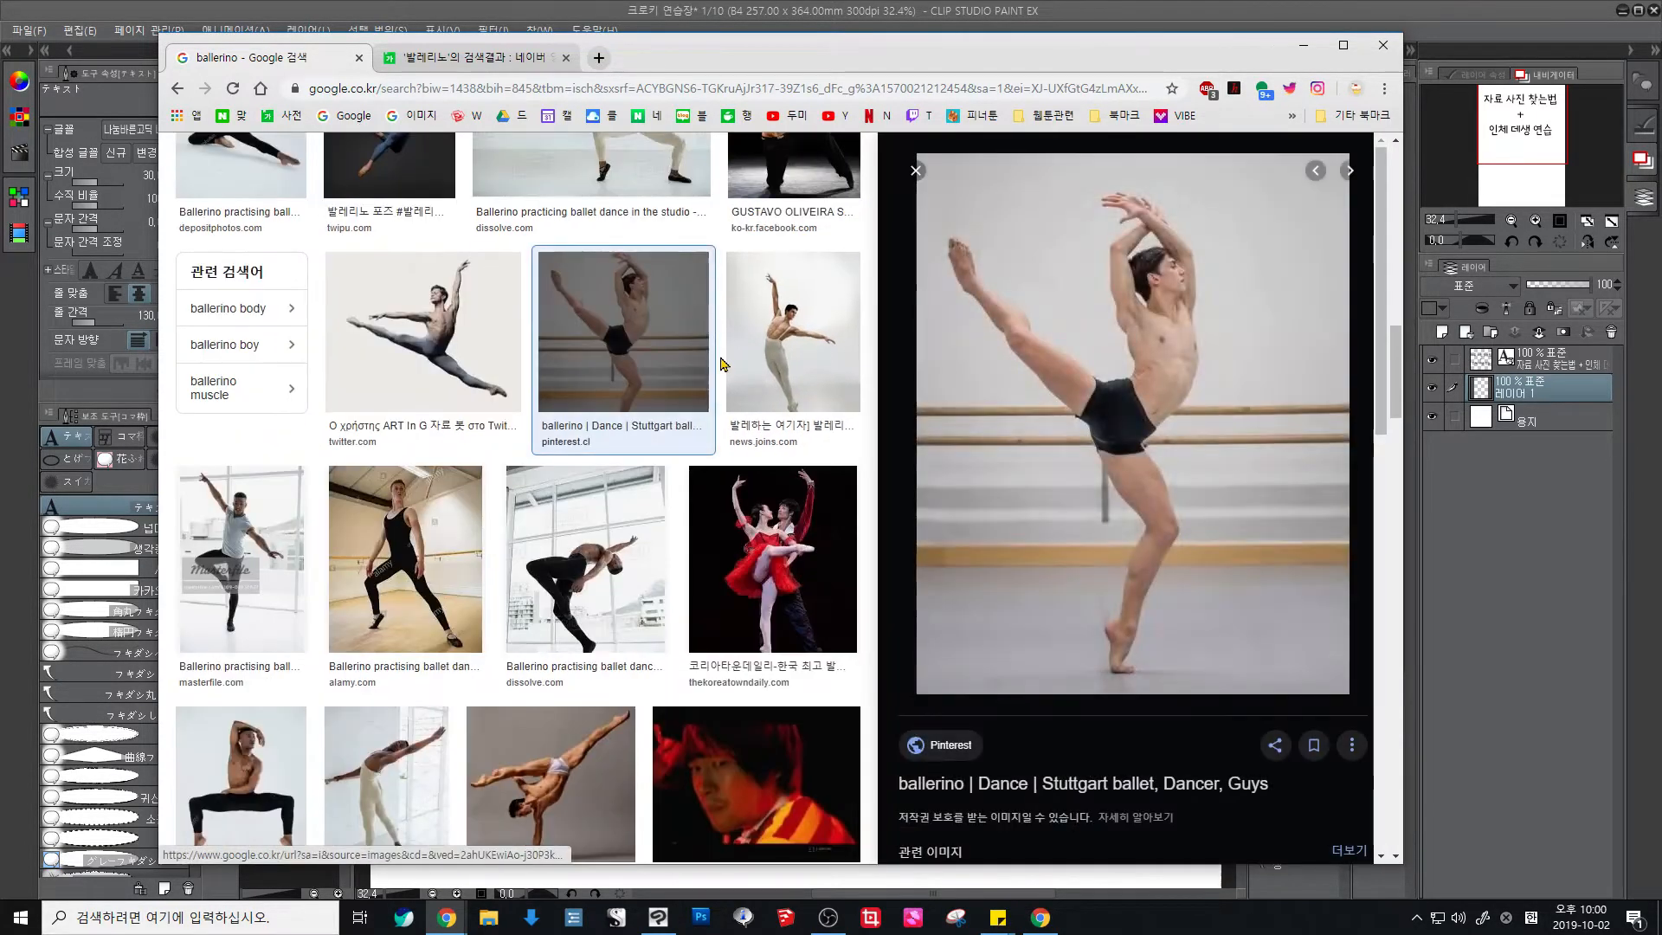
Step: Examine the images related to the previewed photo and the rest of the ballerino results for pose references
scroll(1081, 646, "down", 6)
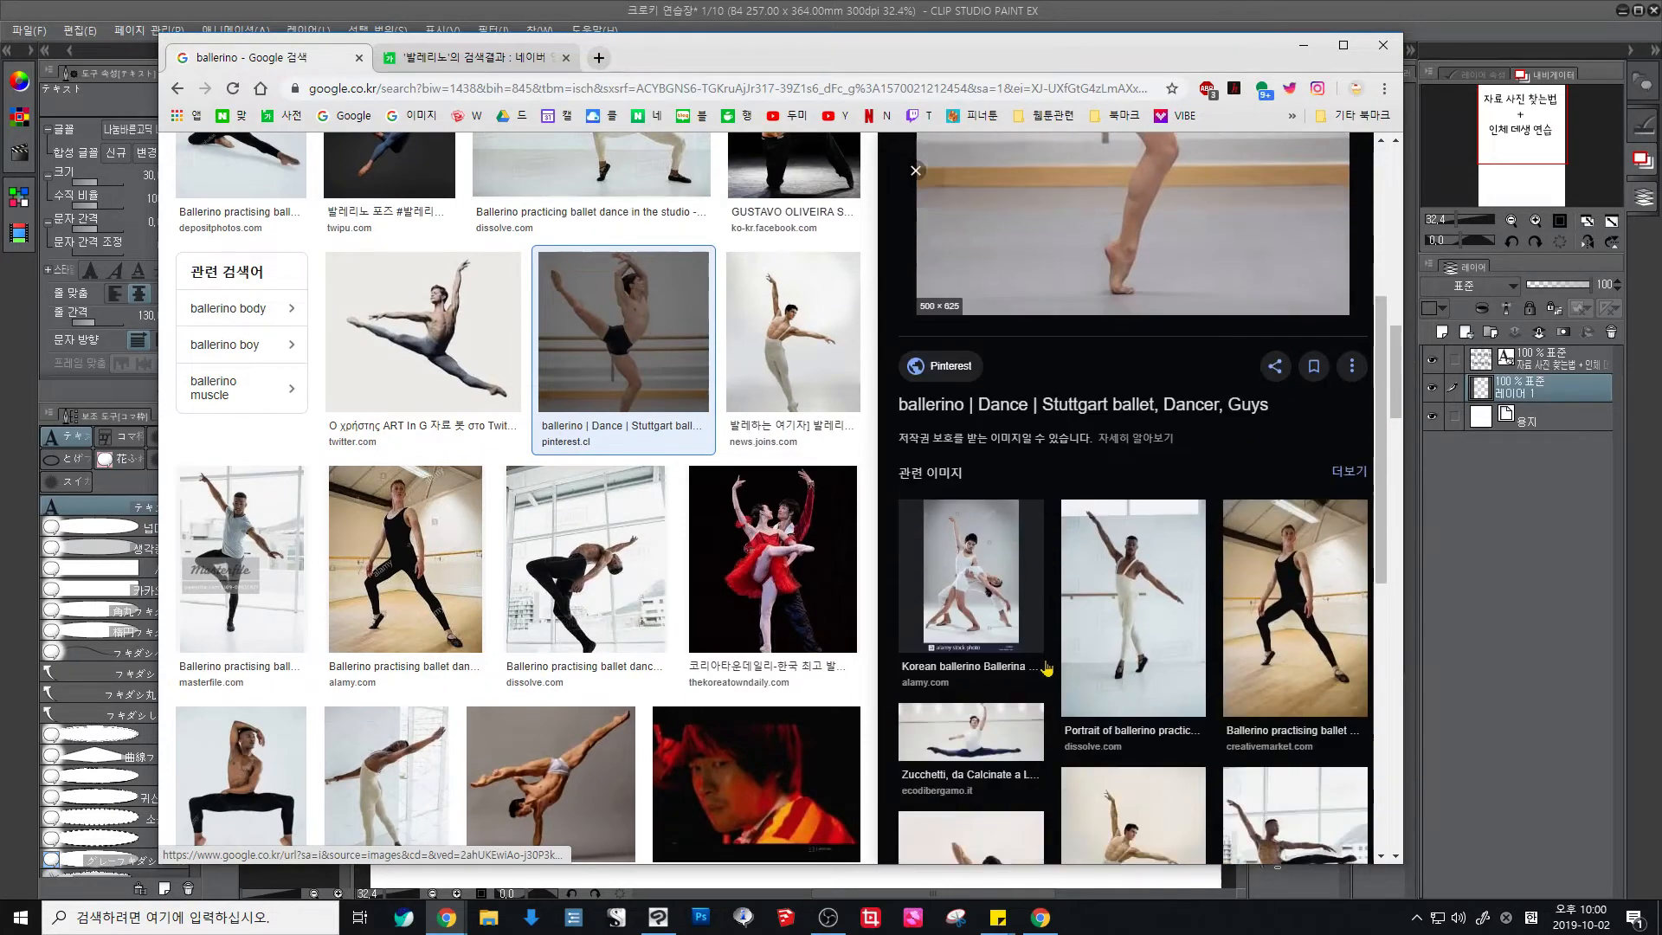
scroll(1125, 753, "down", 6)
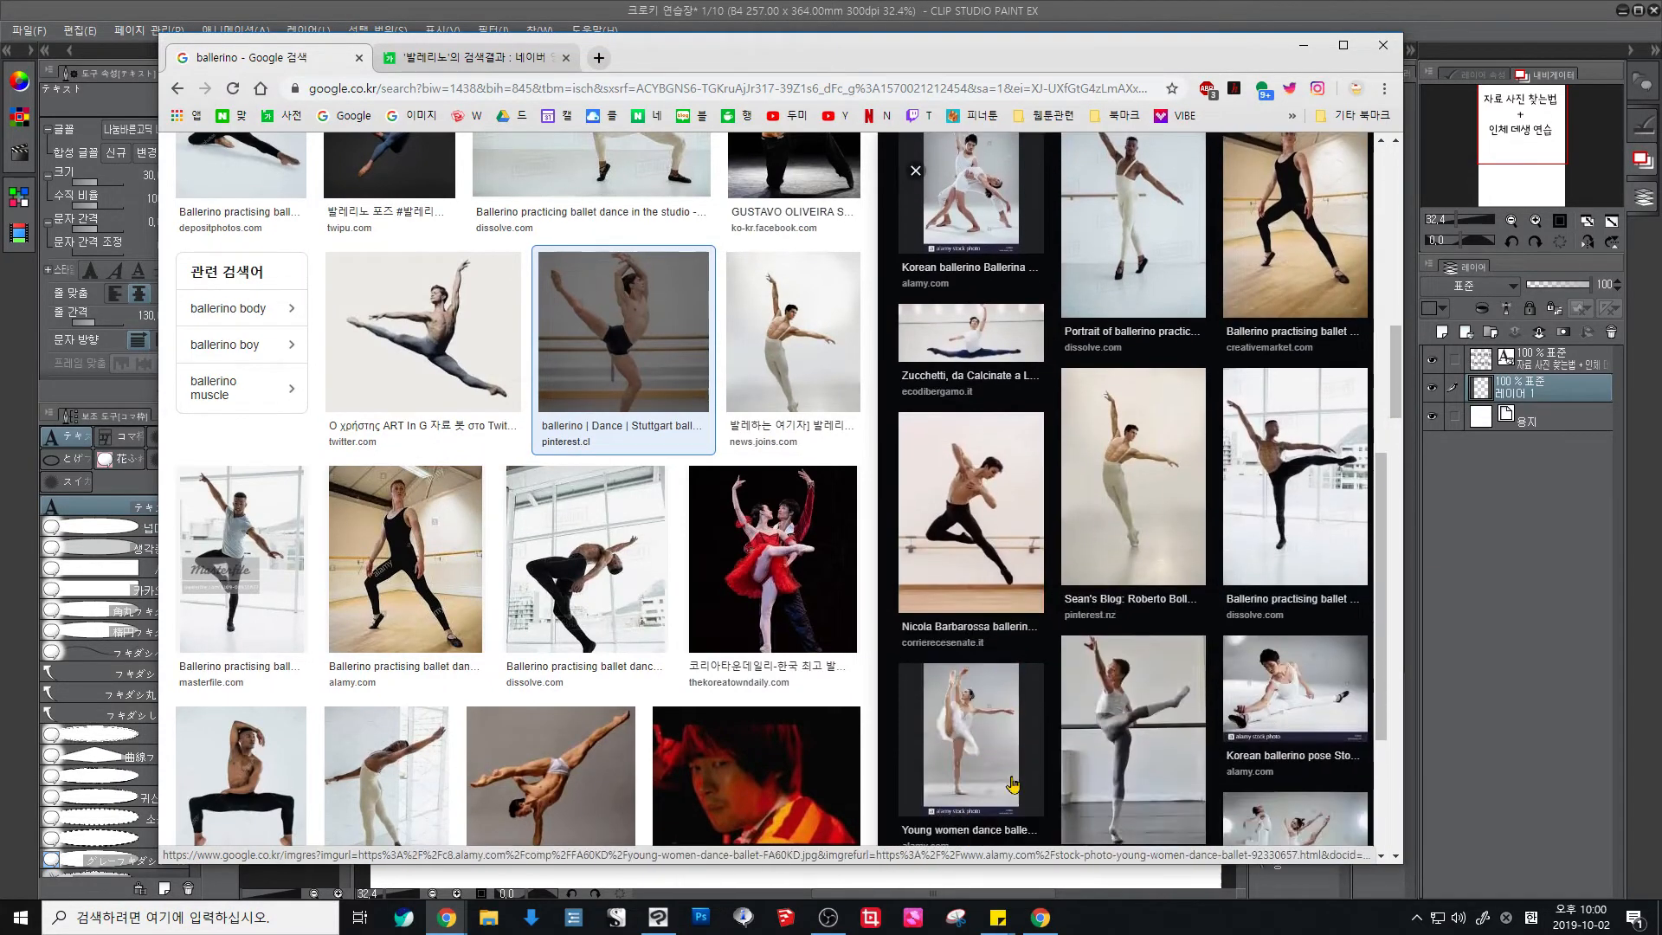
scroll(790, 768, "down", 6)
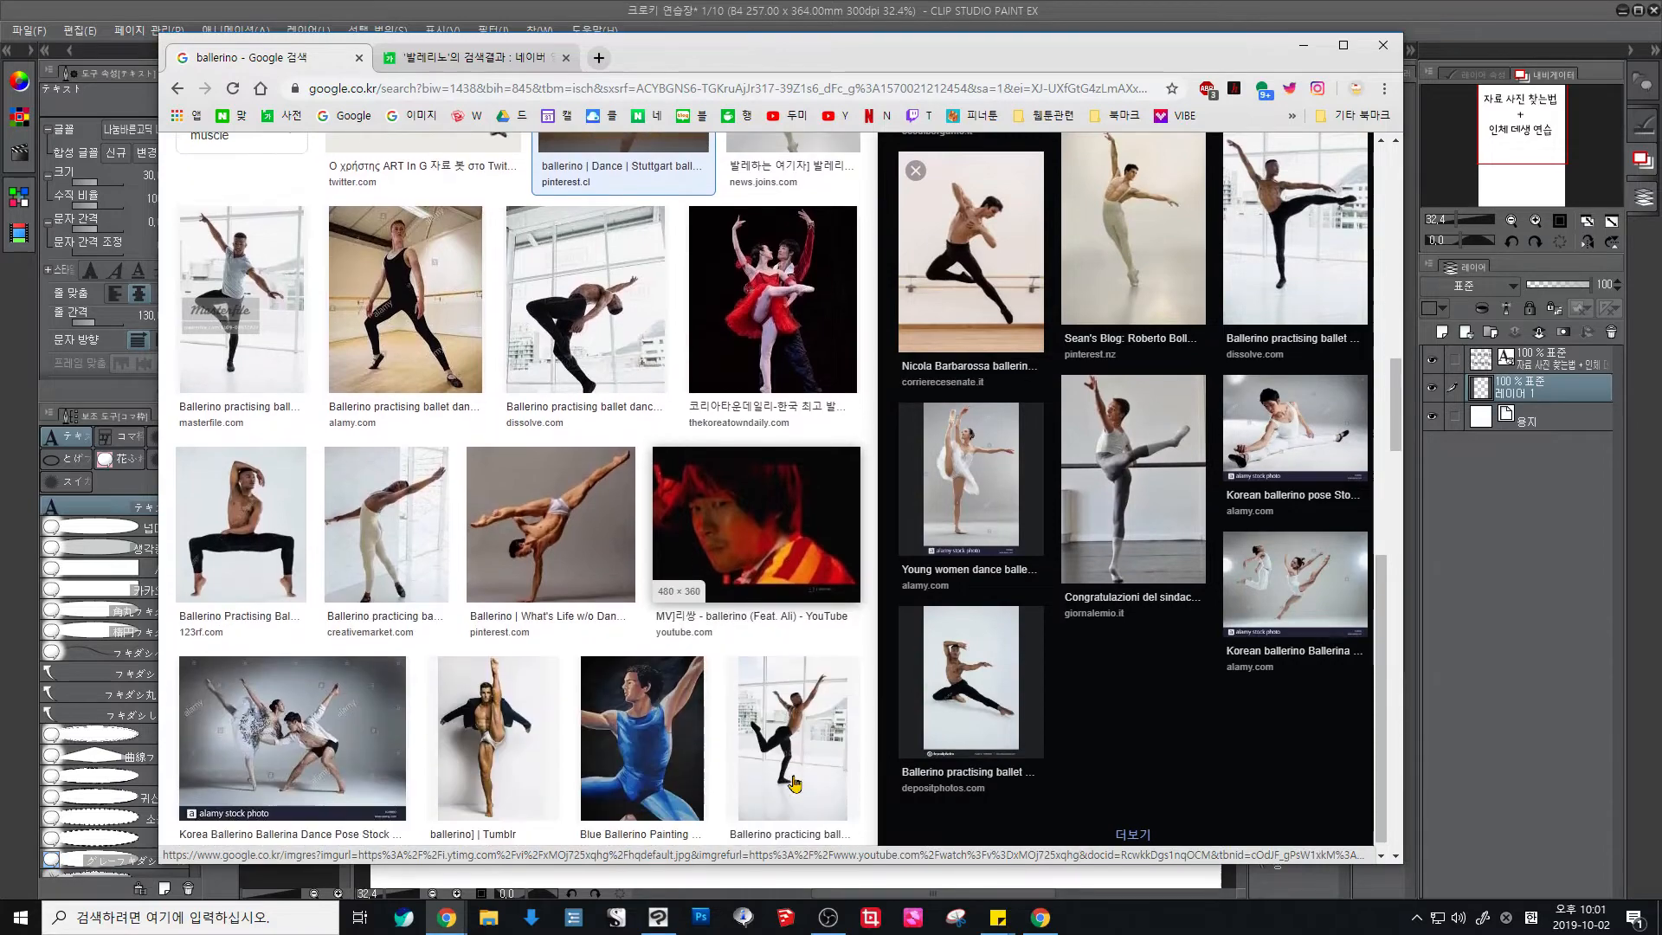
scroll(790, 767, "down", 4)
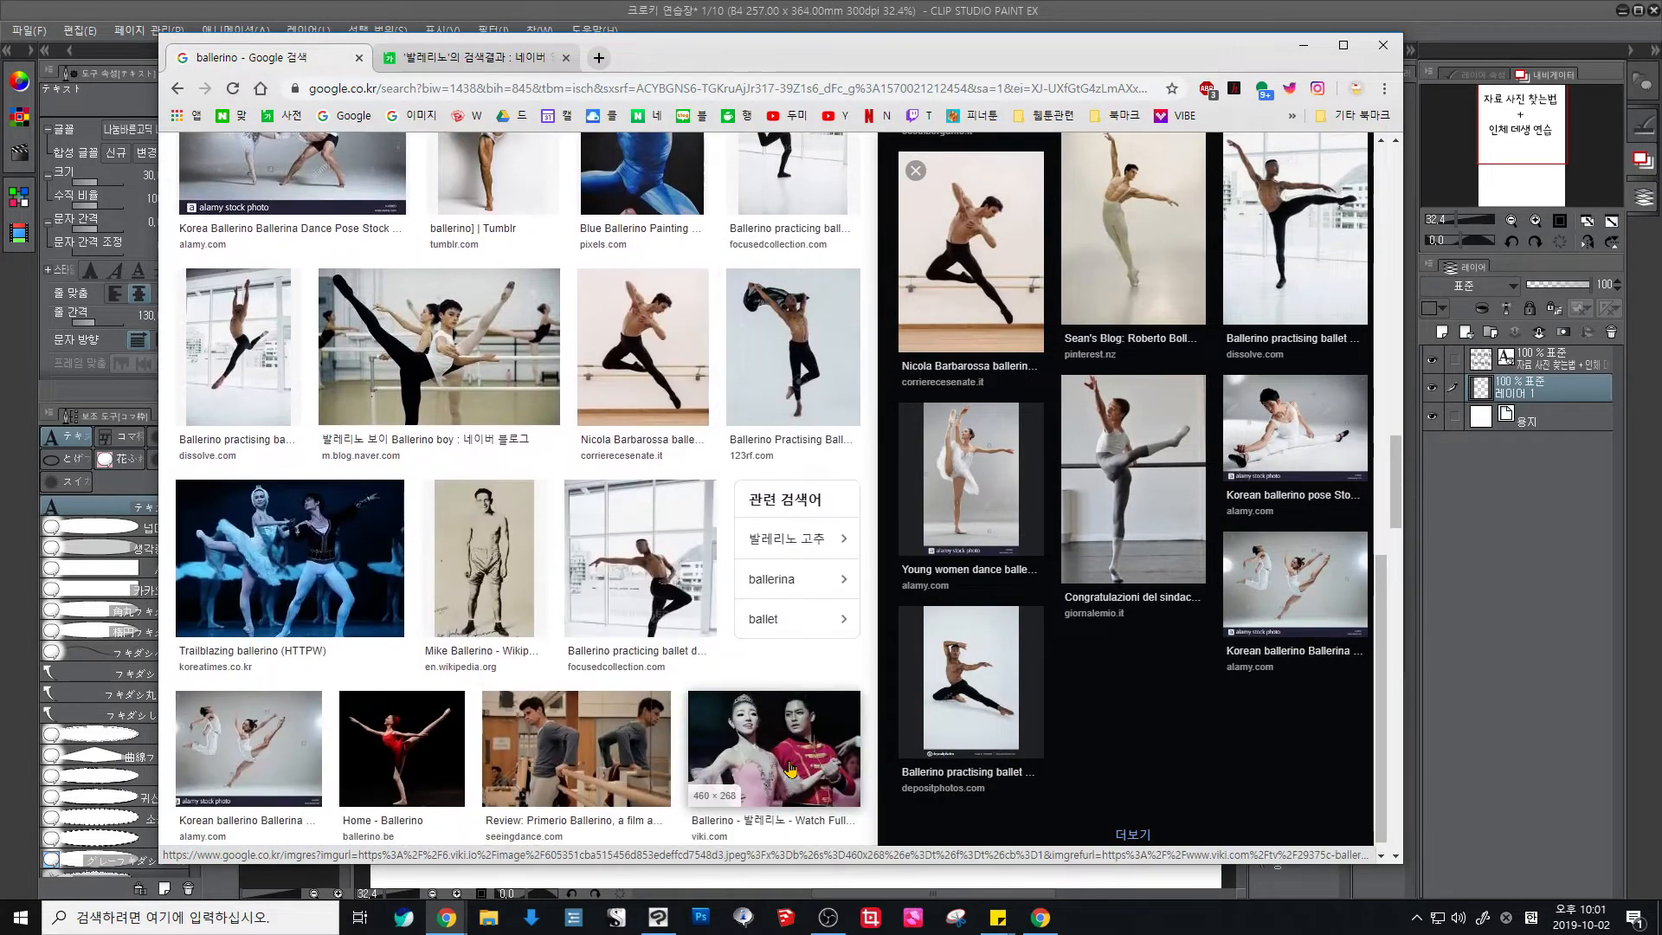
scroll(790, 768, "up", 10)
scroll(790, 768, "up", 4)
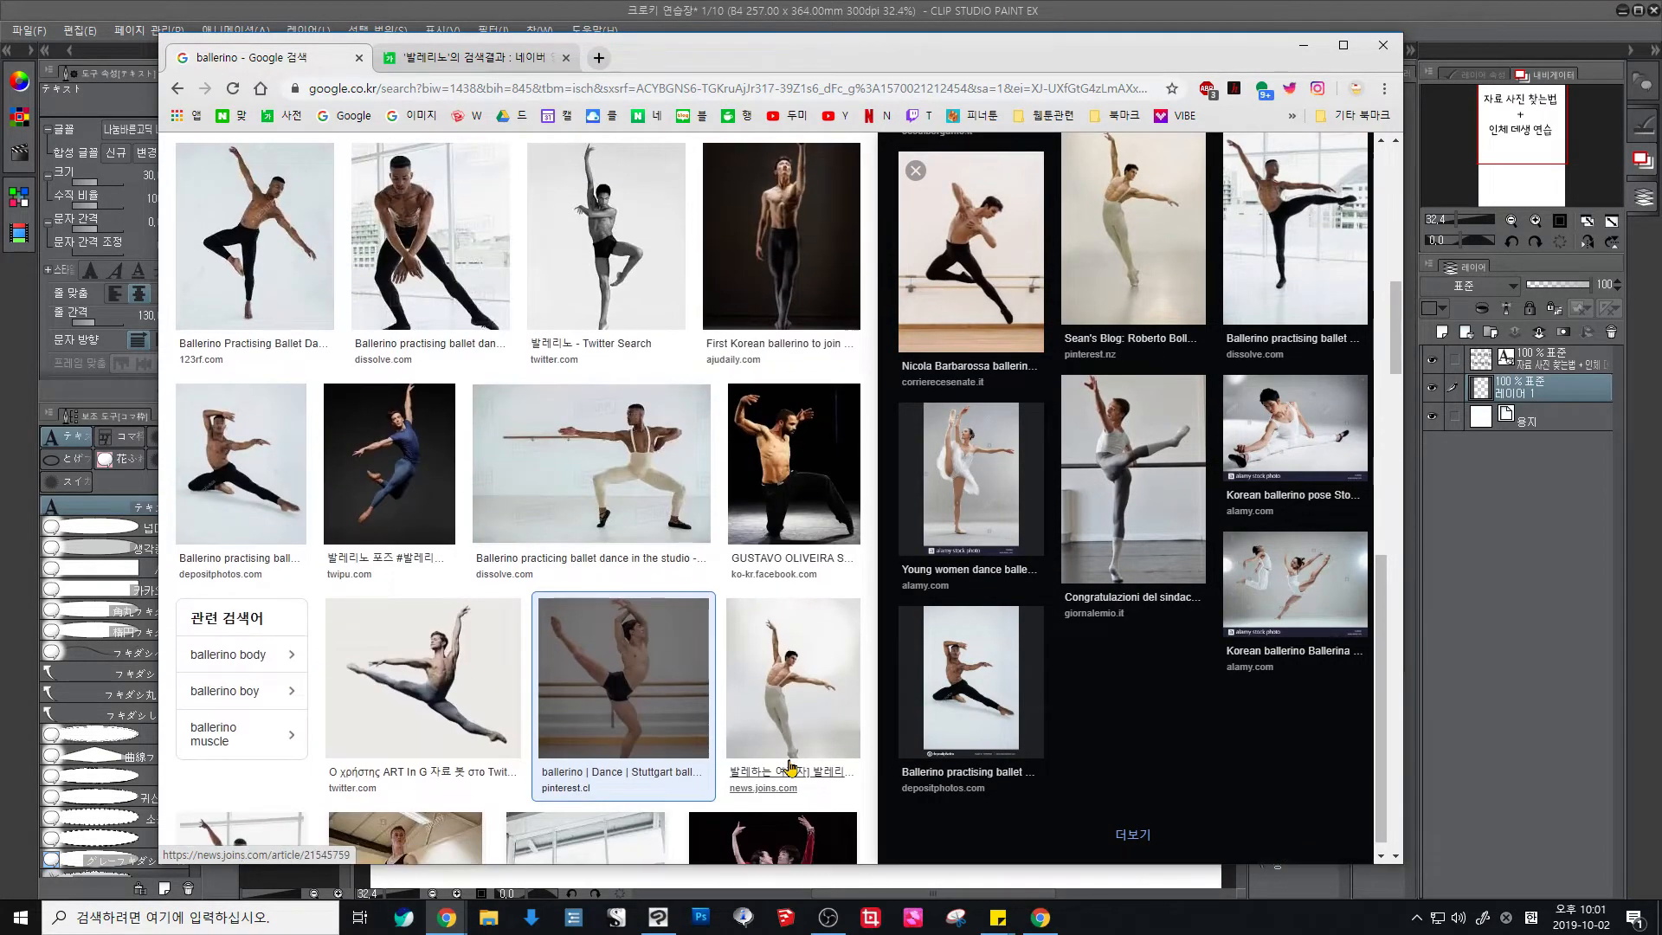
scroll(790, 768, "up", 8)
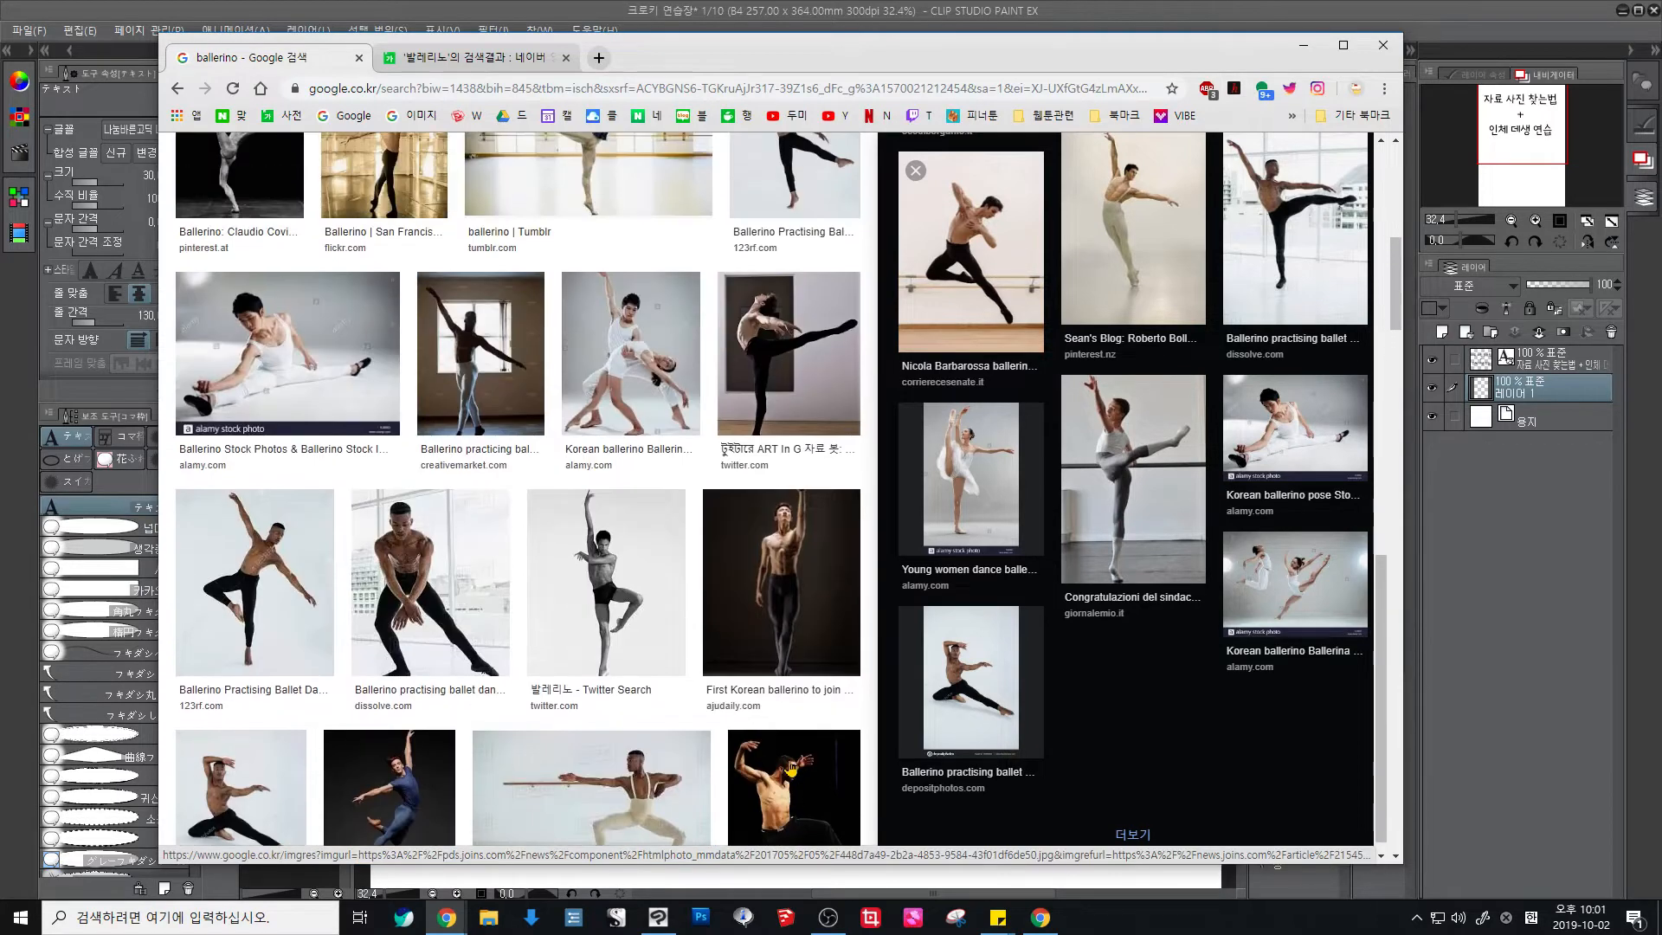
scroll(790, 767, "up", 4)
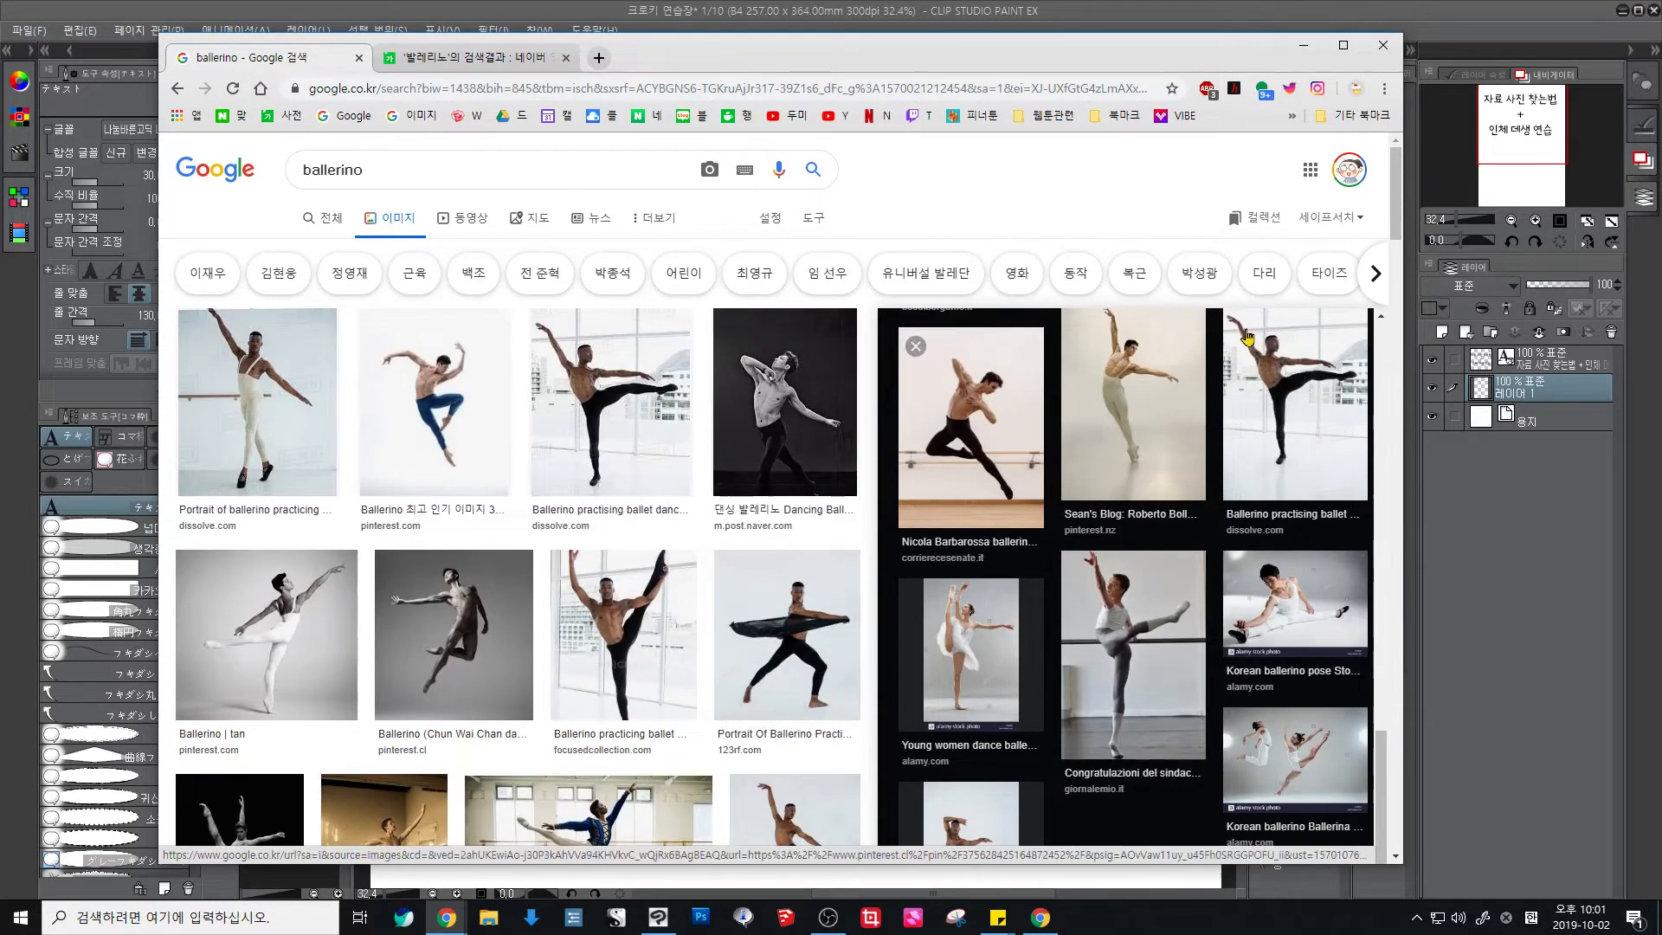
Step: Close the image preview and open the mid-air photo of the Houston Ballet dancer
left_click(915, 346)
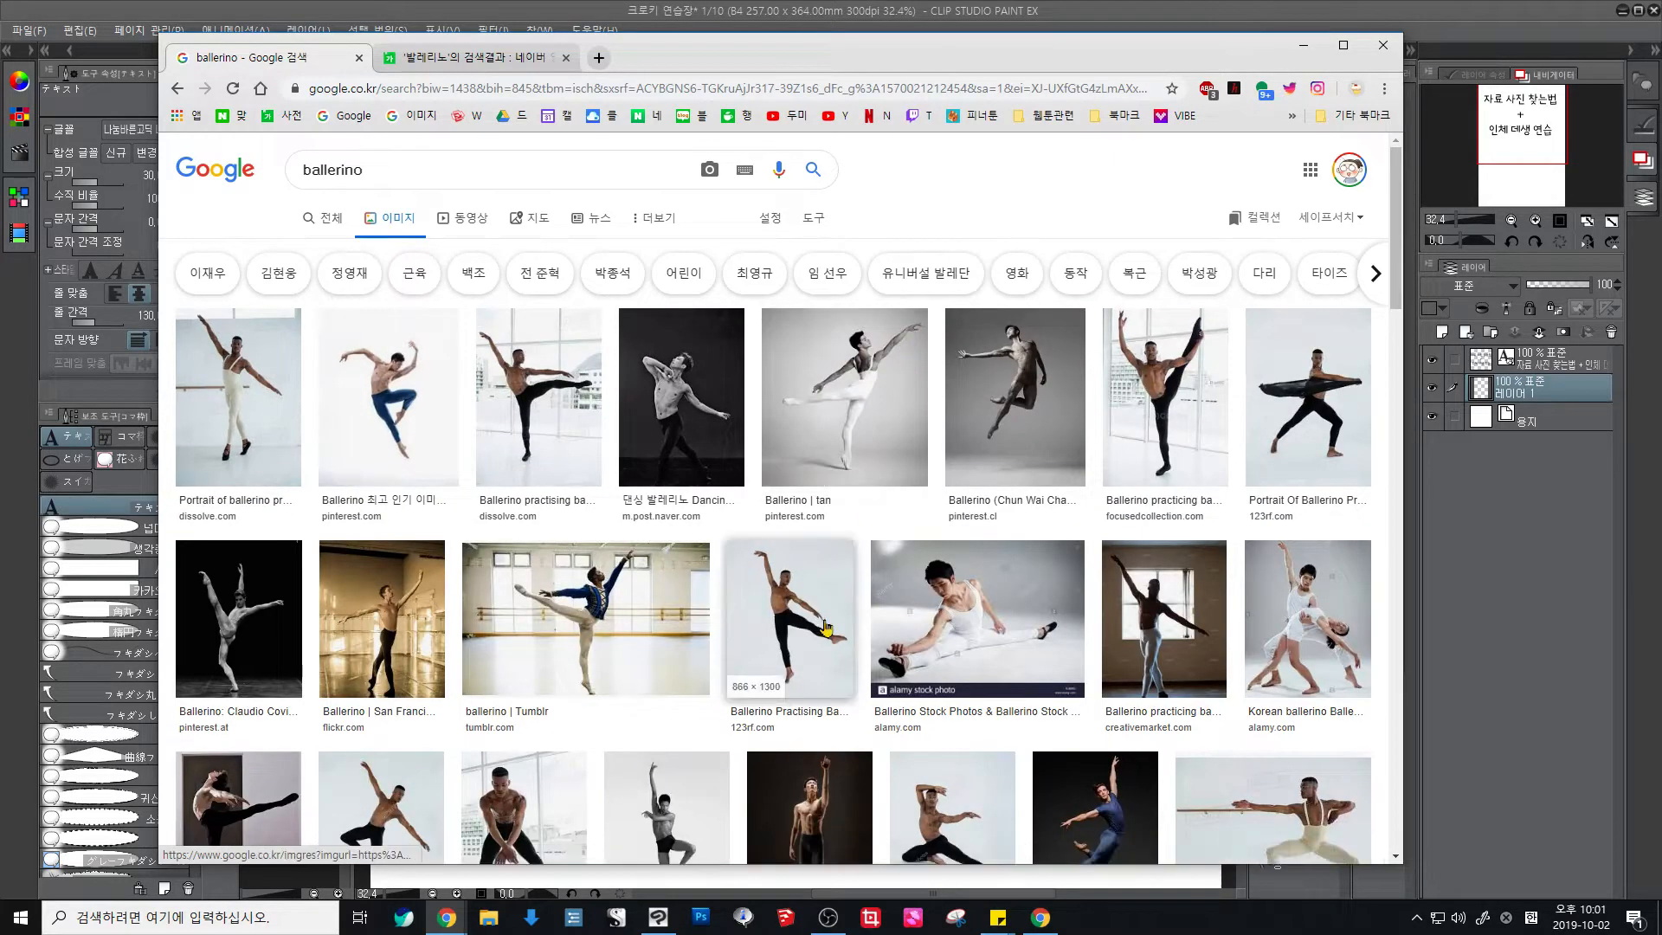
left_click(962, 476)
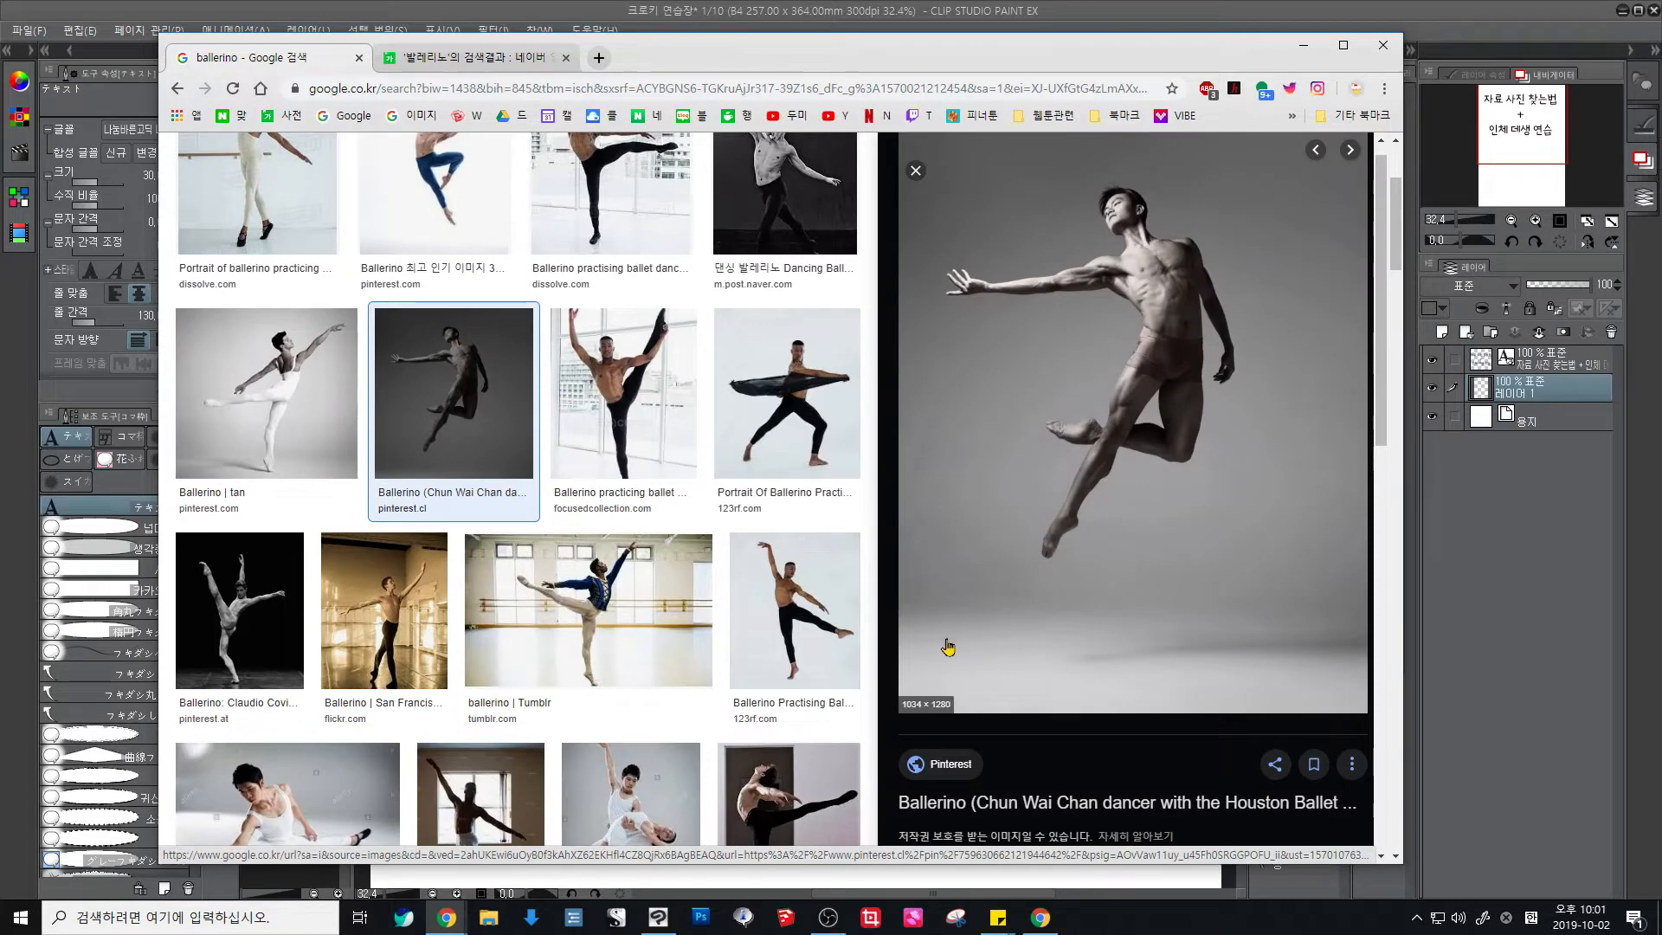
Step: Save the previewed mid-air dancer photo to the desktop under the file name 발레리노1
right_click(1143, 347)
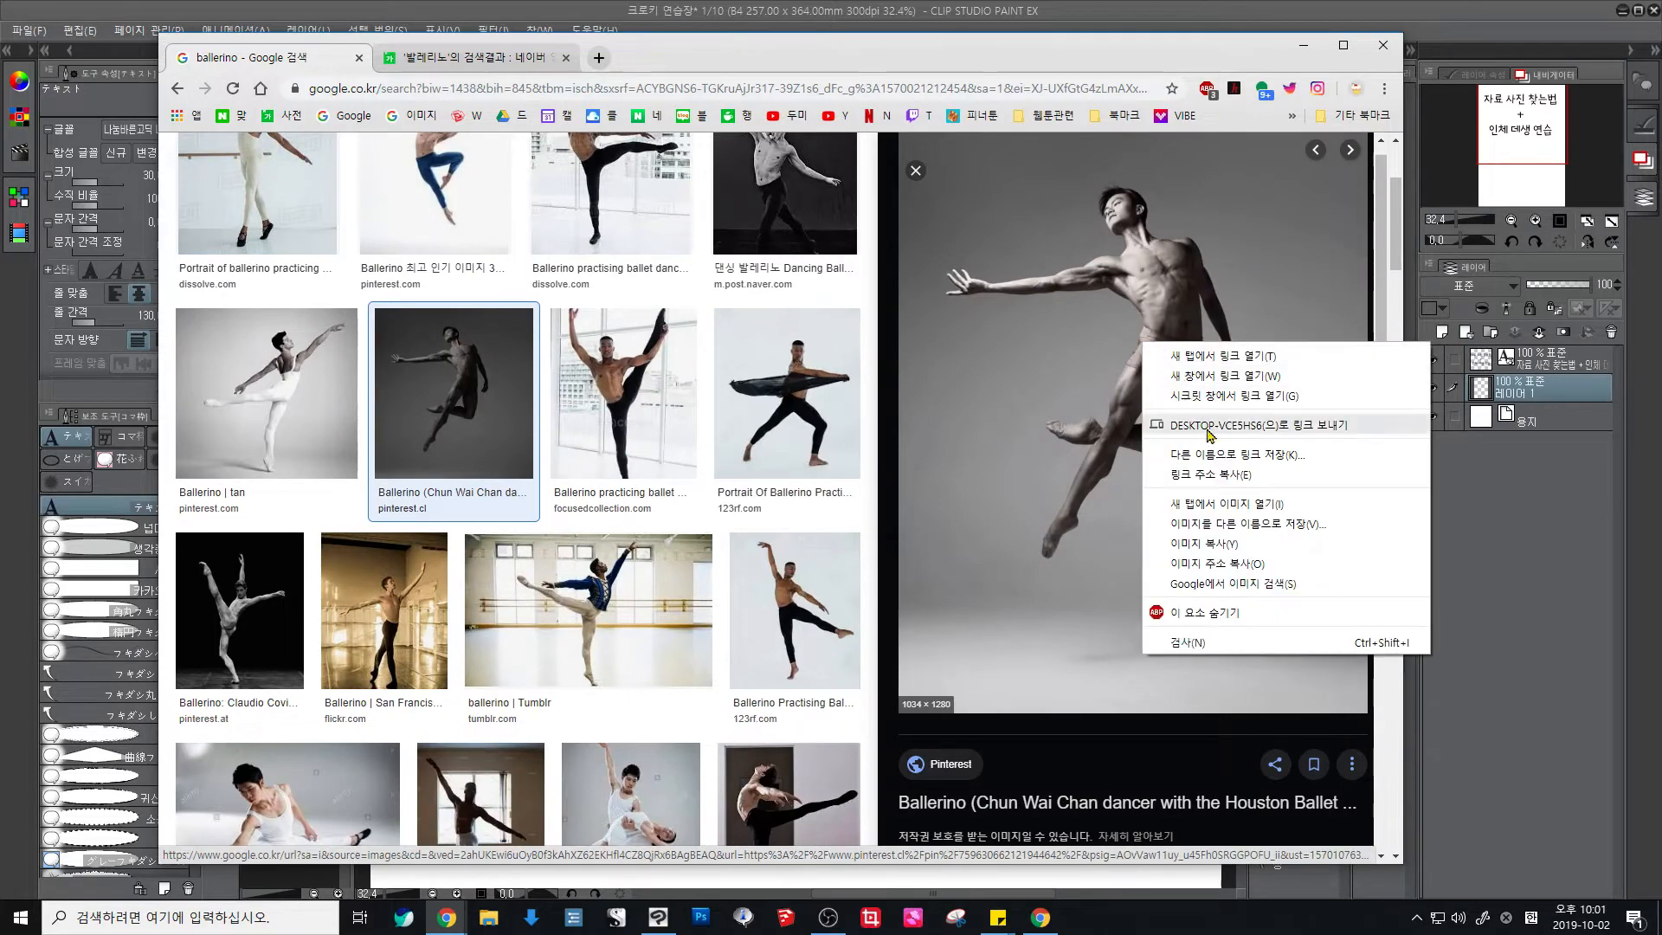
left_click(1219, 524)
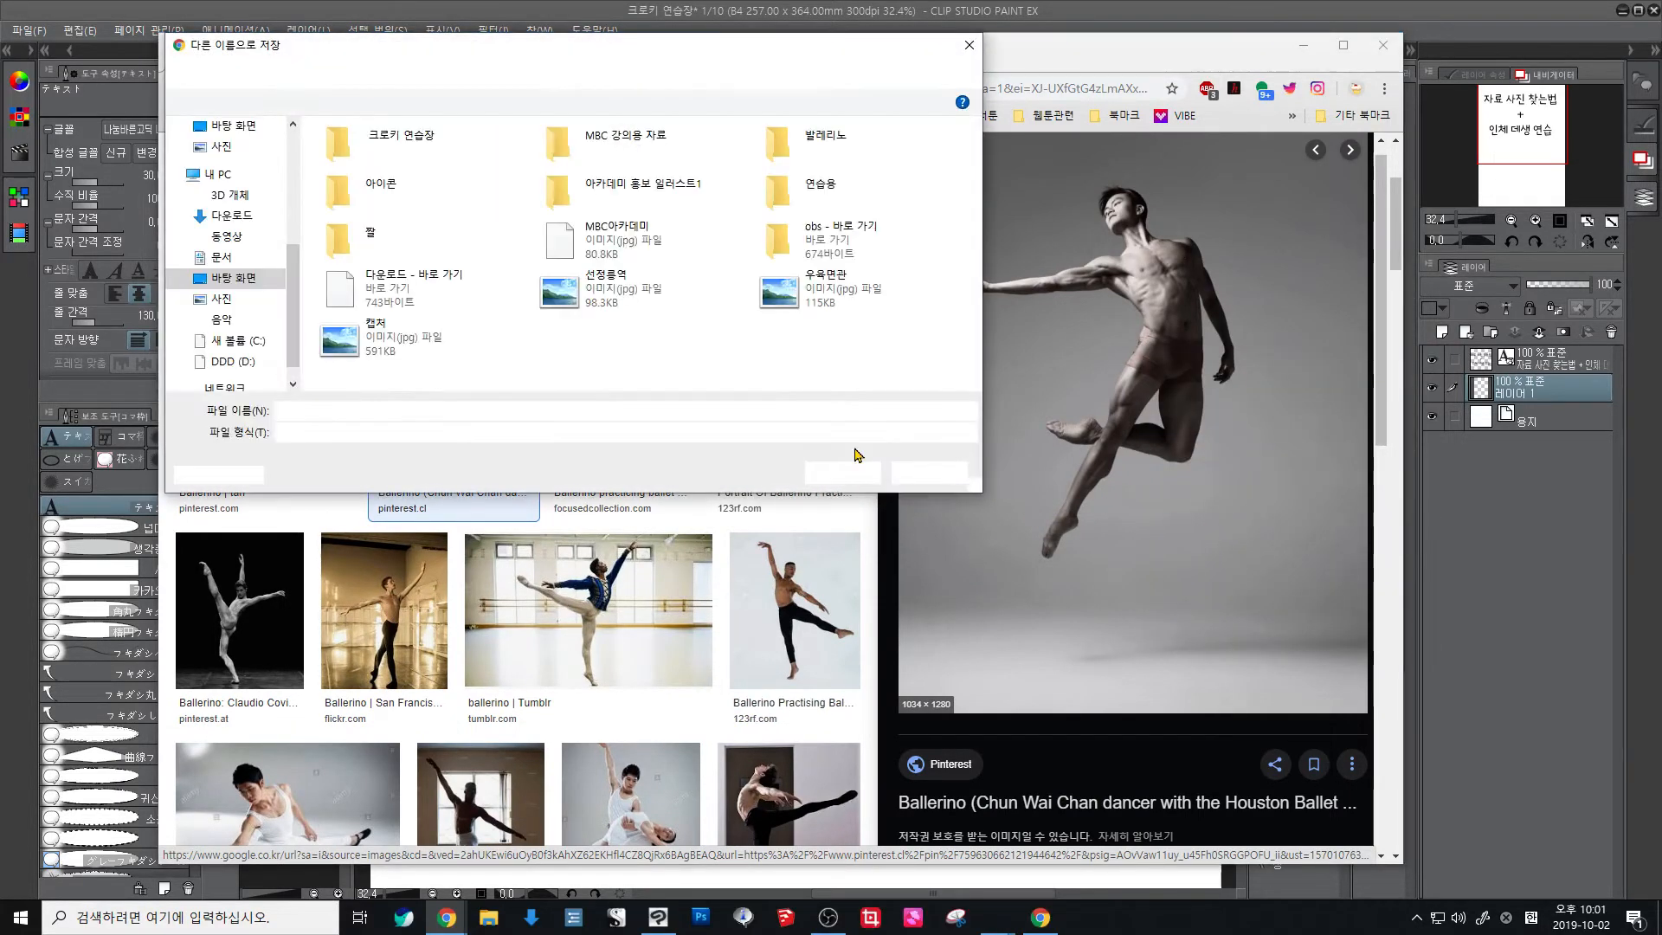
type("qkf")
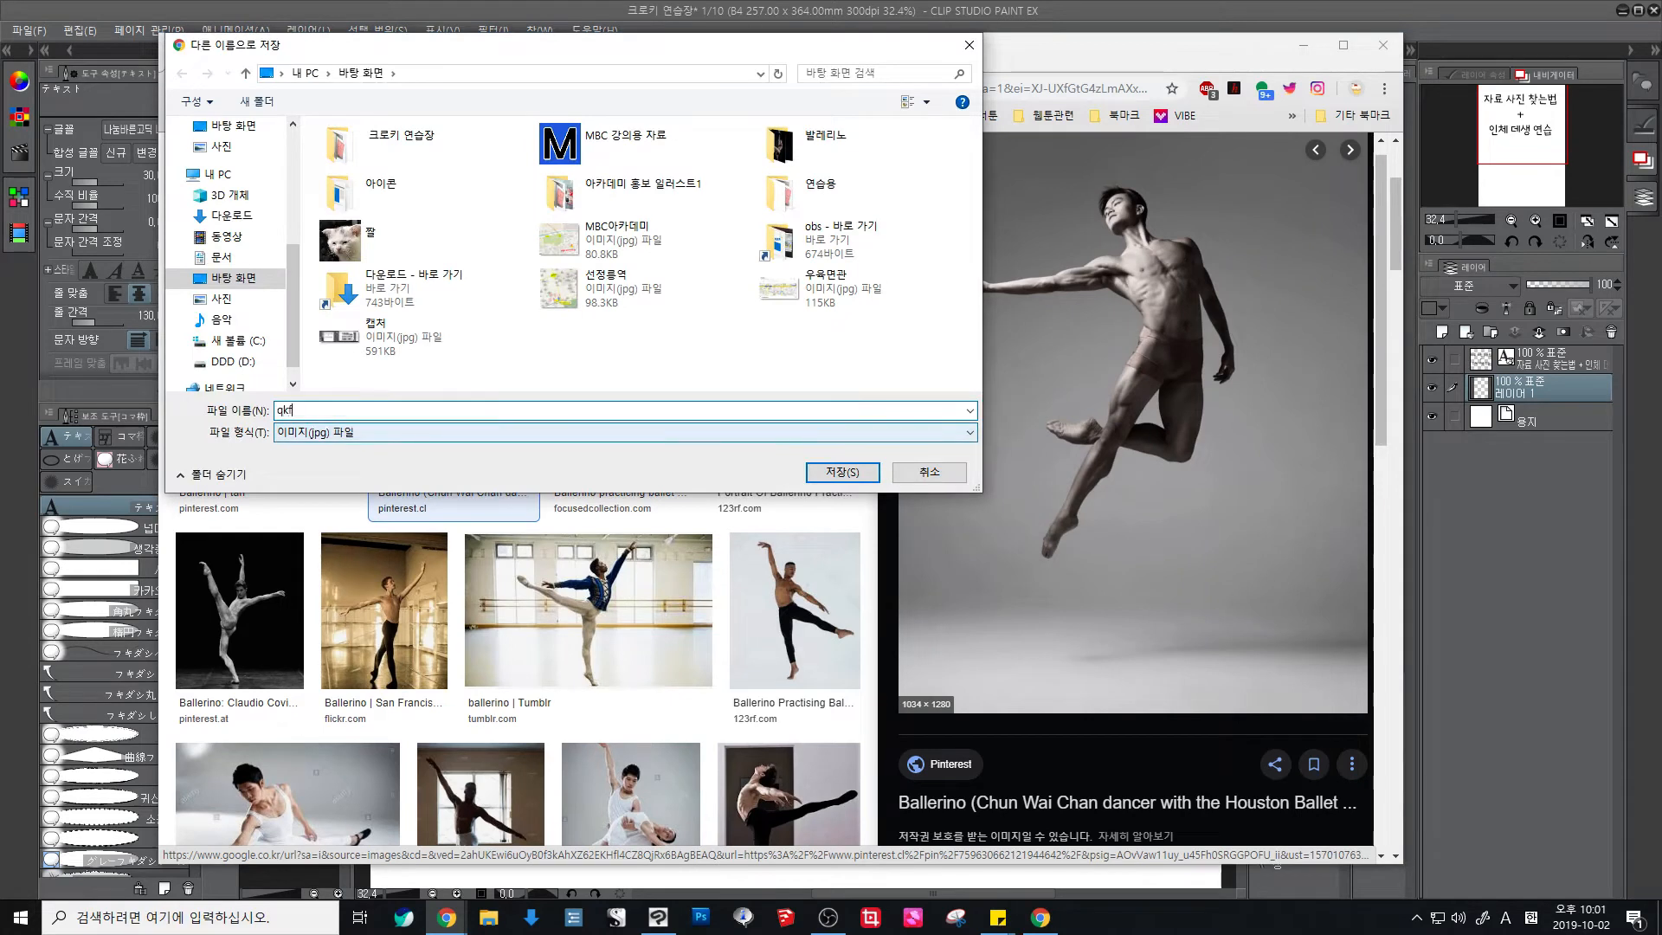
type("레리노 ㅓ1")
key("Return")
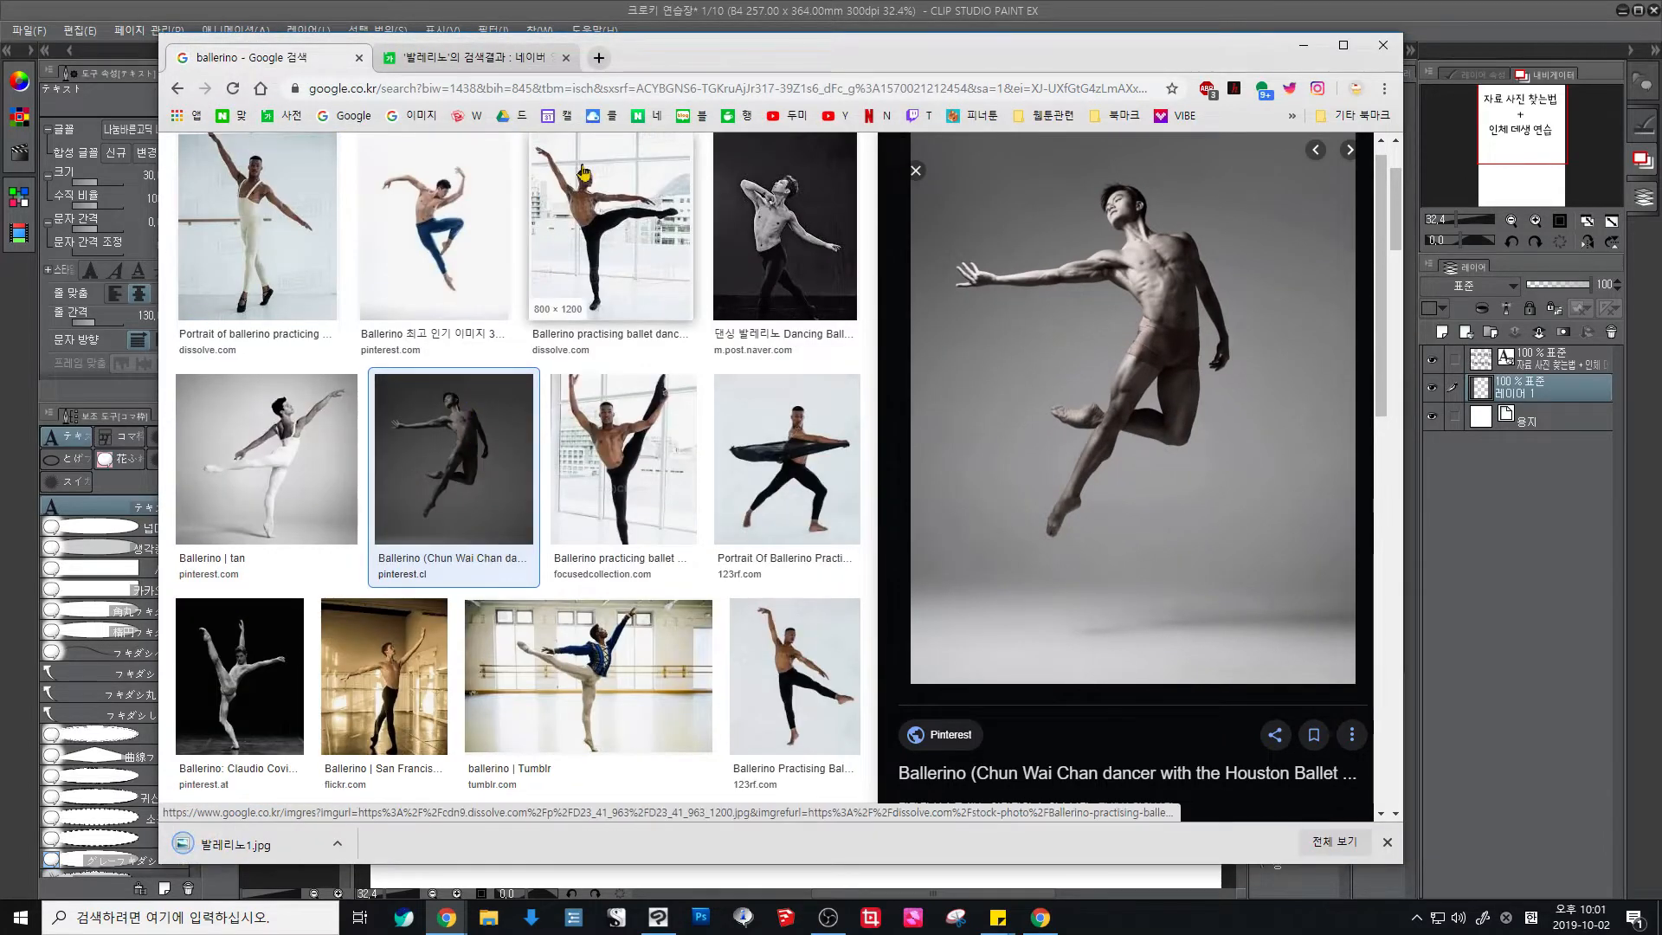
Step: Switch to Clip Studio Paint and open the Sub View palette
left_click(1039, 10)
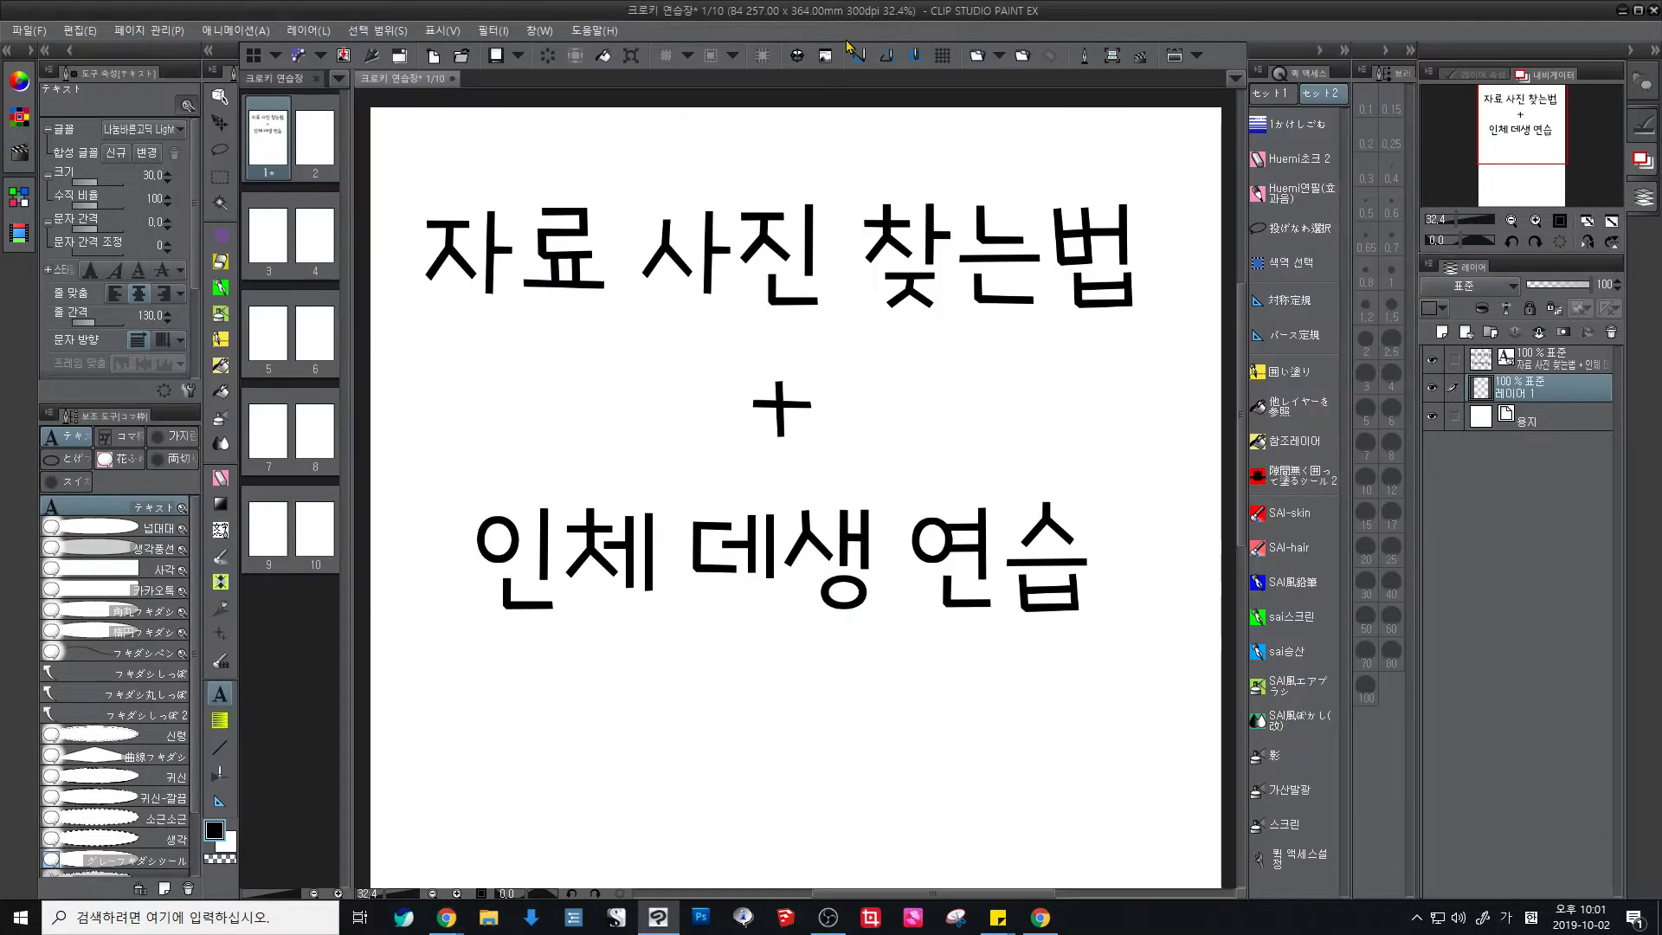
left_click(539, 31)
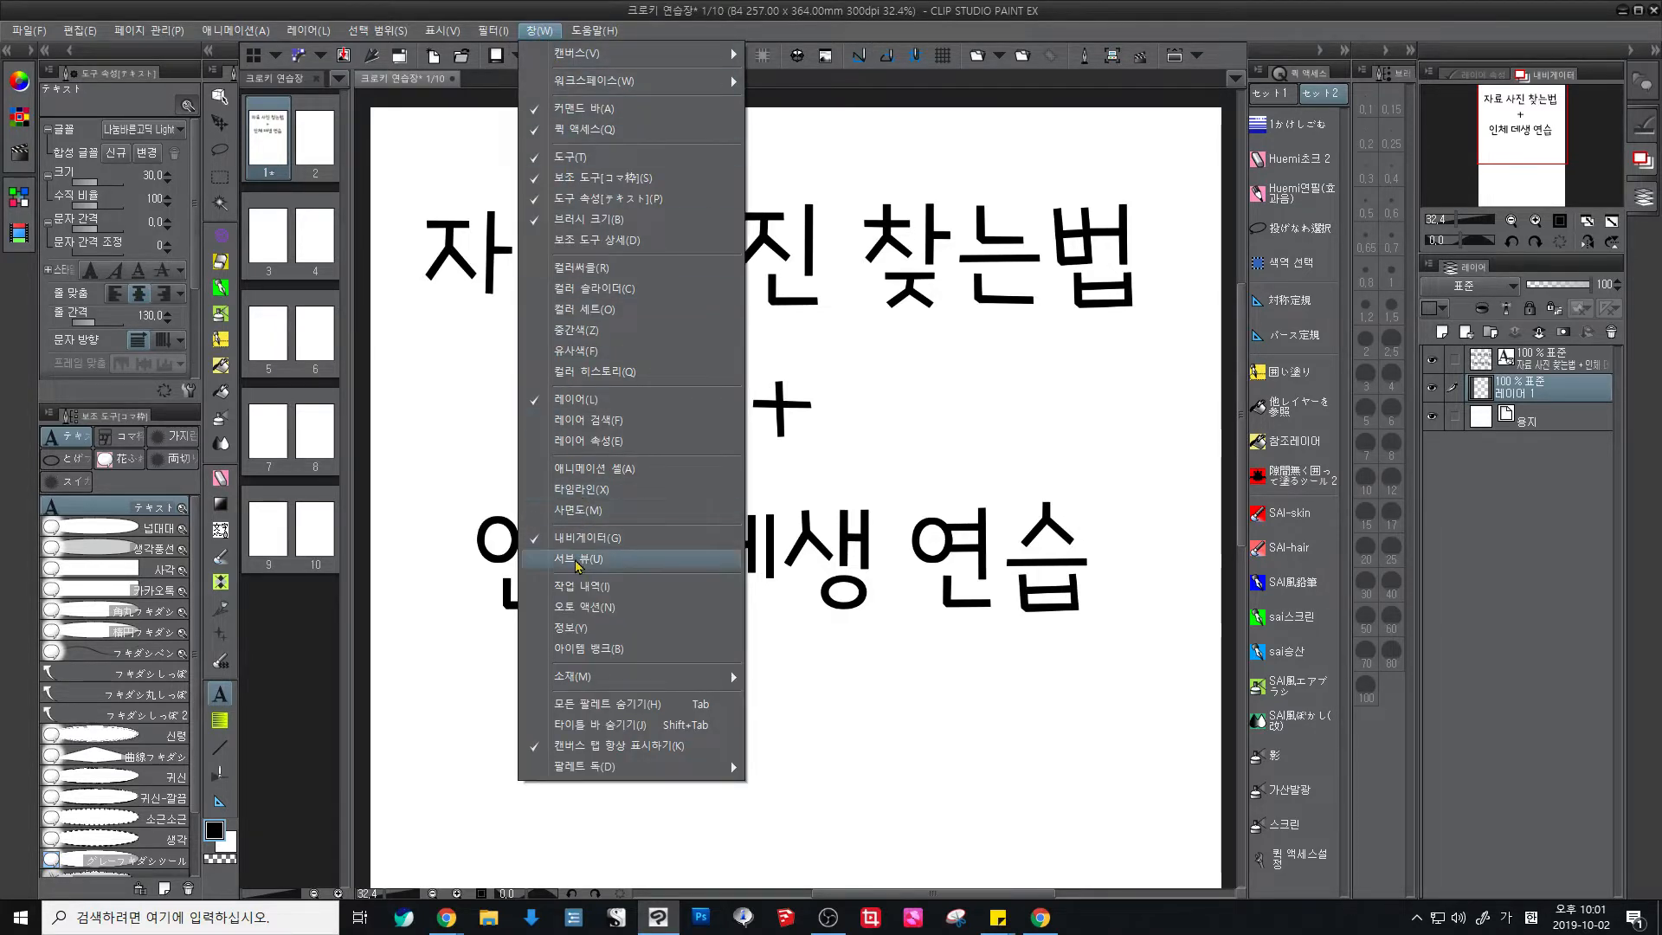
left_click(565, 561)
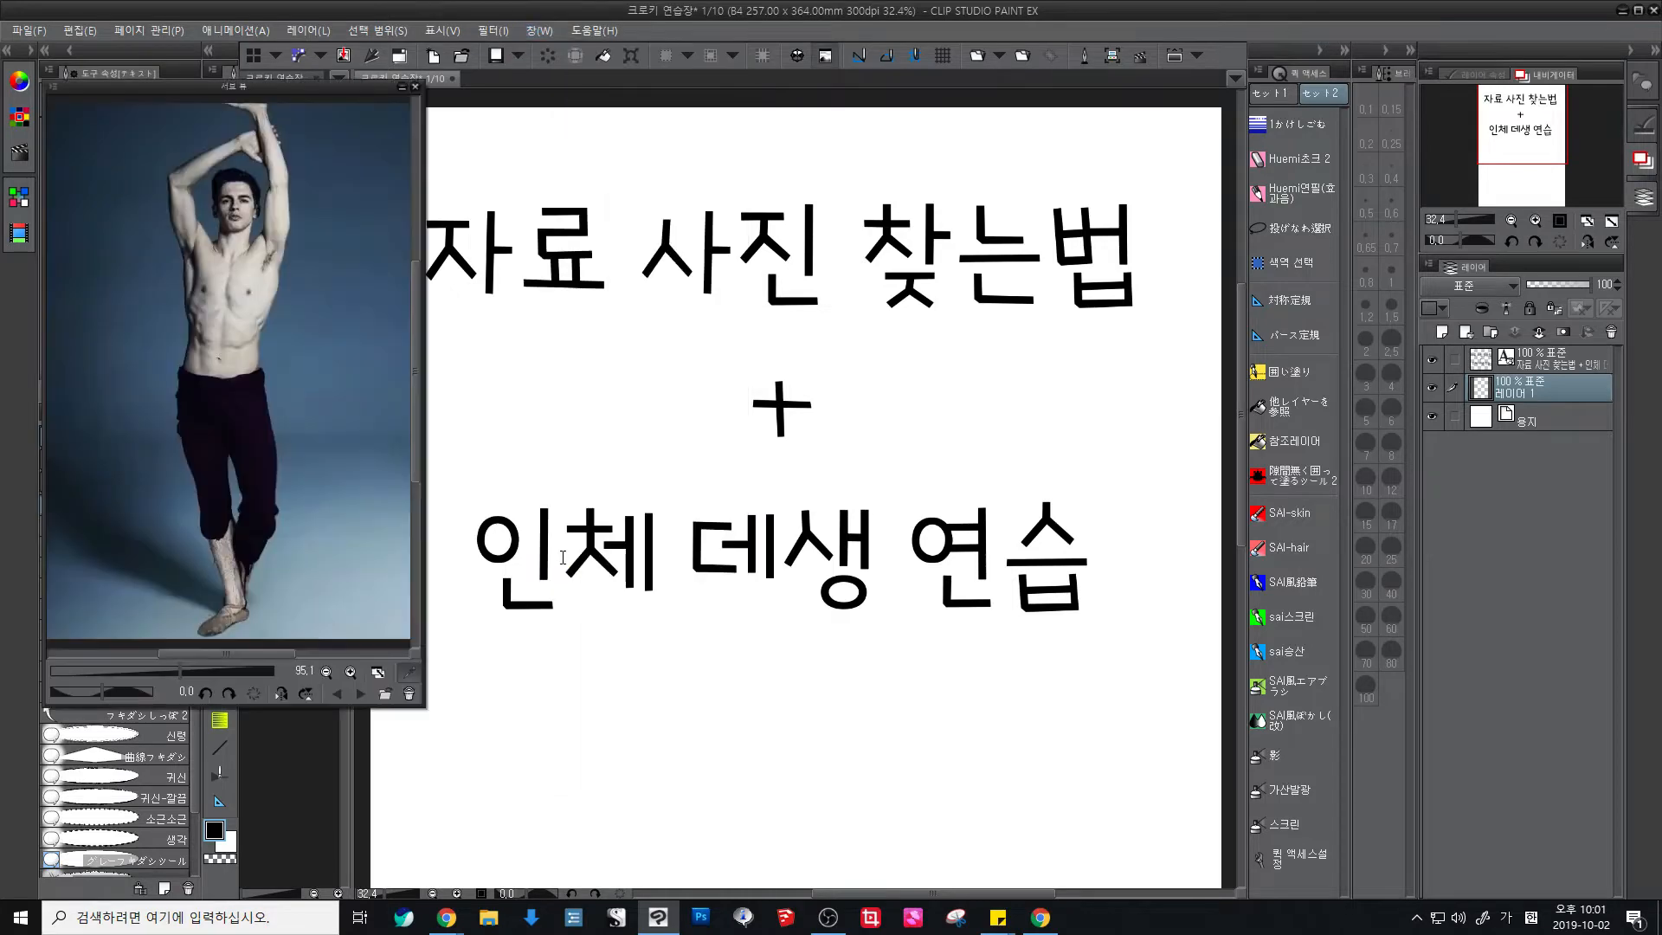
Step: Load the saved 발레리노1 photo from the desktop folder into the Sub View and make the palette wider and shorter
left_click(489, 917)
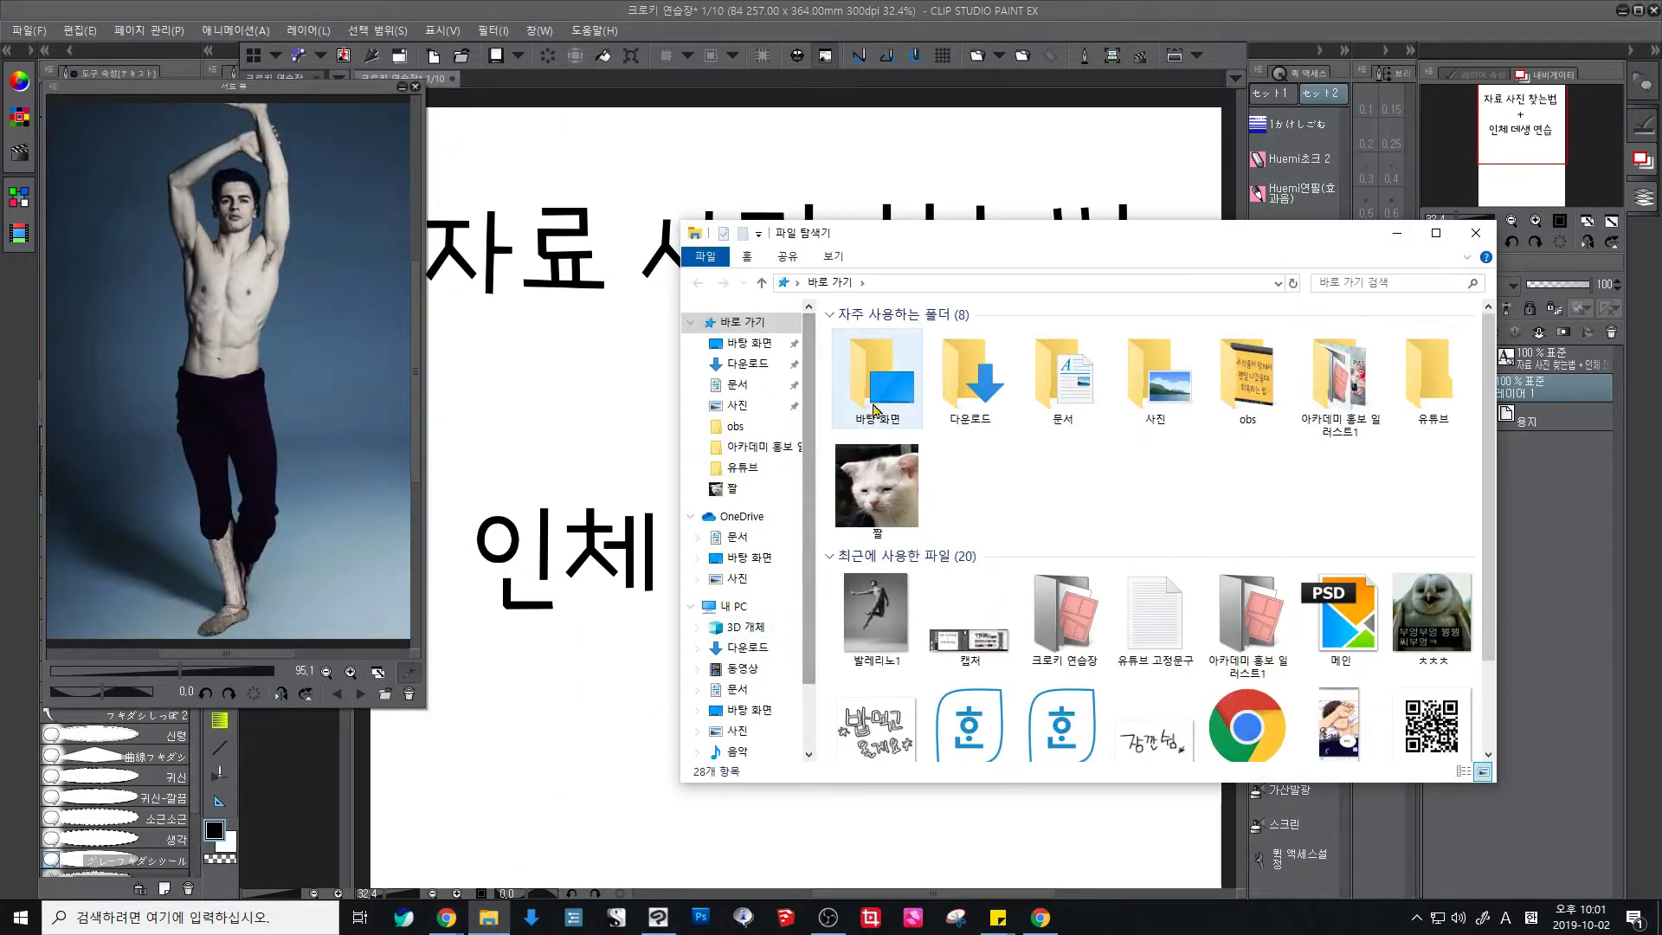
double_click(878, 380)
left_click_drag(1441, 463, 247, 281)
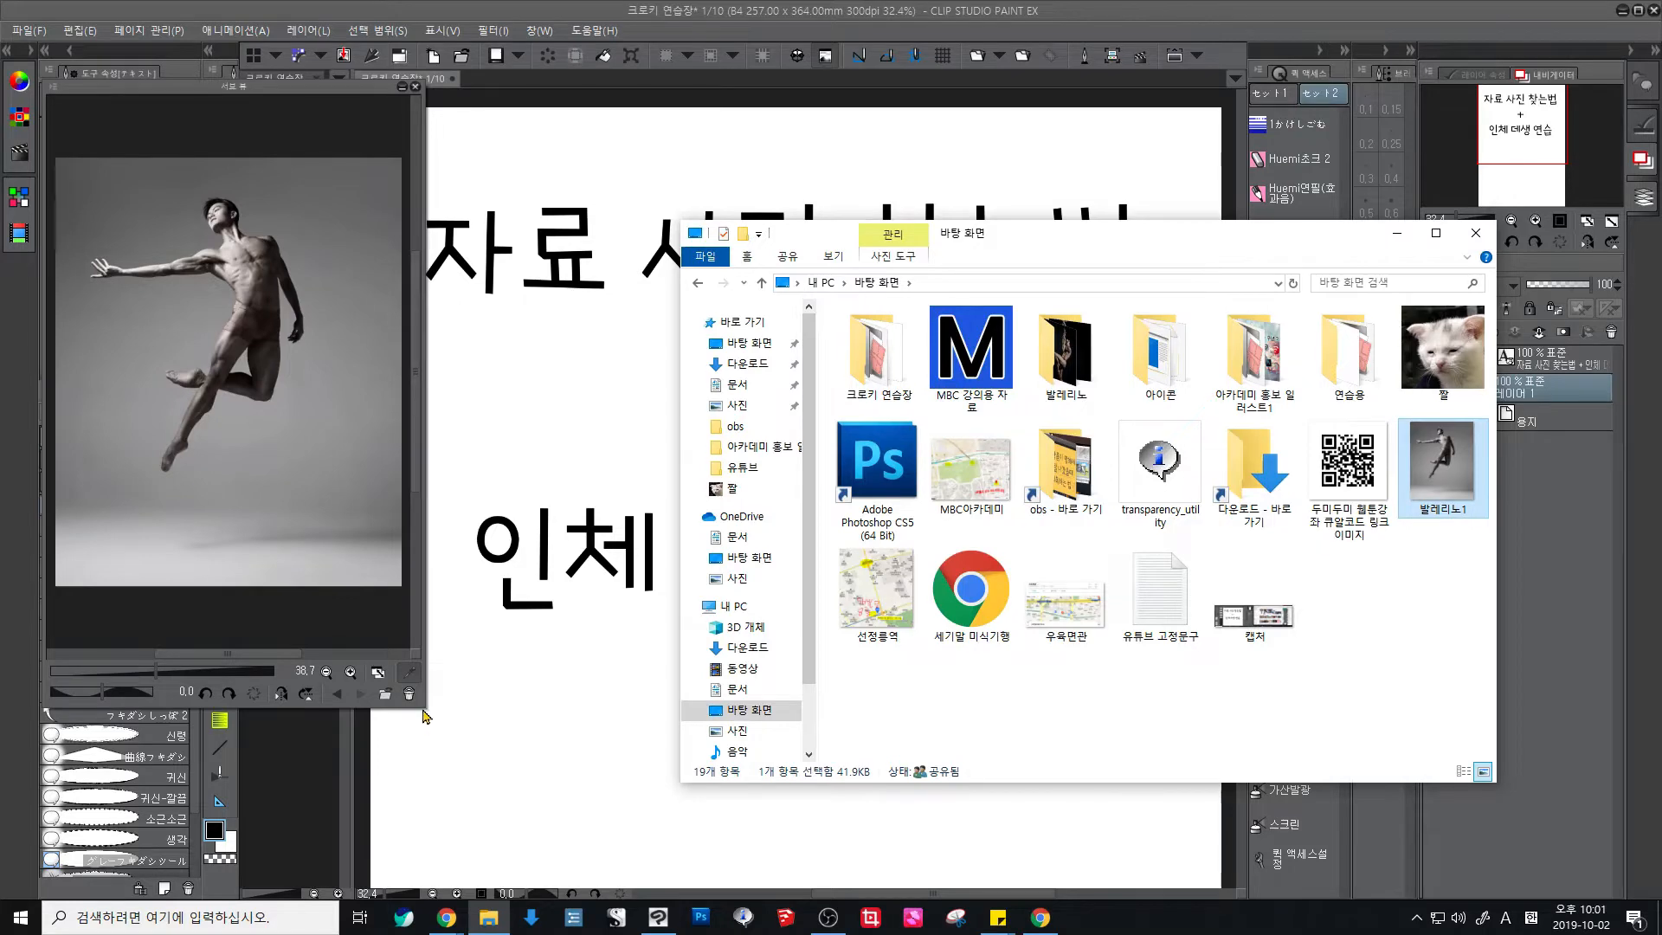
left_click_drag(422, 705, 487, 617)
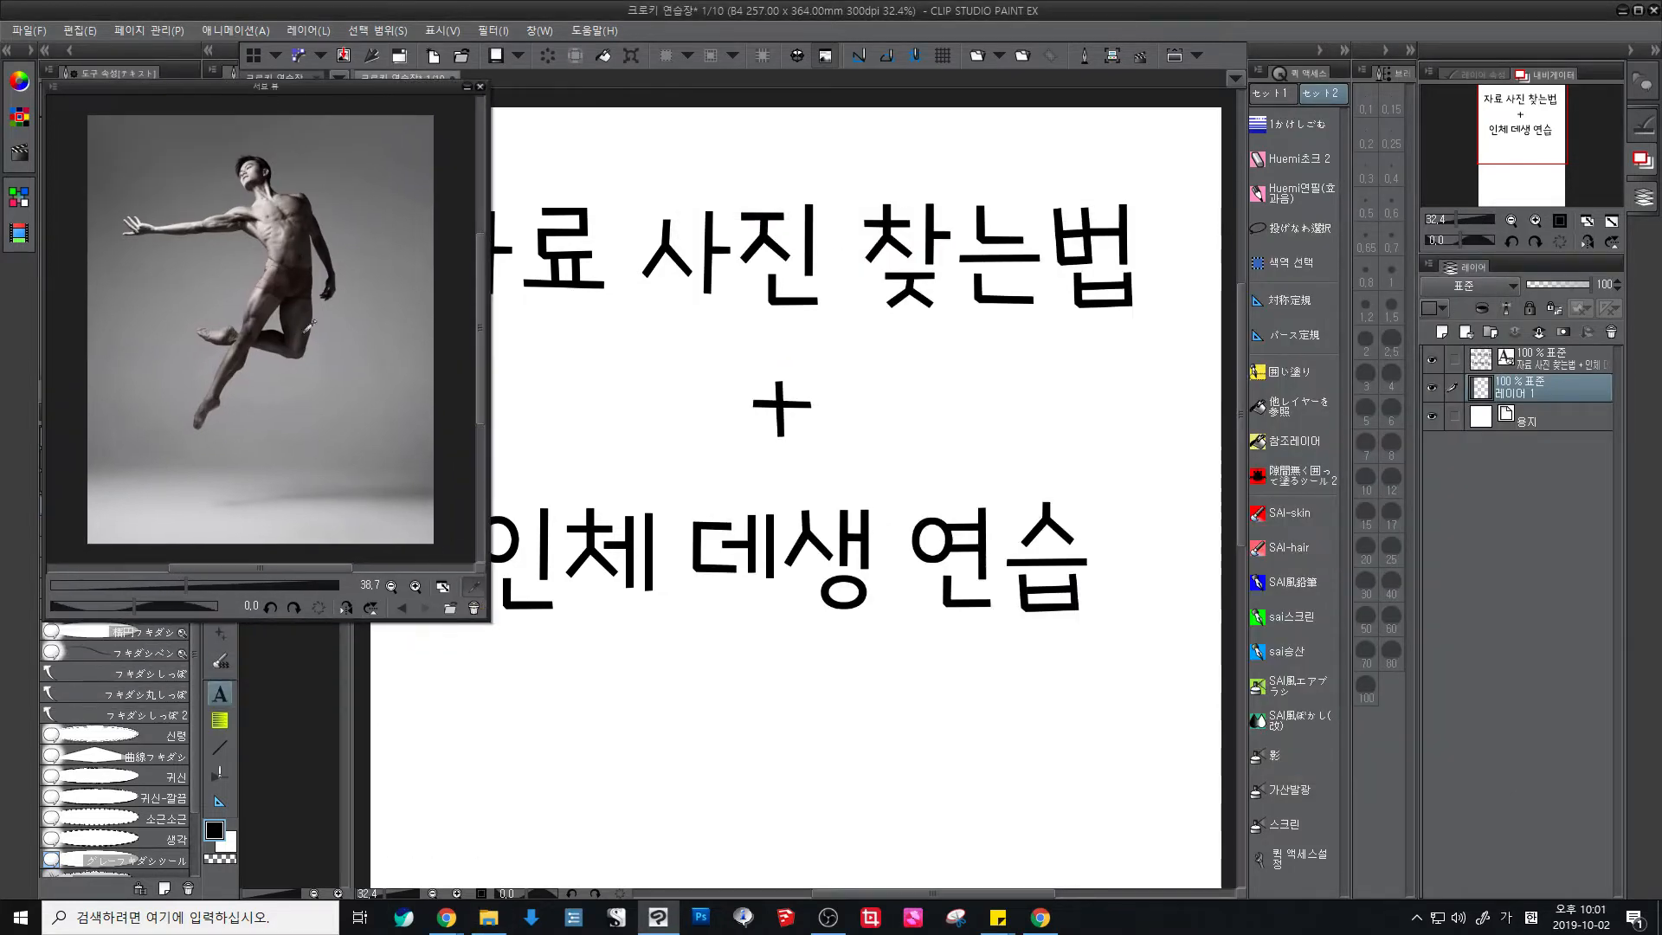
Step: Set the Sub View zoom to 50 % and position the photo so the whole dancer fits inside it
scroll(303, 324, "down", 1)
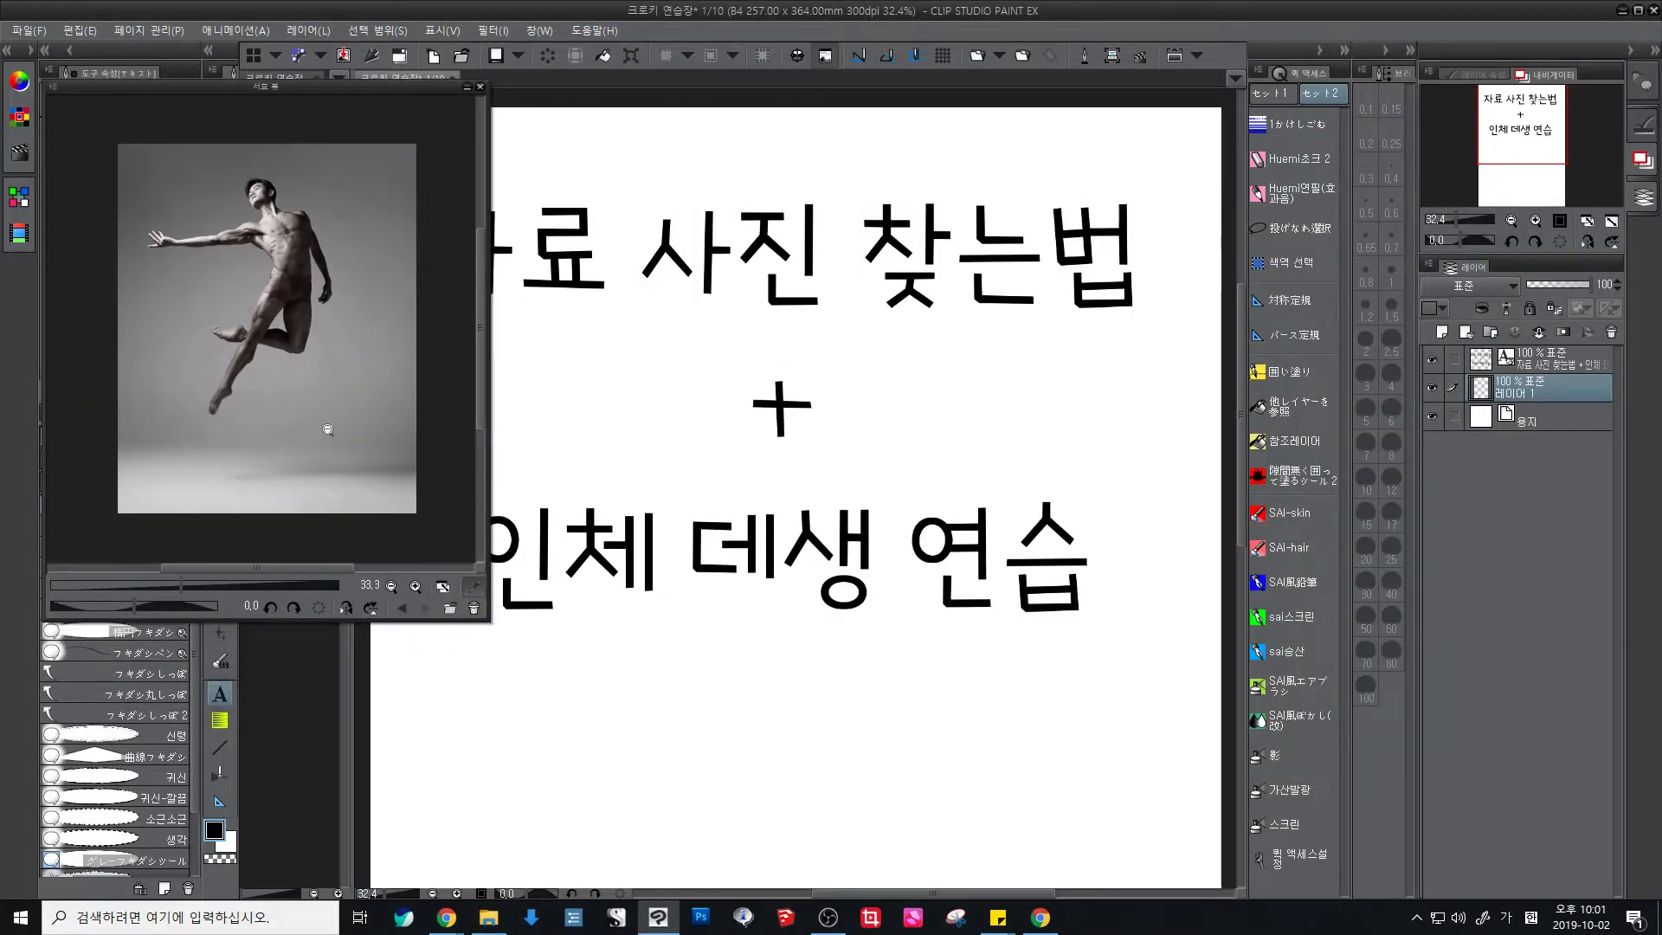
left_click(416, 586)
left_click(415, 586)
left_click_drag(313, 265, 329, 411)
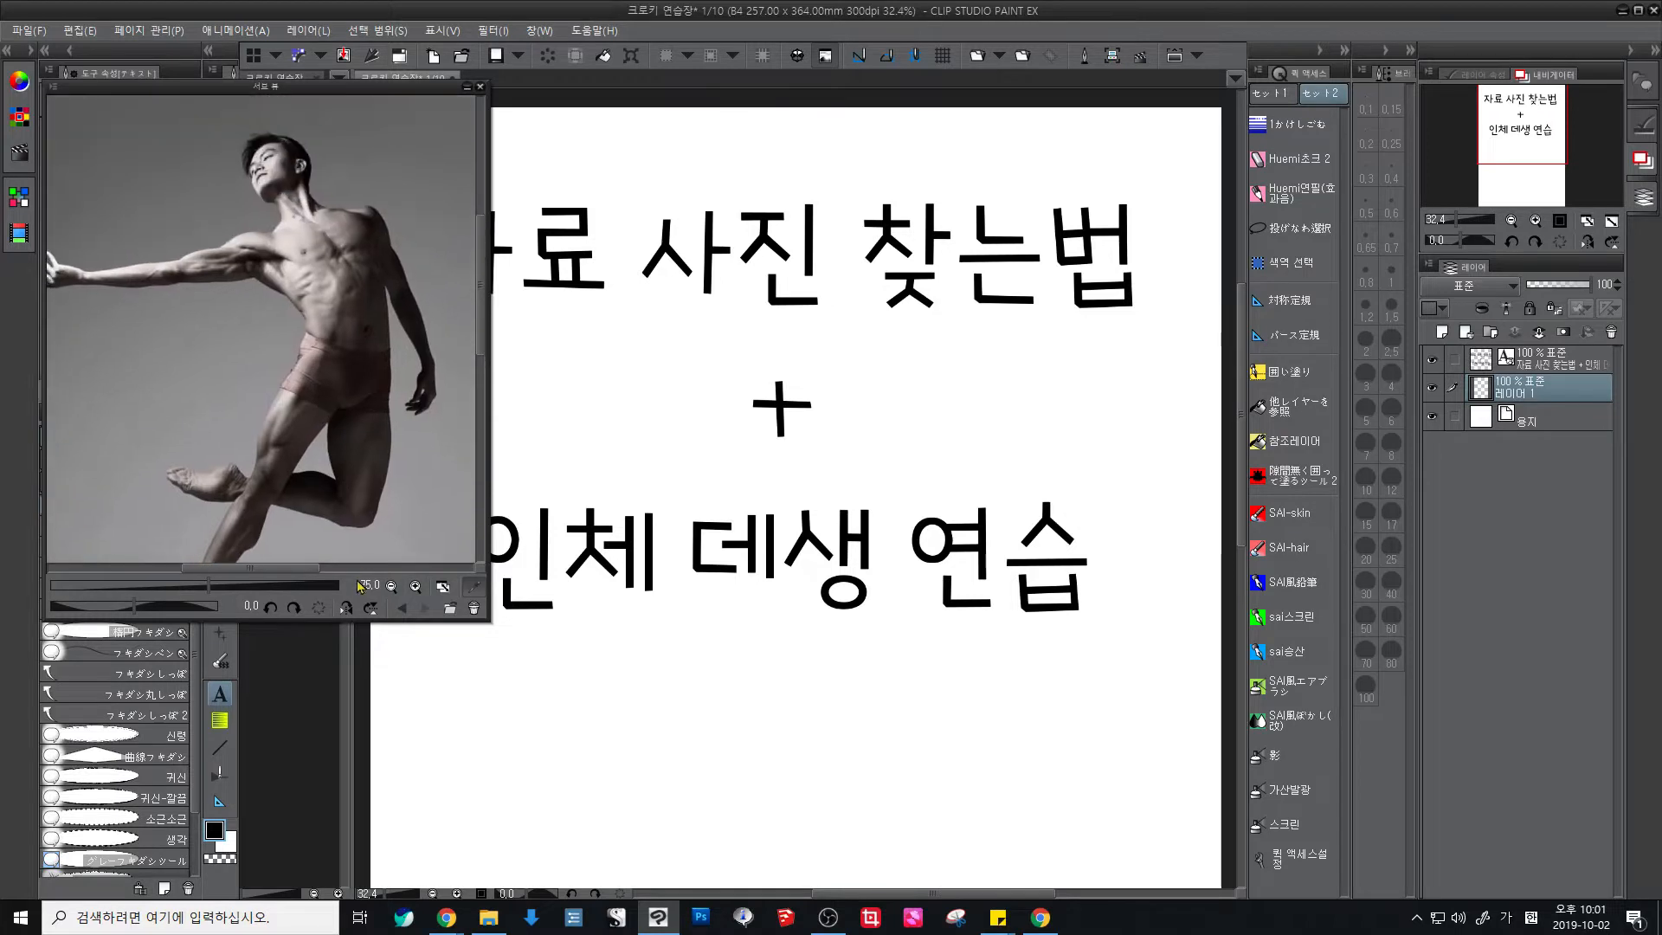
left_click(392, 586)
left_click_drag(368, 482, 347, 425)
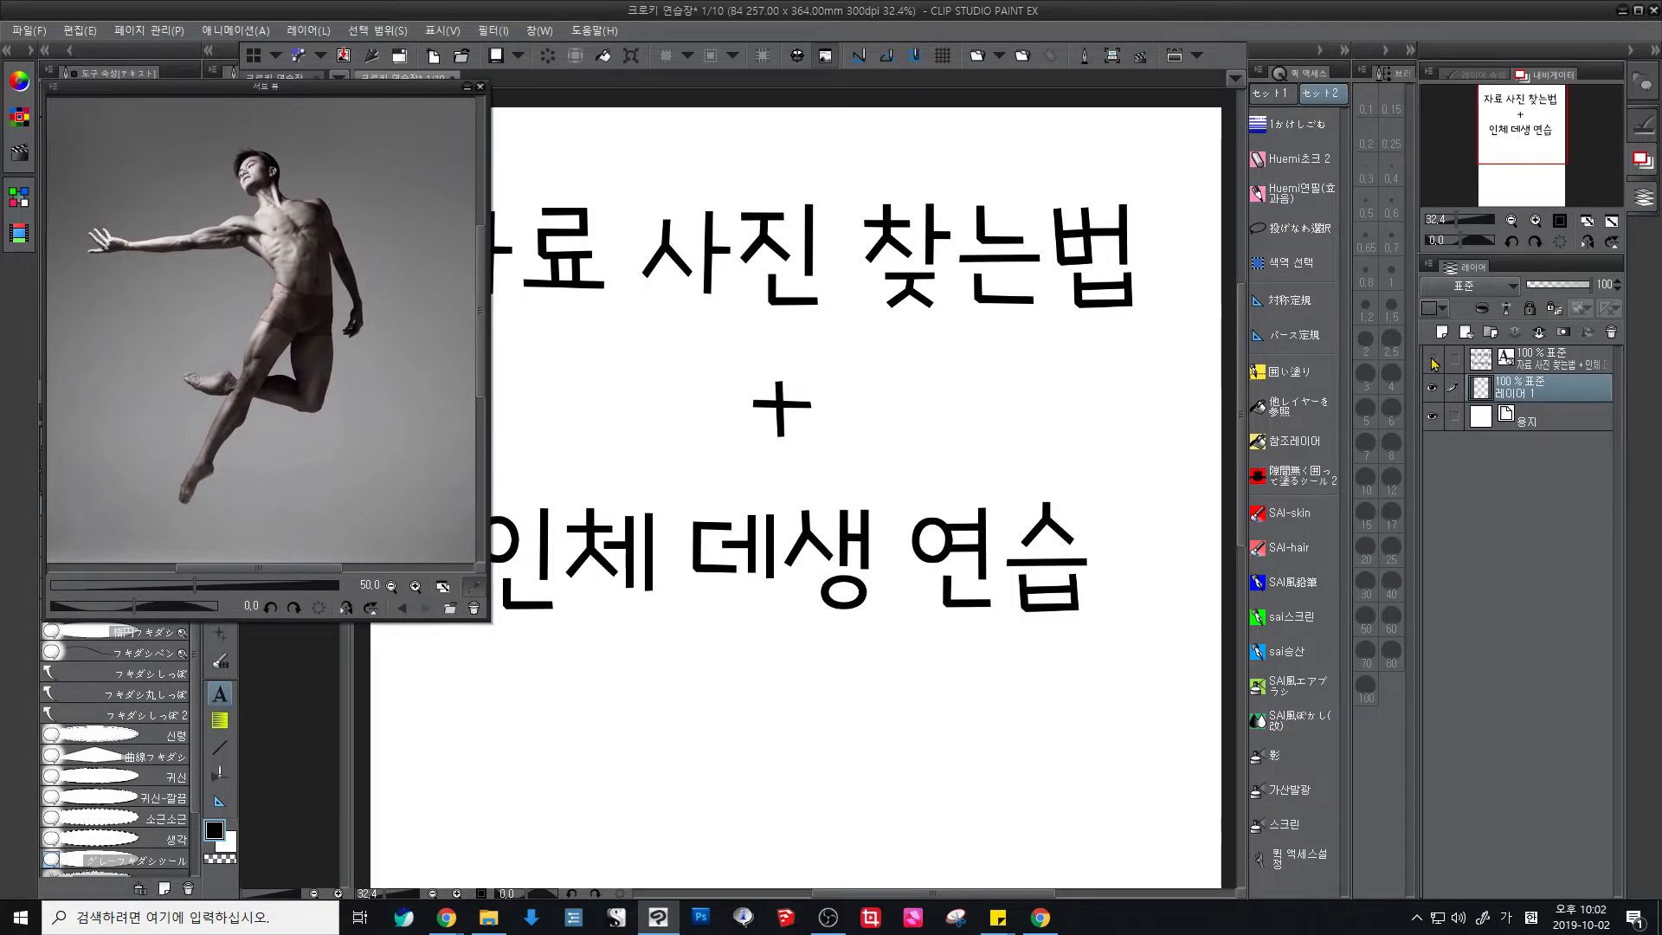
Step: Delete the title text layer from the page
left_click(1431, 359)
left_click(1566, 370)
left_click(1611, 333)
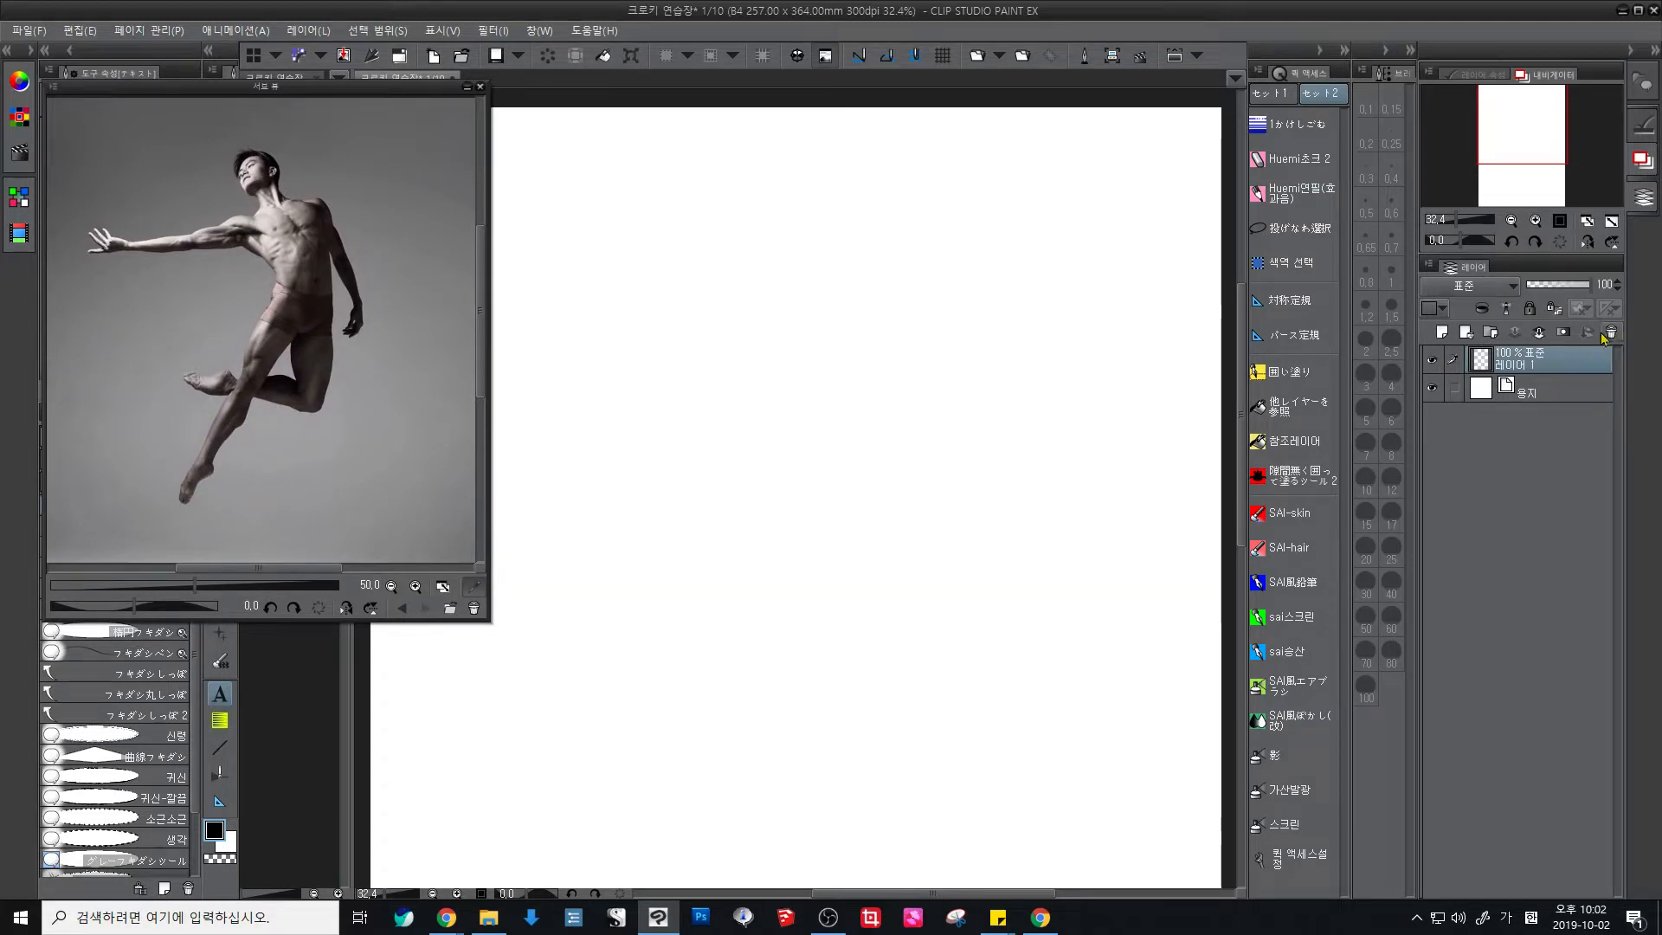
Step: Hide all palettes to enlarge the canvas area and bring back only the Sub View with the reference photo
left_click_drag(710, 358, 690, 359)
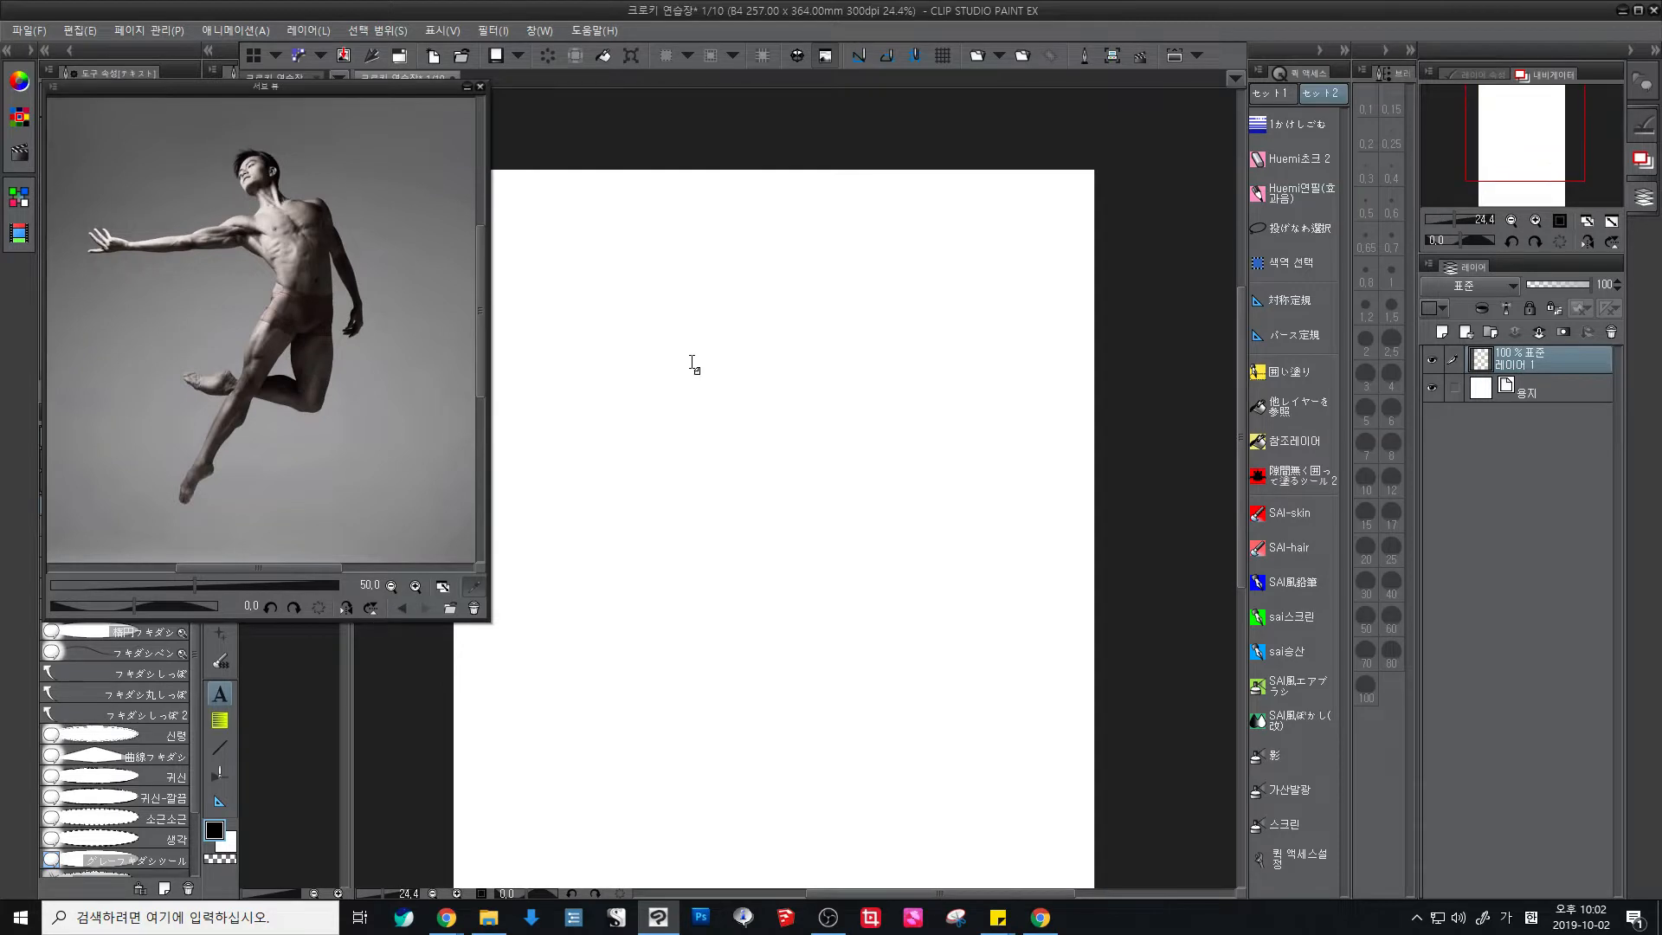
key("Tab")
left_click_drag(793, 402, 790, 396)
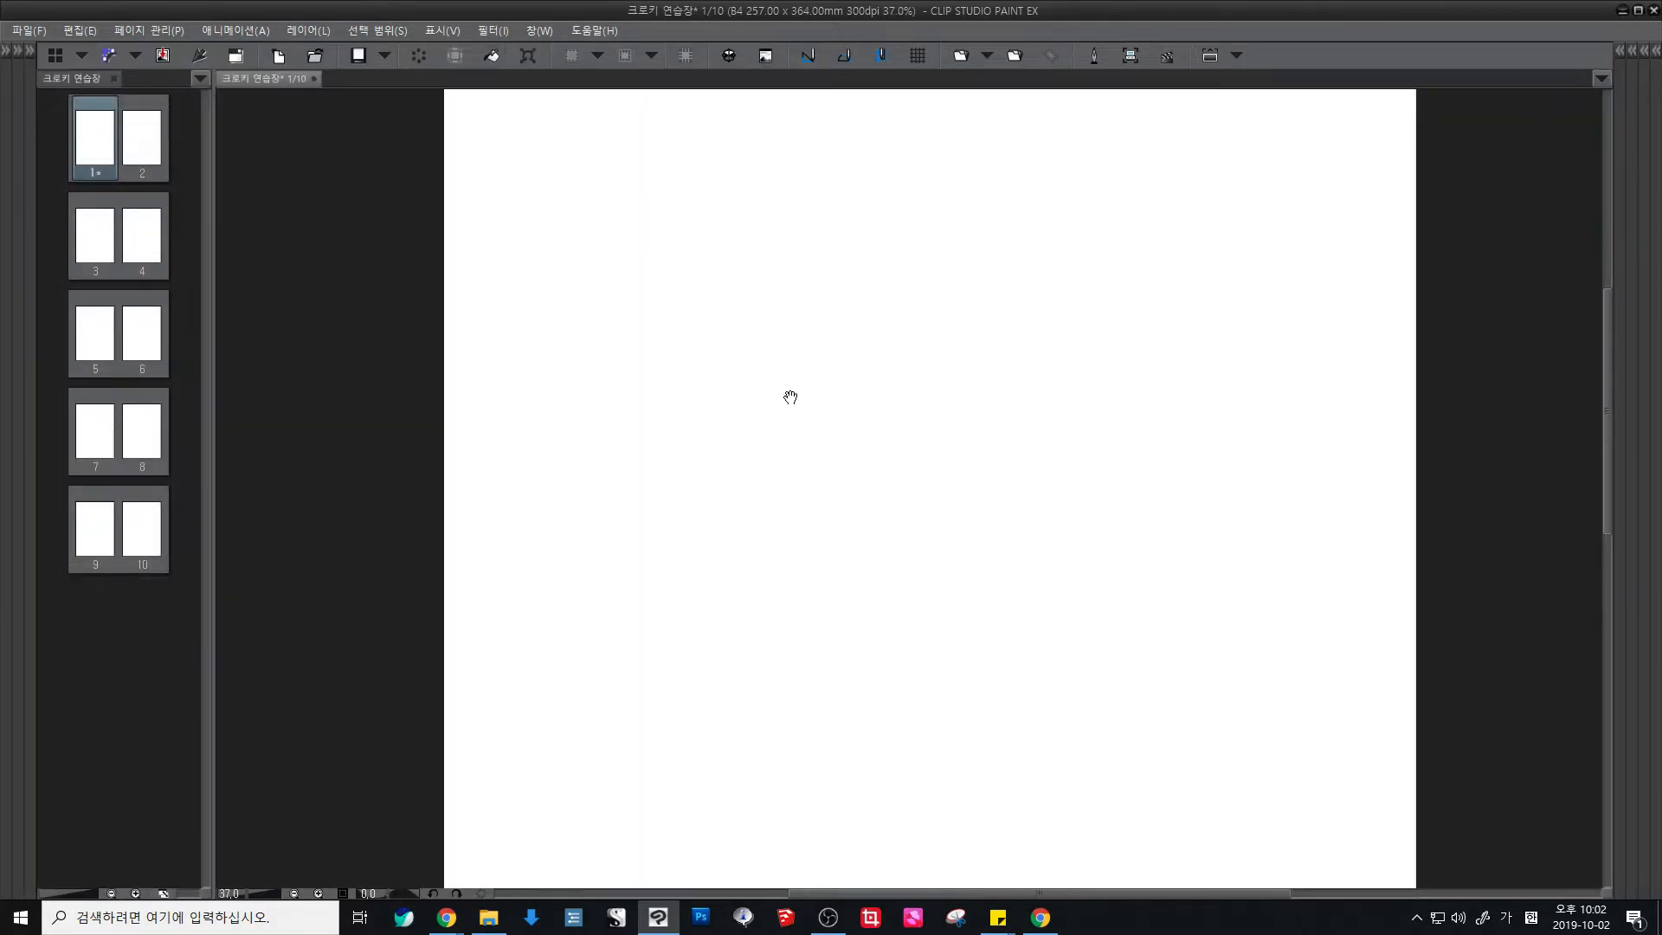
left_click_drag(889, 430, 1013, 424)
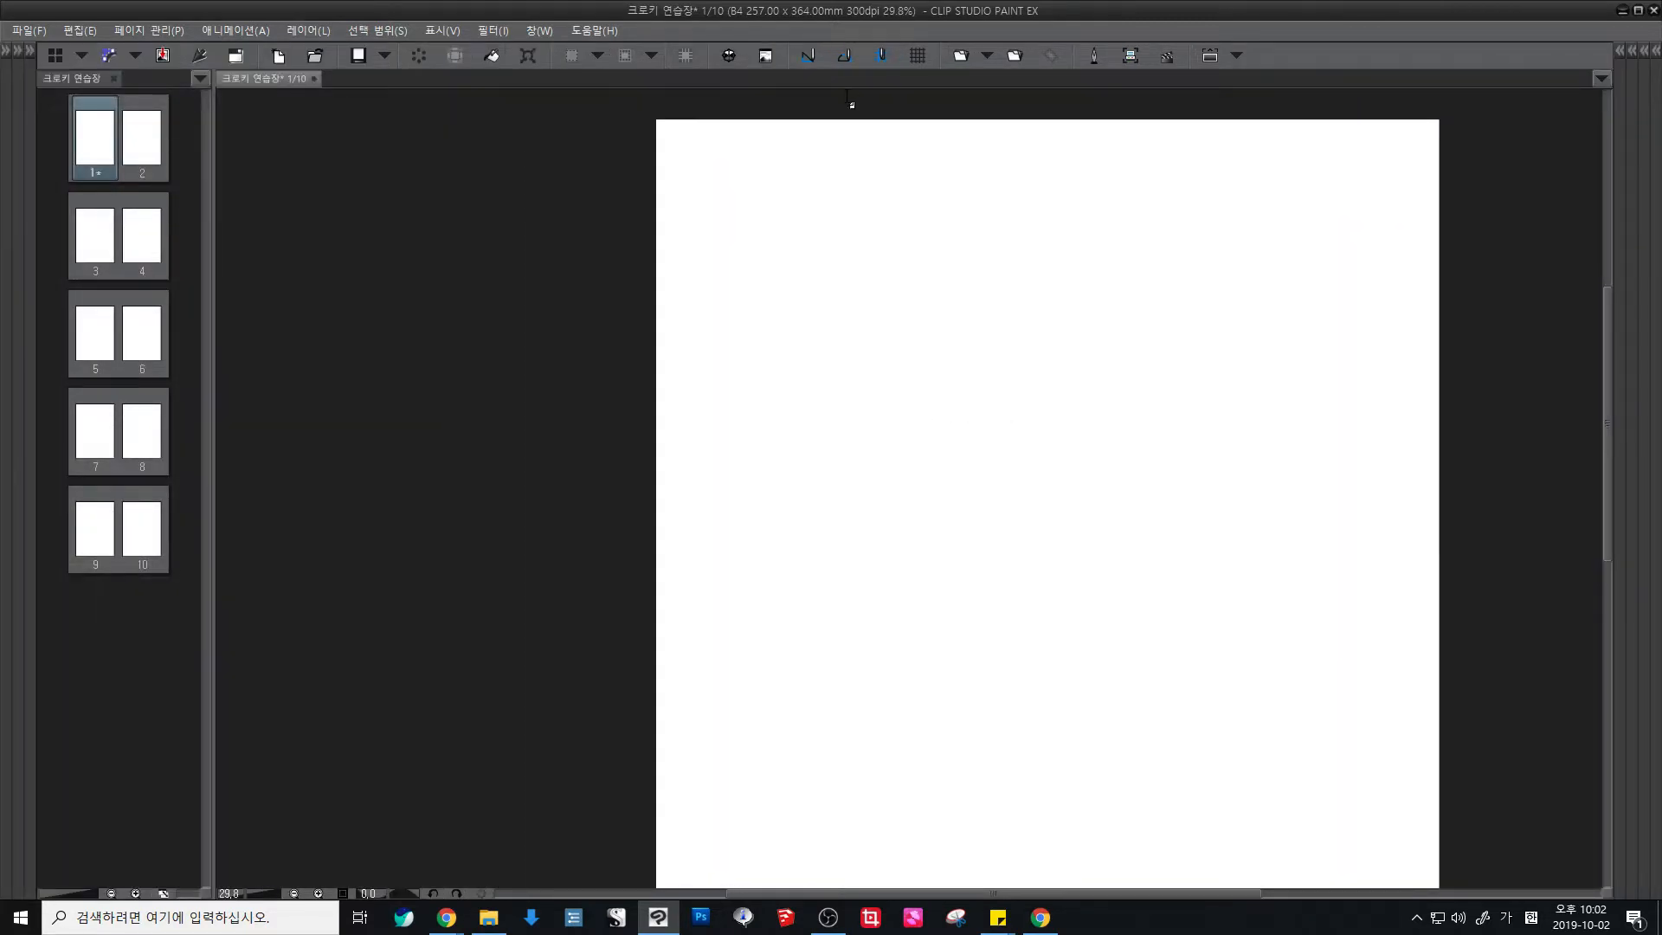
left_click(766, 56)
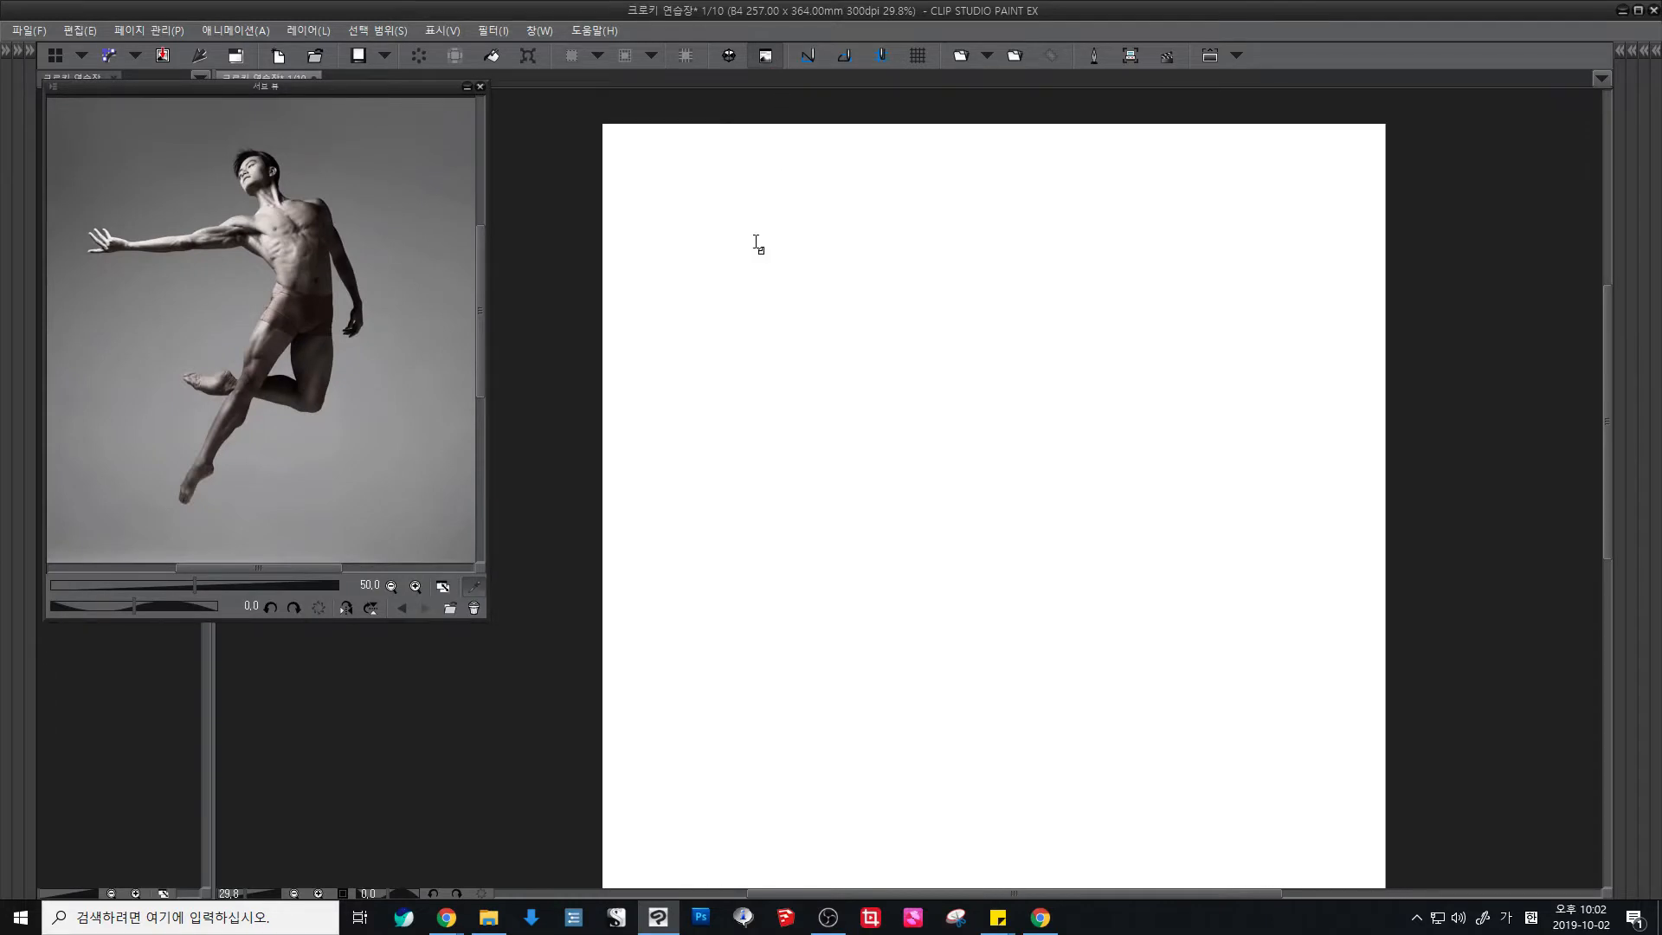
Step: Show all palettes again, hide them once more and redisplay the Sub View
key("Tab")
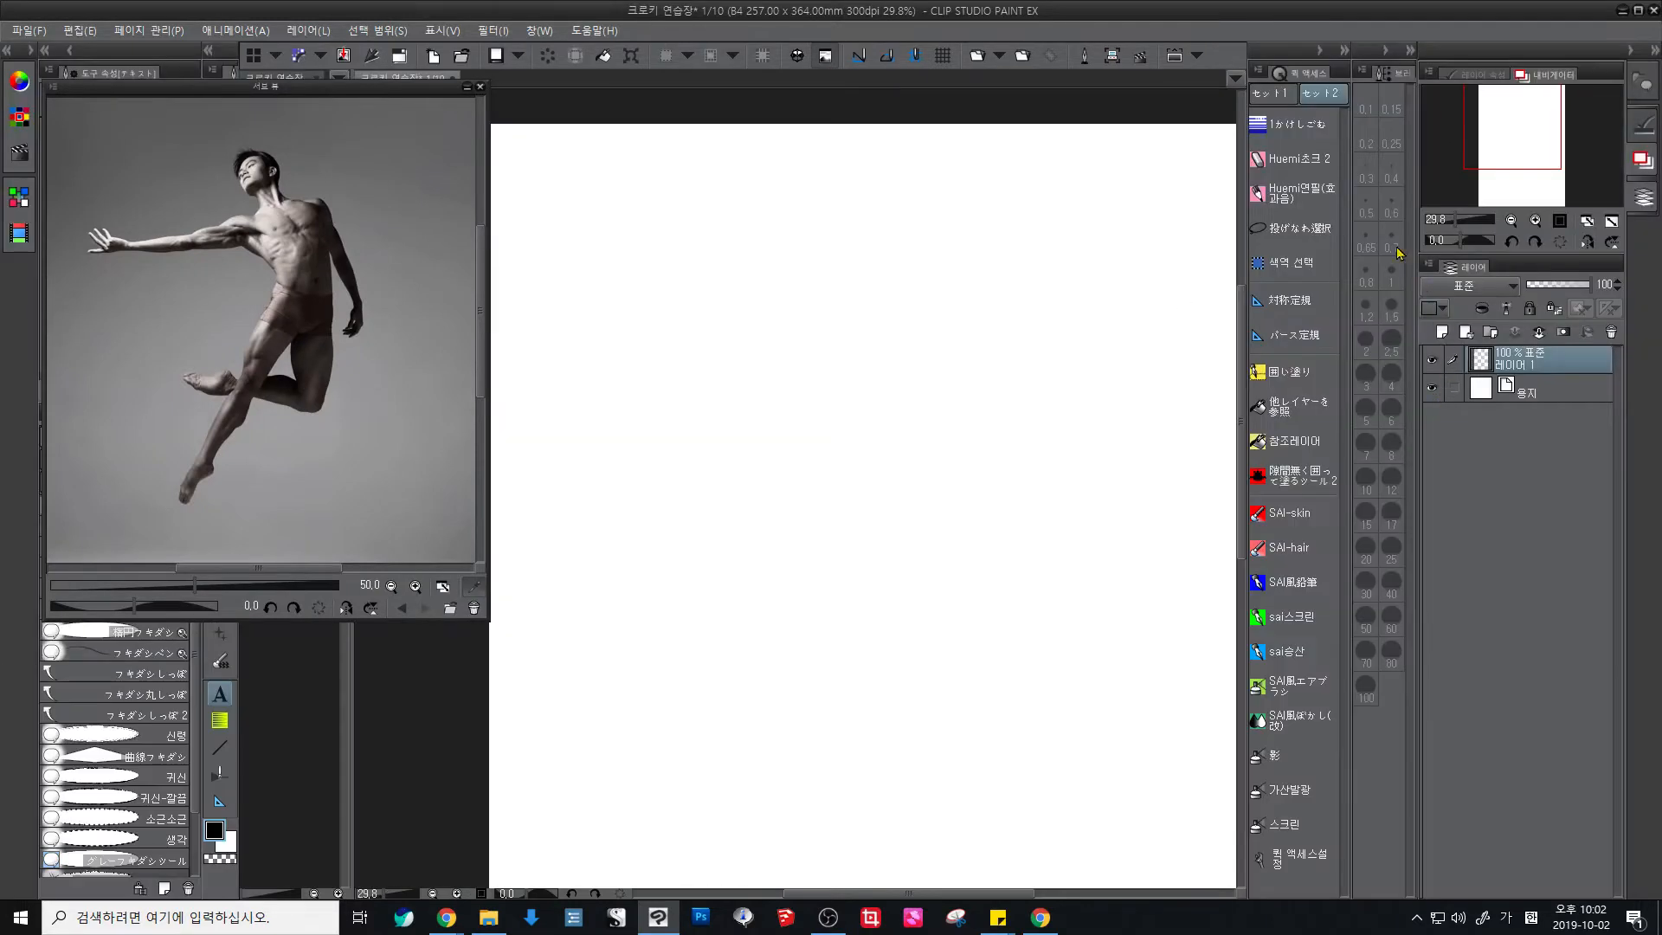
key("Tab")
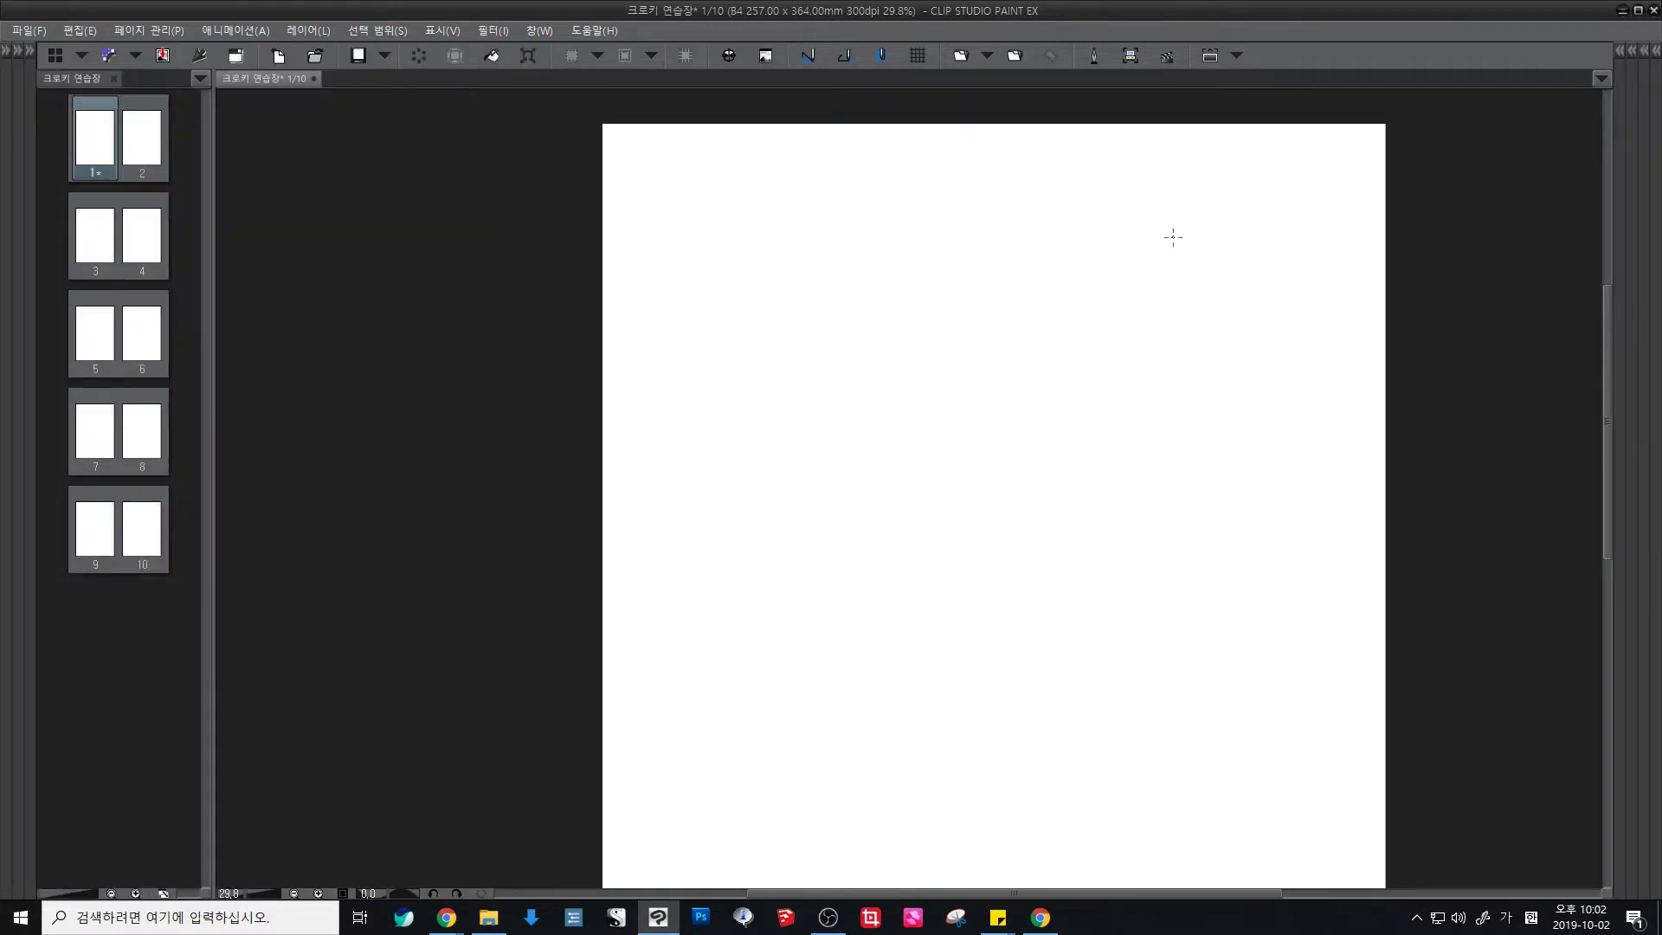
left_click(766, 55)
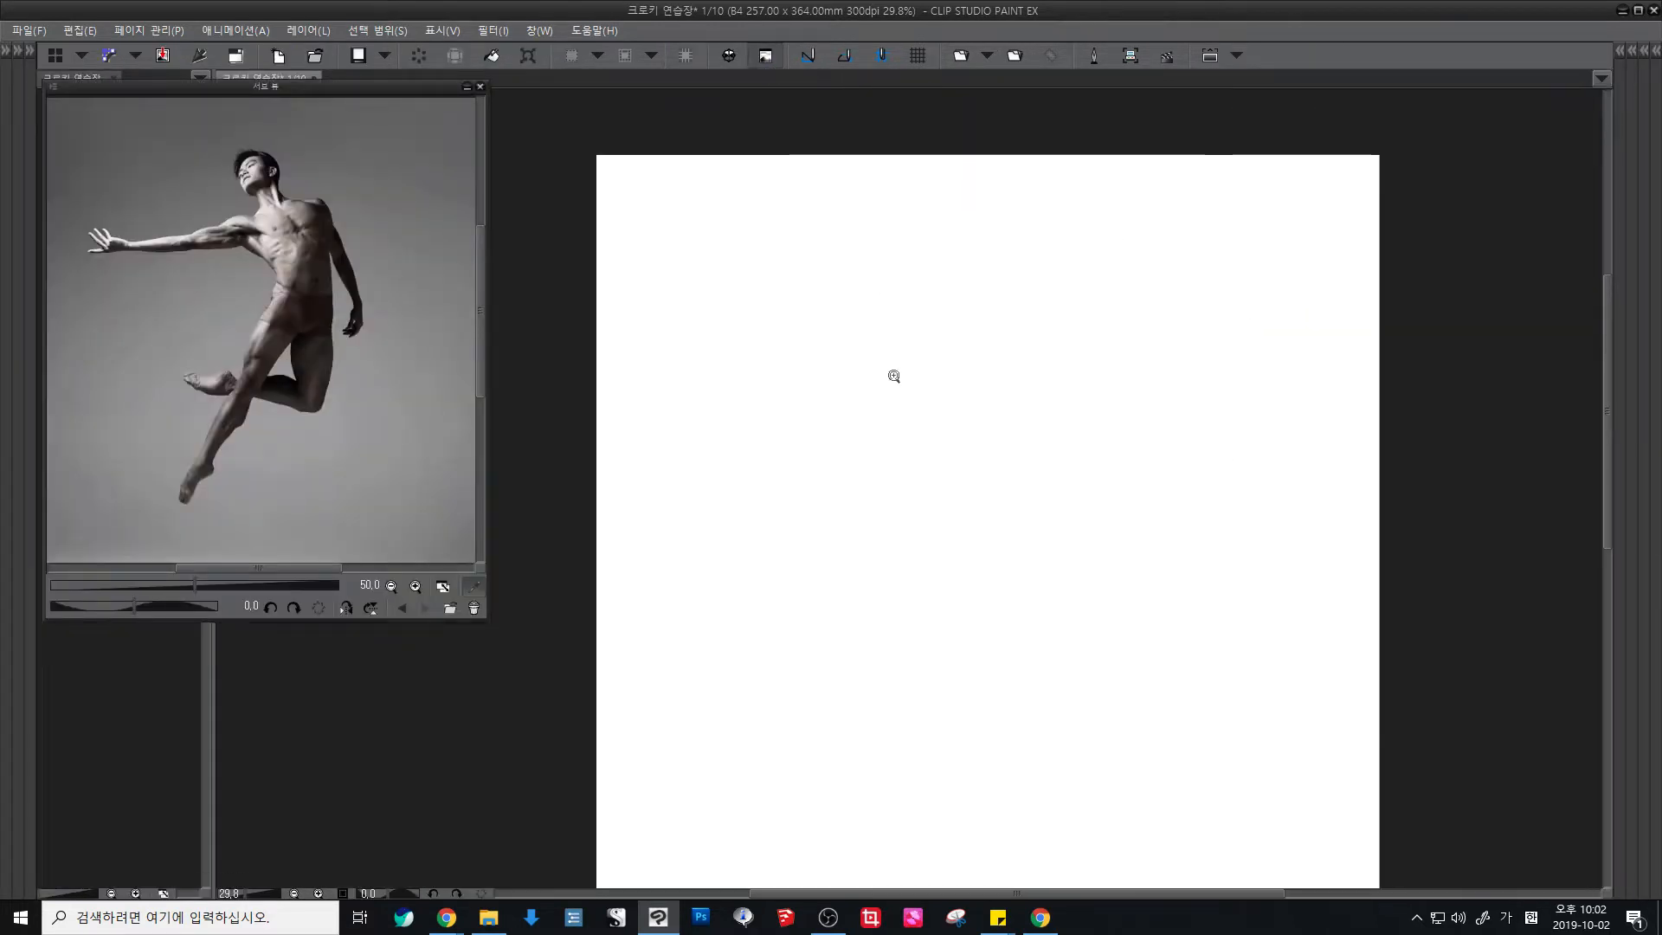
Step: Sketch guidelines for the outstretched arm, spine and extended leg on the page, with an oval head and a slanted shoulder line
scroll(894, 371, "down", 1)
scroll(1004, 364, "down", 3)
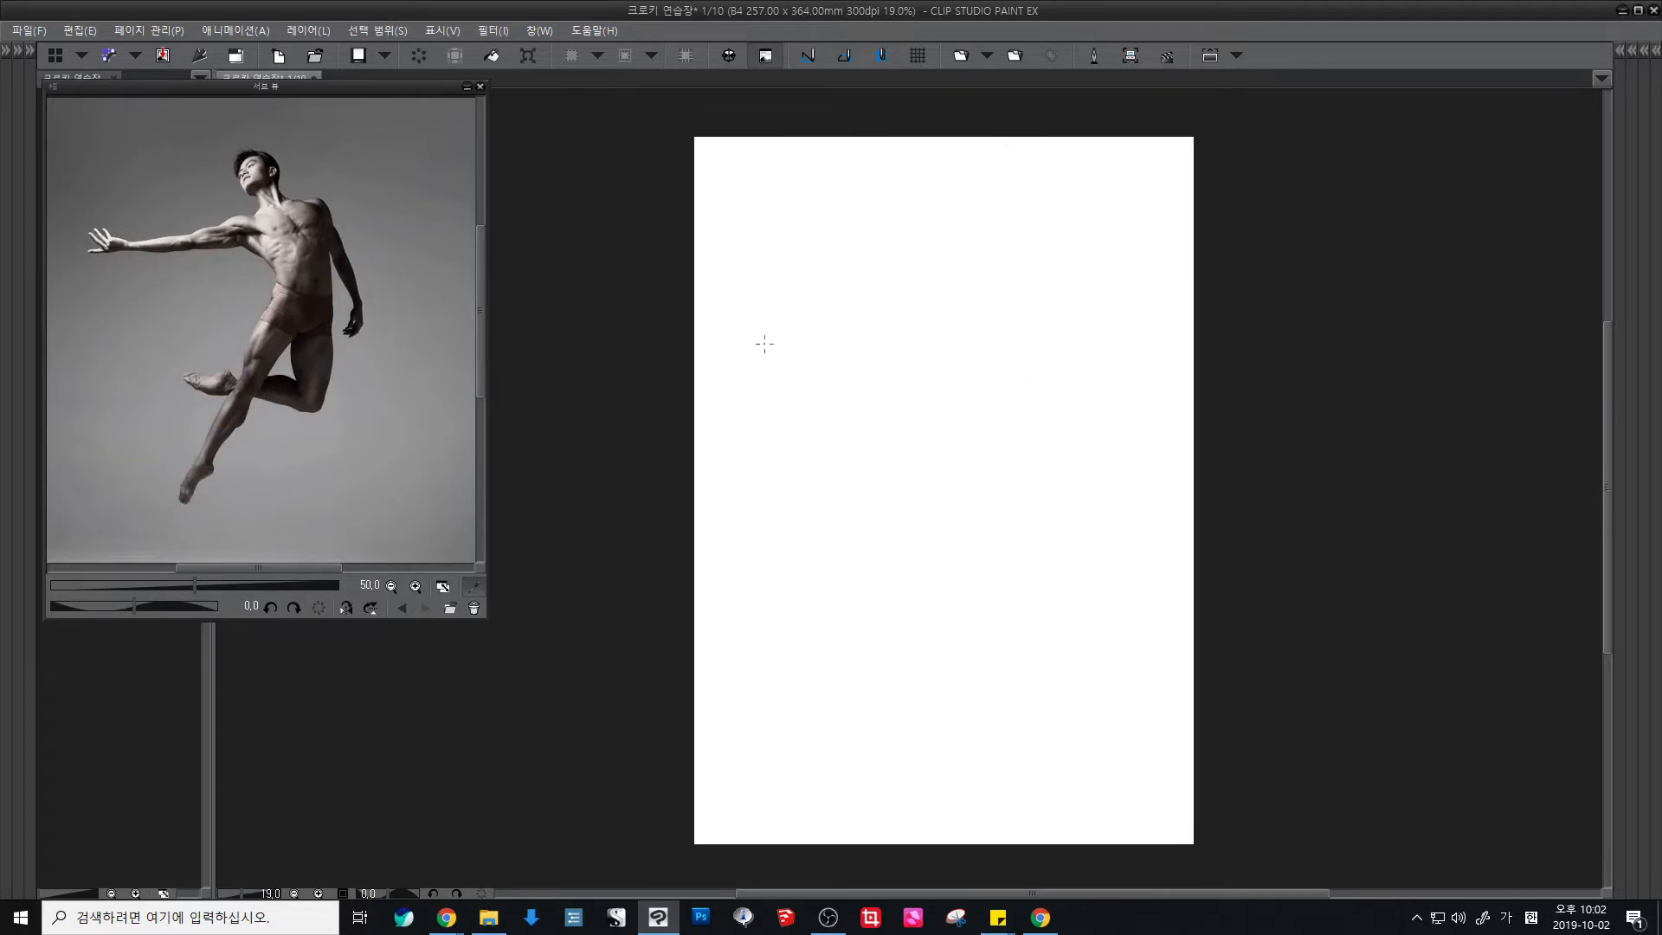
left_click_drag(761, 344, 1090, 324)
left_click_drag(763, 342, 1130, 325)
left_click_drag(817, 344, 1129, 330)
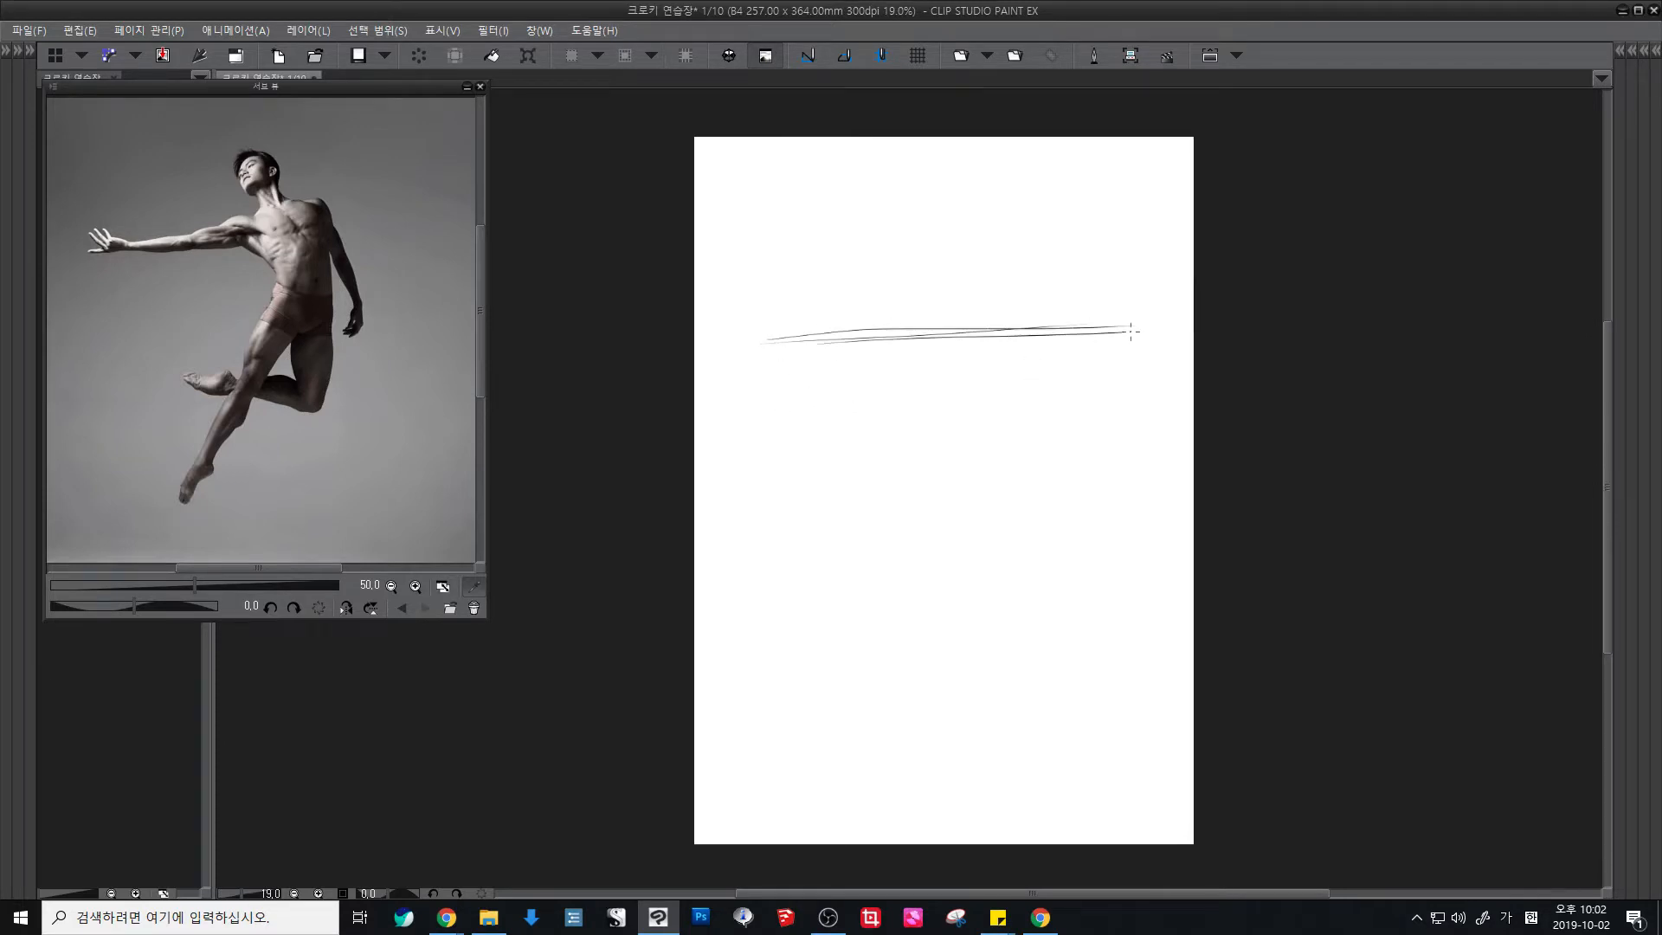
mouse_move(943, 243)
left_mouse_down()
mouse_move(1024, 446)
mouse_move(998, 433)
mouse_move(927, 618)
left_mouse_up()
left_click_drag(1013, 374, 878, 717)
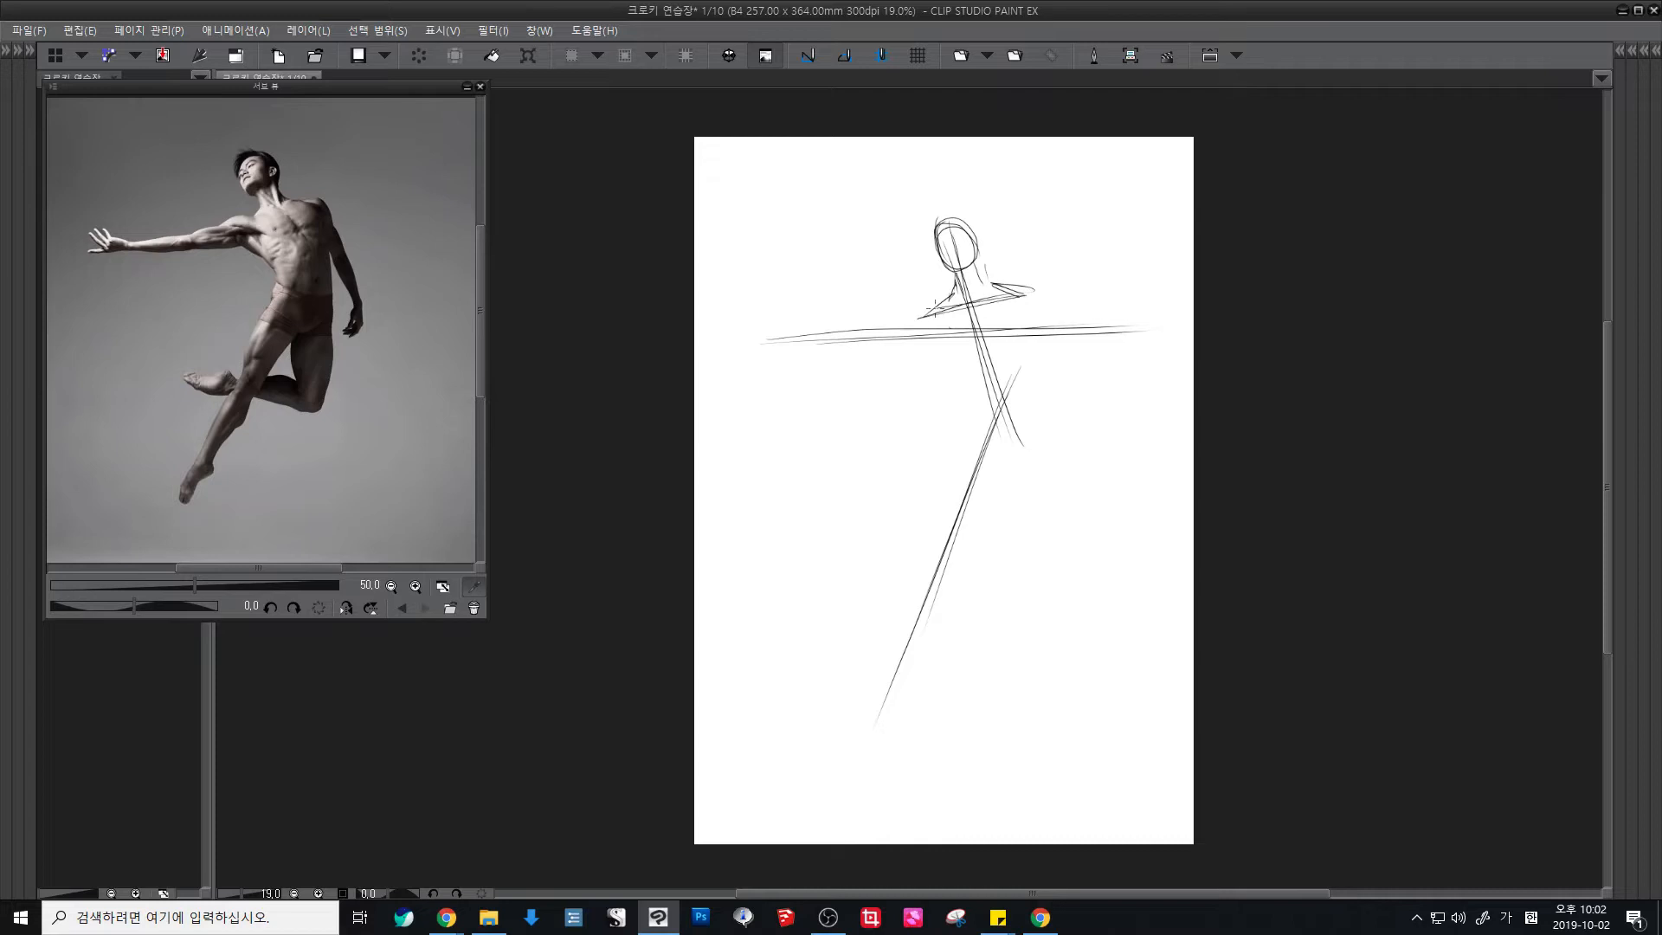
Step: Block in the torso and pelvis, then sketch the outstretched arm and the lowered arm with their hands
left_click_drag(922, 310, 803, 334)
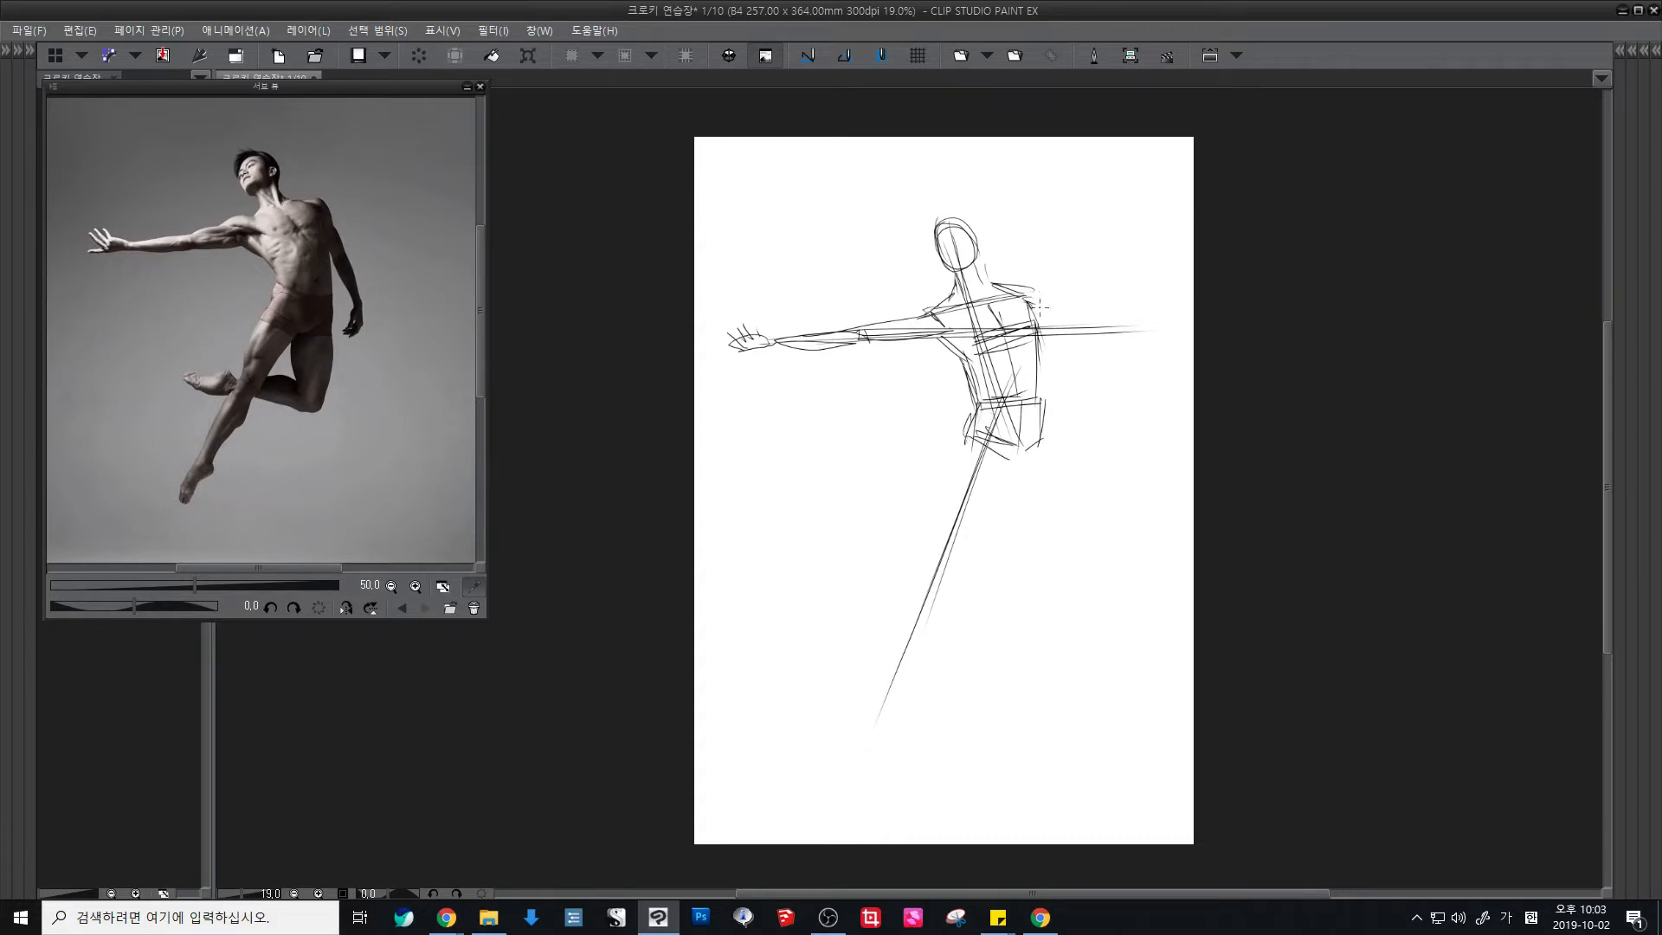
left_click_drag(1056, 342, 1066, 377)
mouse_move(1046, 334)
left_mouse_down()
mouse_move(1052, 382)
mouse_move(1042, 371)
mouse_move(1065, 369)
mouse_move(1081, 441)
left_mouse_up()
mouse_move(1054, 385)
left_mouse_down()
mouse_move(1080, 449)
mouse_move(1084, 426)
mouse_move(1050, 446)
mouse_move(1087, 444)
mouse_move(1085, 483)
left_mouse_up()
mouse_move(1076, 474)
left_mouse_down()
mouse_move(1081, 488)
mouse_move(1035, 453)
left_mouse_up()
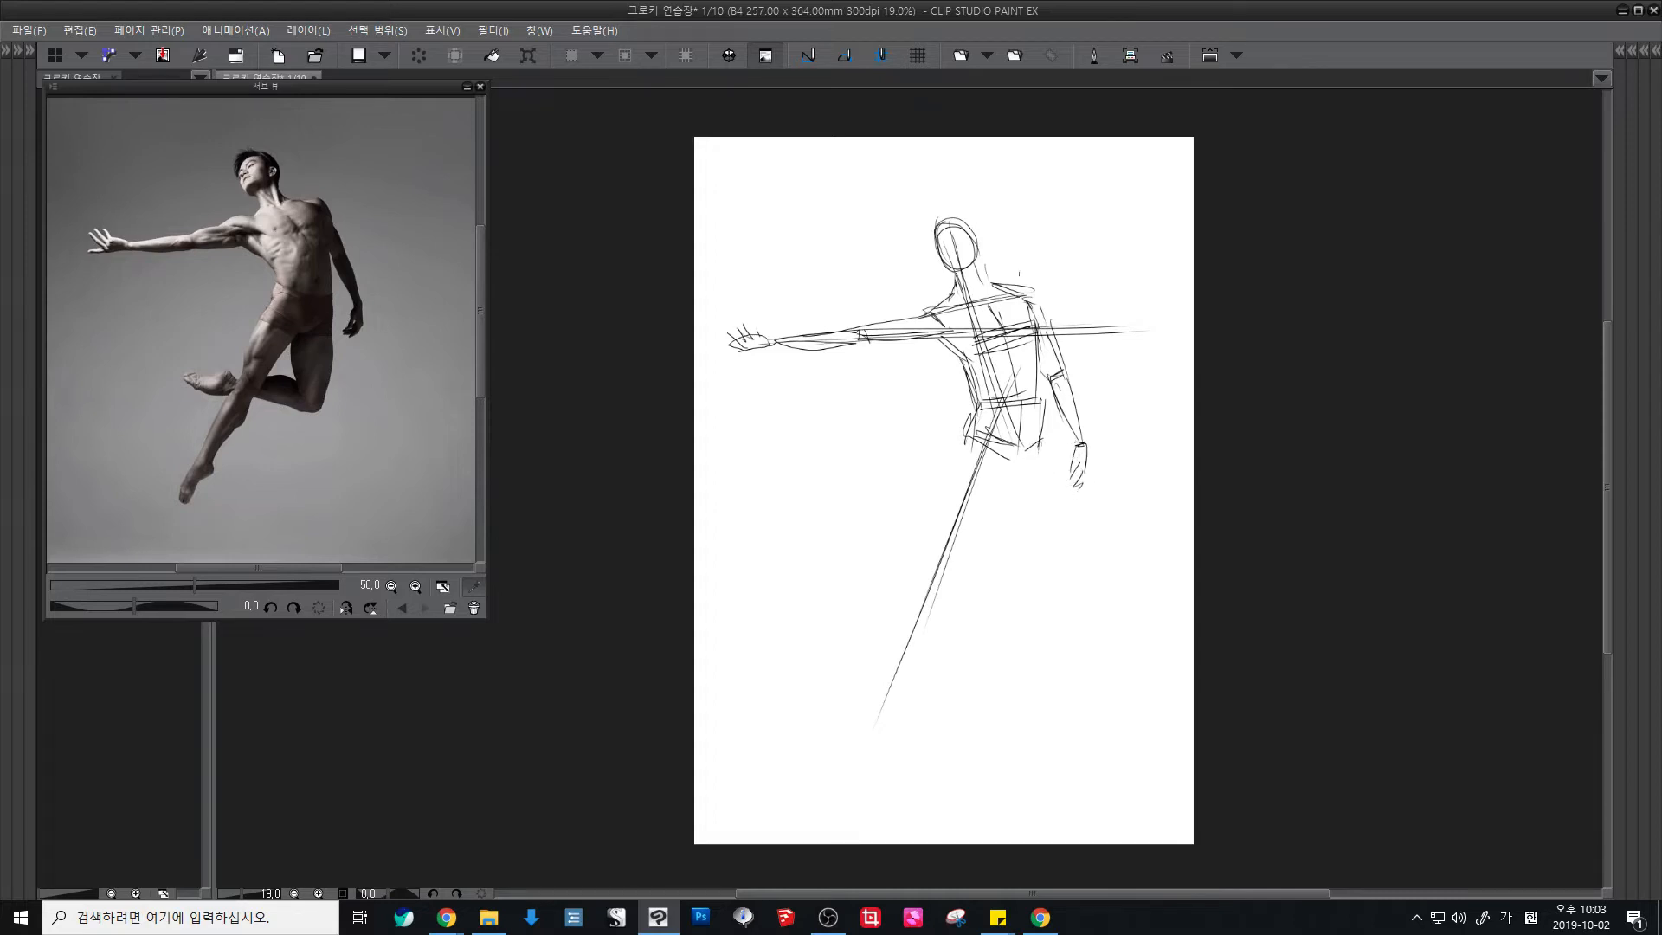
Step: Draw a vertical guide down from the shoulder and sketch the bent leg's thigh, knee, lower leg and foot
left_click_drag(1031, 225, 1050, 567)
mouse_move(1038, 445)
left_mouse_down()
mouse_move(1054, 444)
mouse_move(1048, 569)
left_mouse_up()
left_click_drag(1011, 476, 1017, 548)
left_click_drag(1013, 481, 1041, 574)
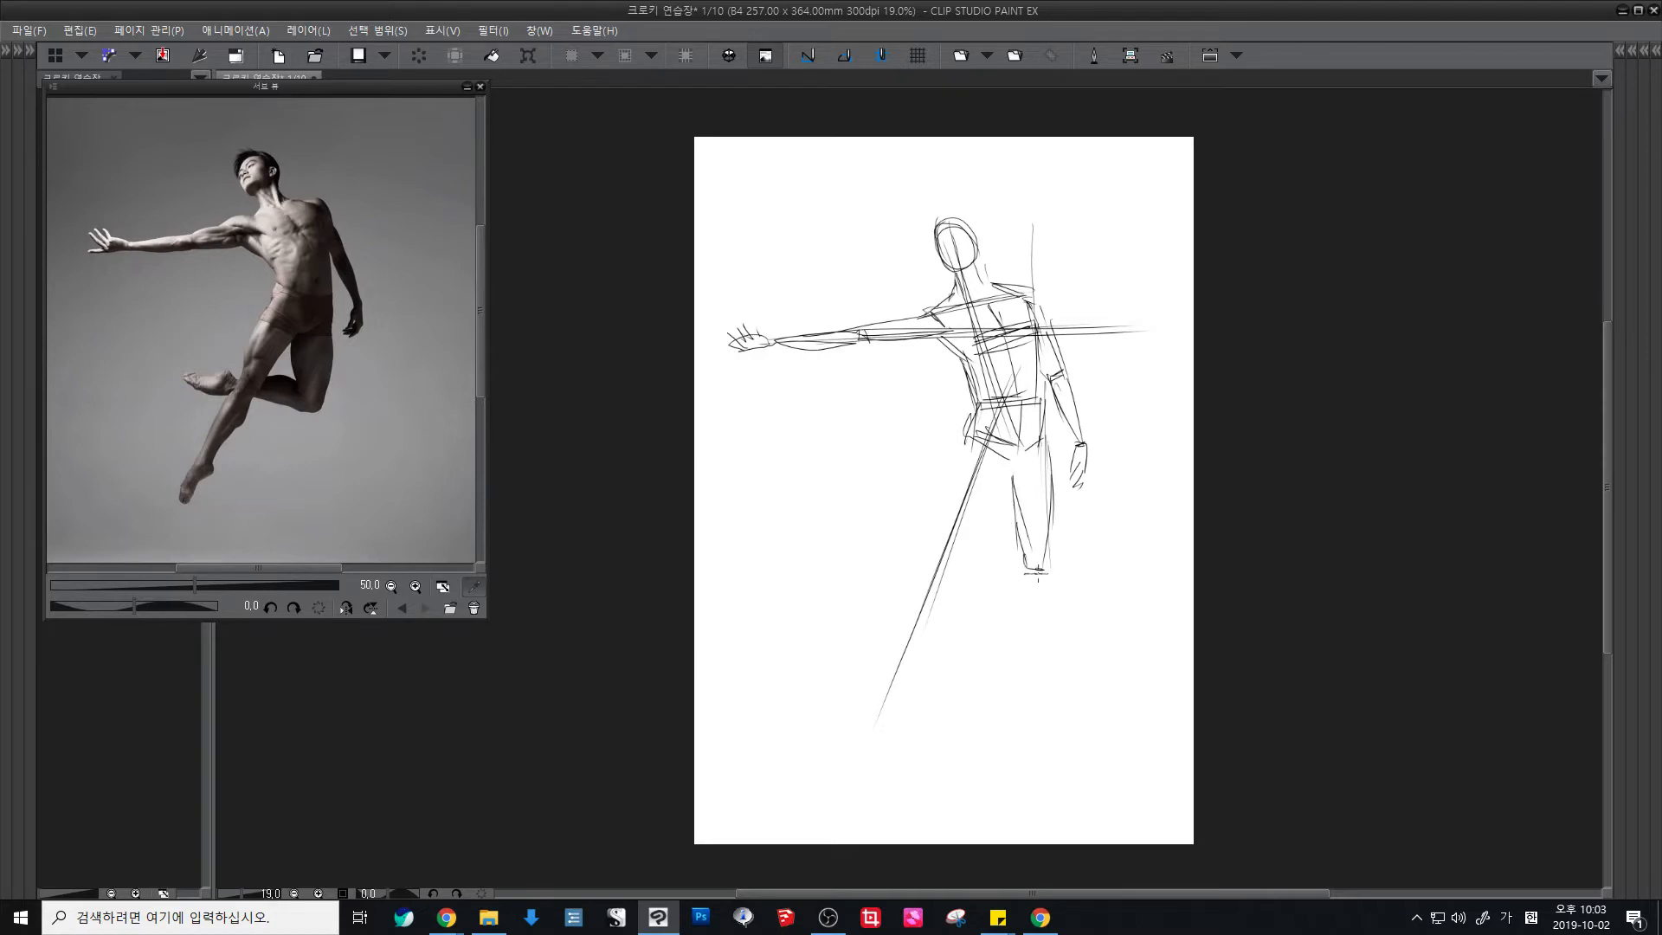
left_click_drag(907, 545, 1043, 573)
mouse_move(917, 546)
left_mouse_down()
mouse_move(880, 504)
mouse_move(1025, 546)
left_mouse_up()
Step: Sketch the extended leg's thigh, round knee, calf and pointed foot along its guideline
left_click_drag(964, 449, 942, 548)
mouse_move(1012, 457)
left_mouse_down()
mouse_move(970, 582)
mouse_move(972, 564)
left_mouse_up()
left_click_drag(976, 554, 962, 572)
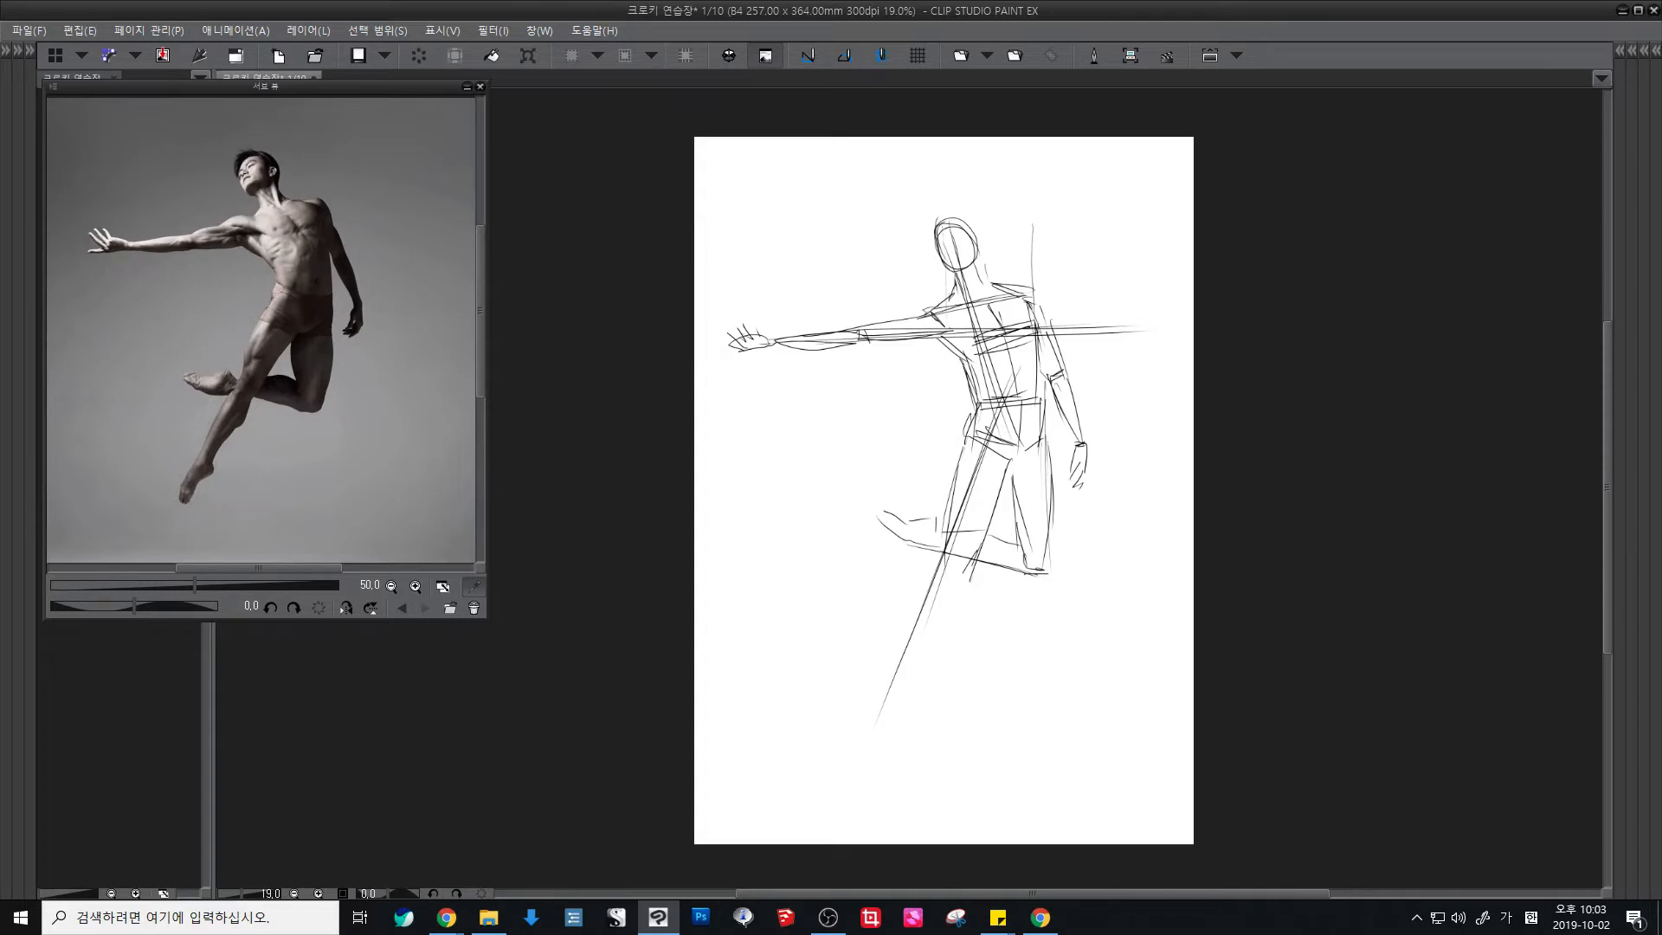
mouse_move(1003, 487)
left_mouse_down()
mouse_move(968, 575)
mouse_move(924, 599)
mouse_move(904, 683)
left_mouse_up()
left_click_drag(963, 580, 919, 689)
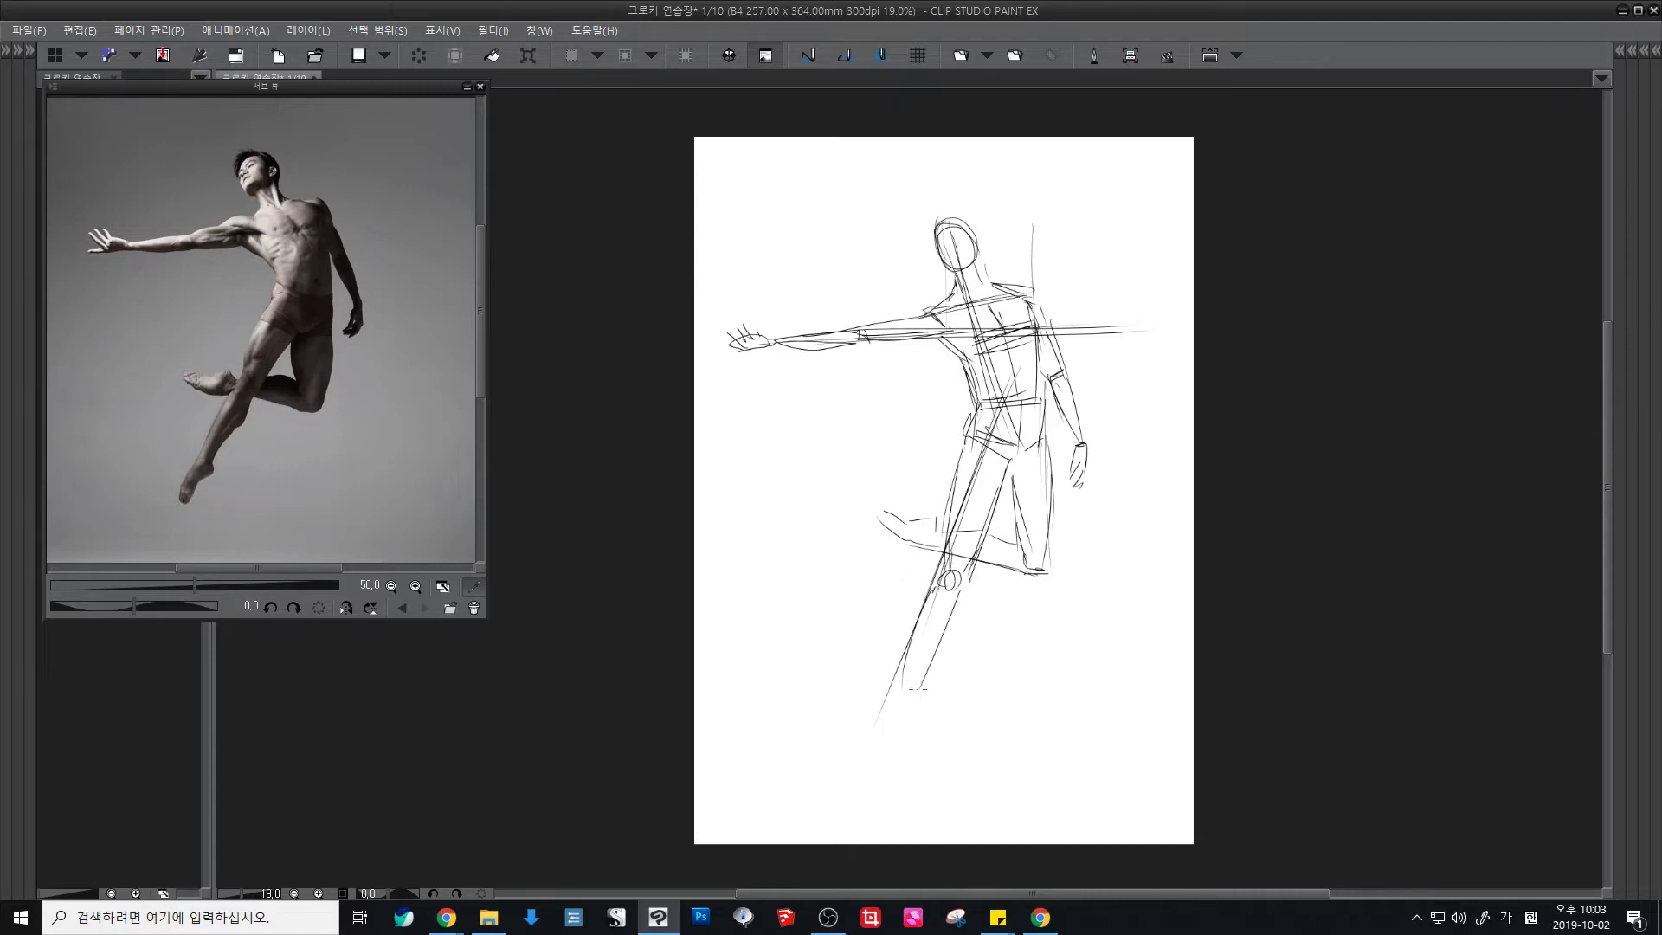
left_click_drag(922, 630, 903, 692)
mouse_move(906, 688)
left_mouse_down()
mouse_move(881, 760)
mouse_move(933, 717)
mouse_move(921, 699)
mouse_move(931, 714)
mouse_move(881, 751)
left_mouse_up()
Step: Lasso the extended leg, transform it with a slight clockwise rotation and shift, deselect it, and reselect the Huemi초크 2 brush
scroll(972, 616, "down", 1)
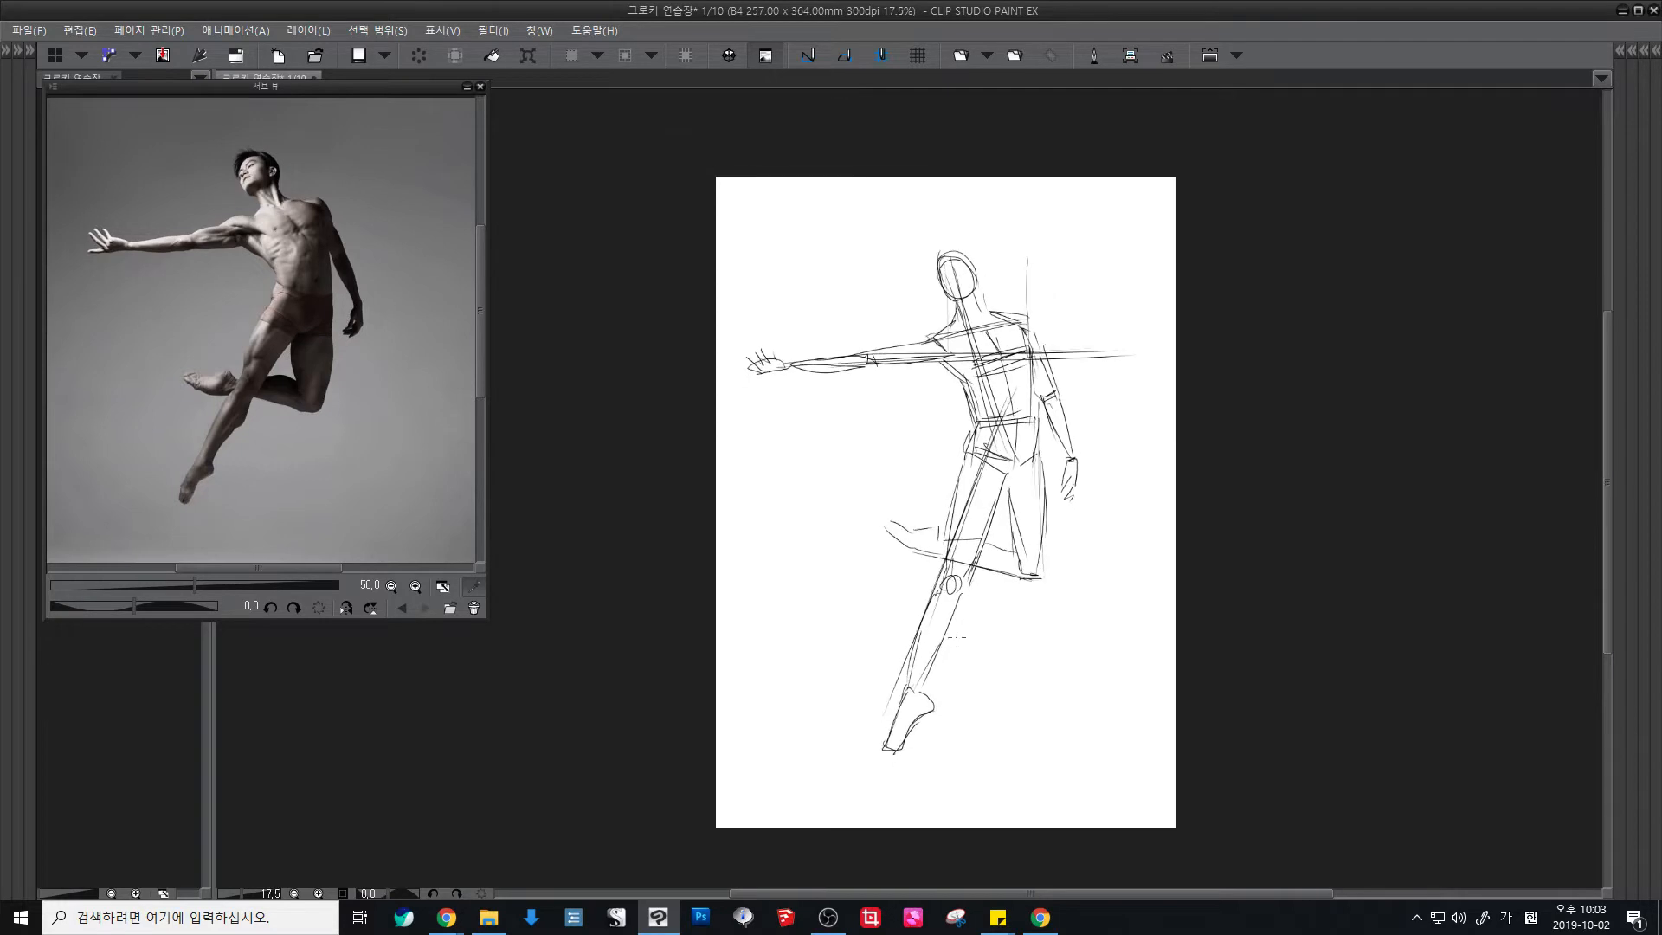
key("Tab")
left_click(1294, 228)
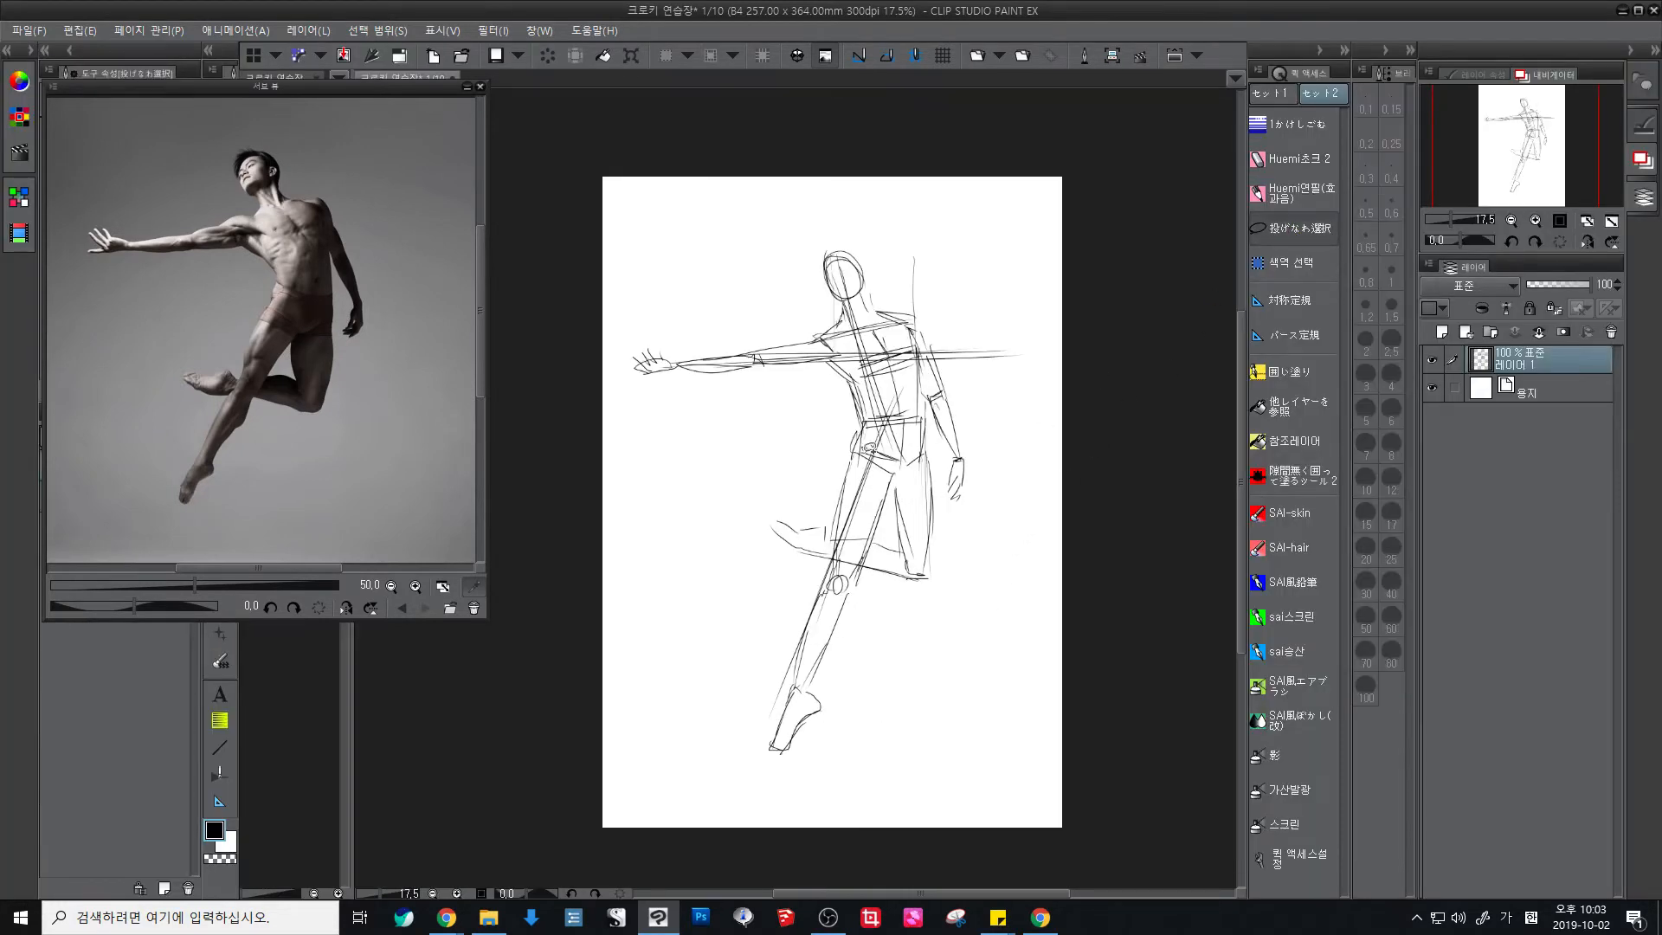
mouse_move(863, 599)
left_mouse_down()
mouse_move(755, 754)
mouse_move(814, 582)
mouse_move(899, 472)
left_mouse_up()
key("ctrl+t")
mouse_move(957, 585)
left_mouse_down()
mouse_move(957, 602)
mouse_move(877, 594)
left_mouse_up()
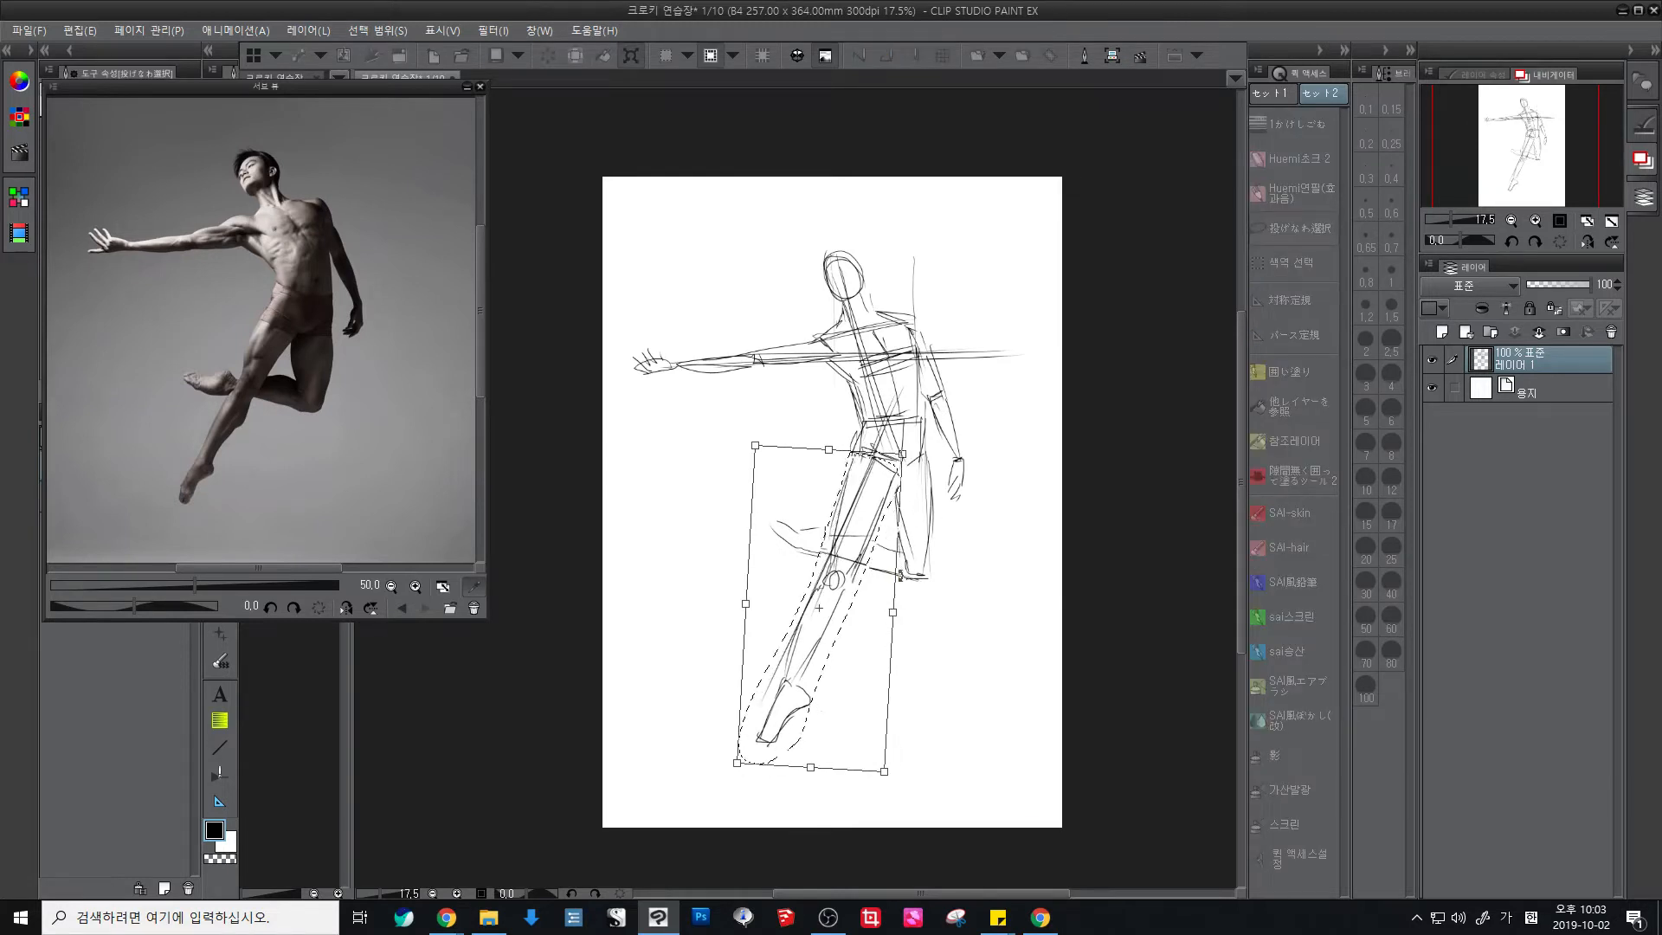
key("asciicircum")
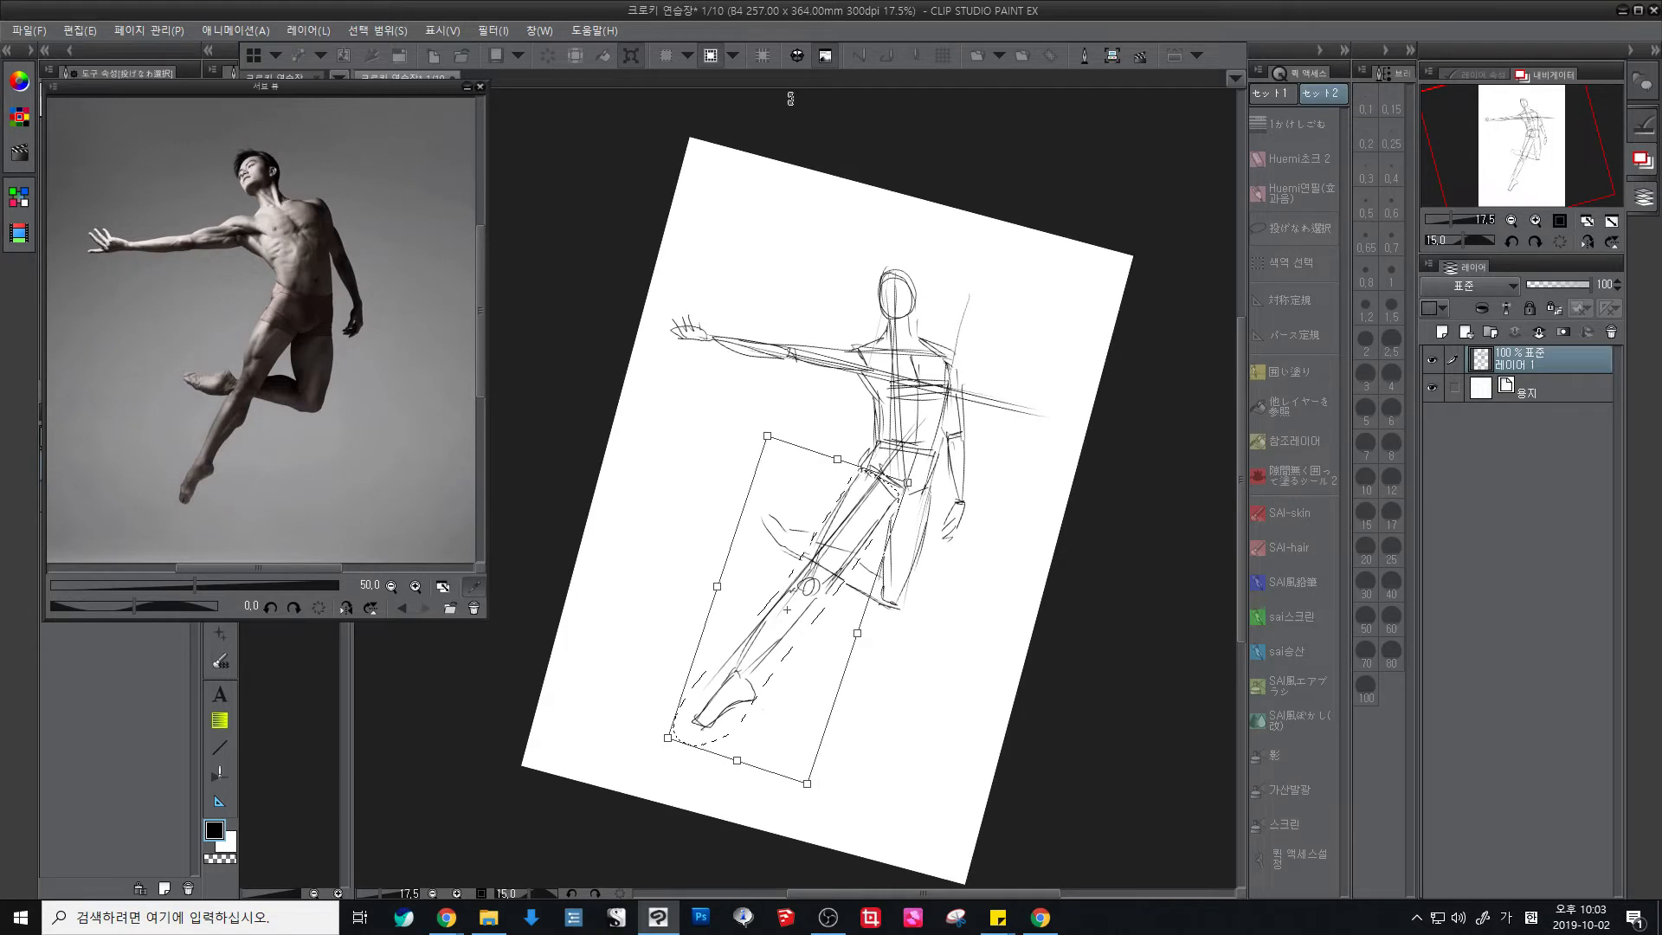
key("Return")
left_click(796, 56)
key("ctrl+d")
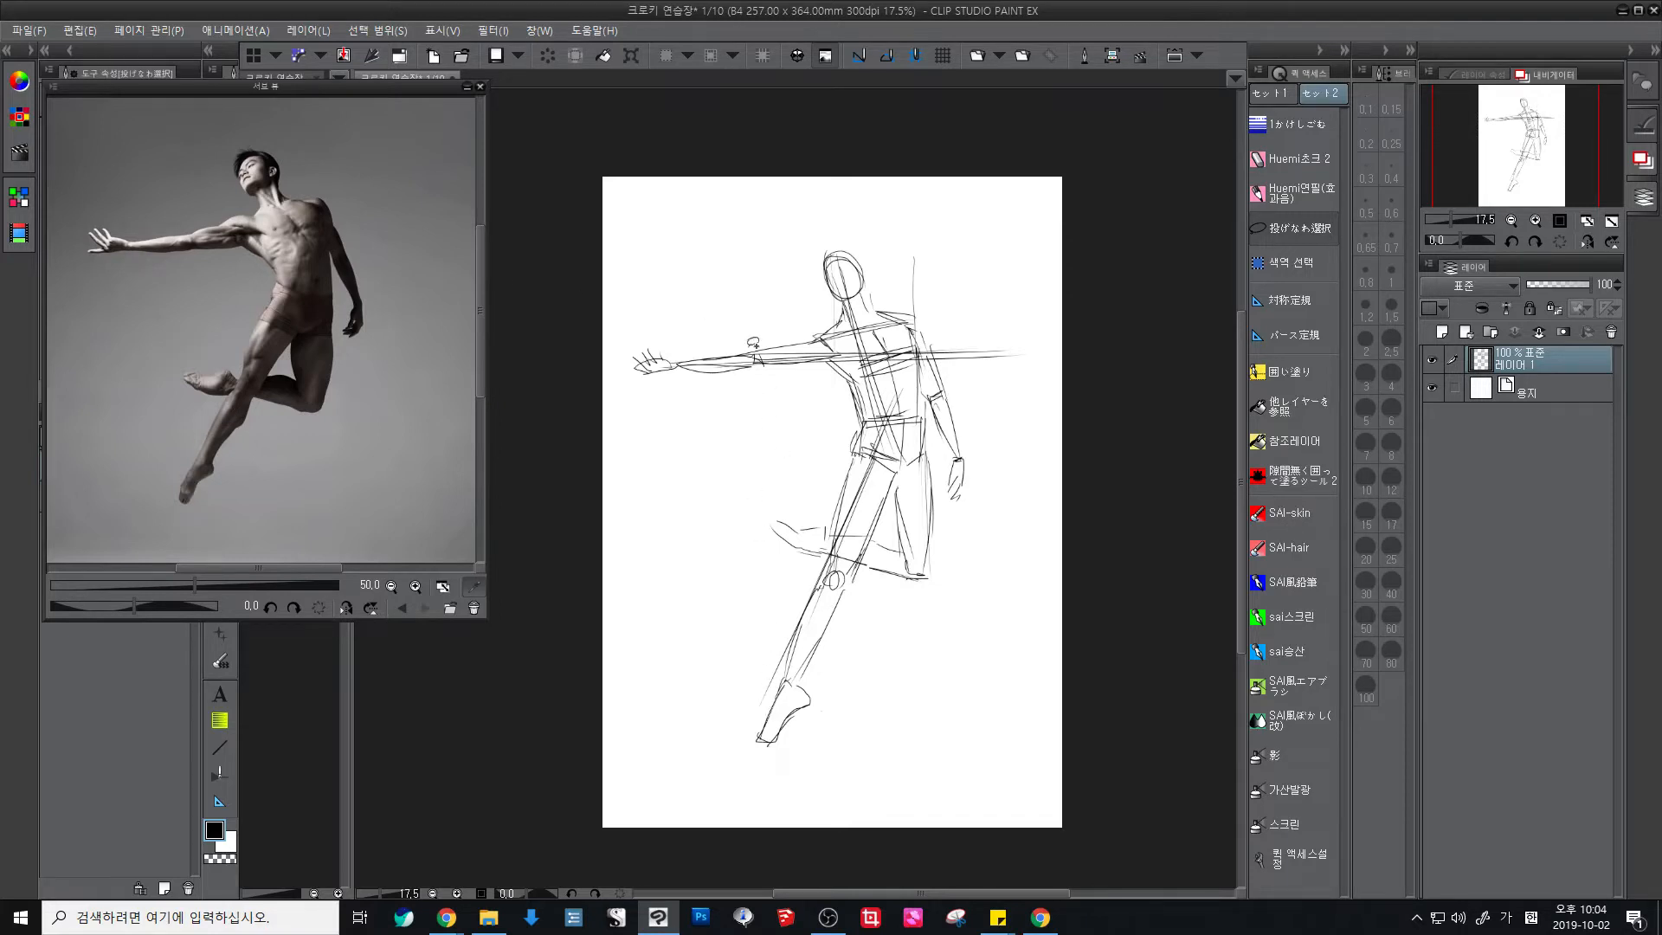
left_click(1293, 160)
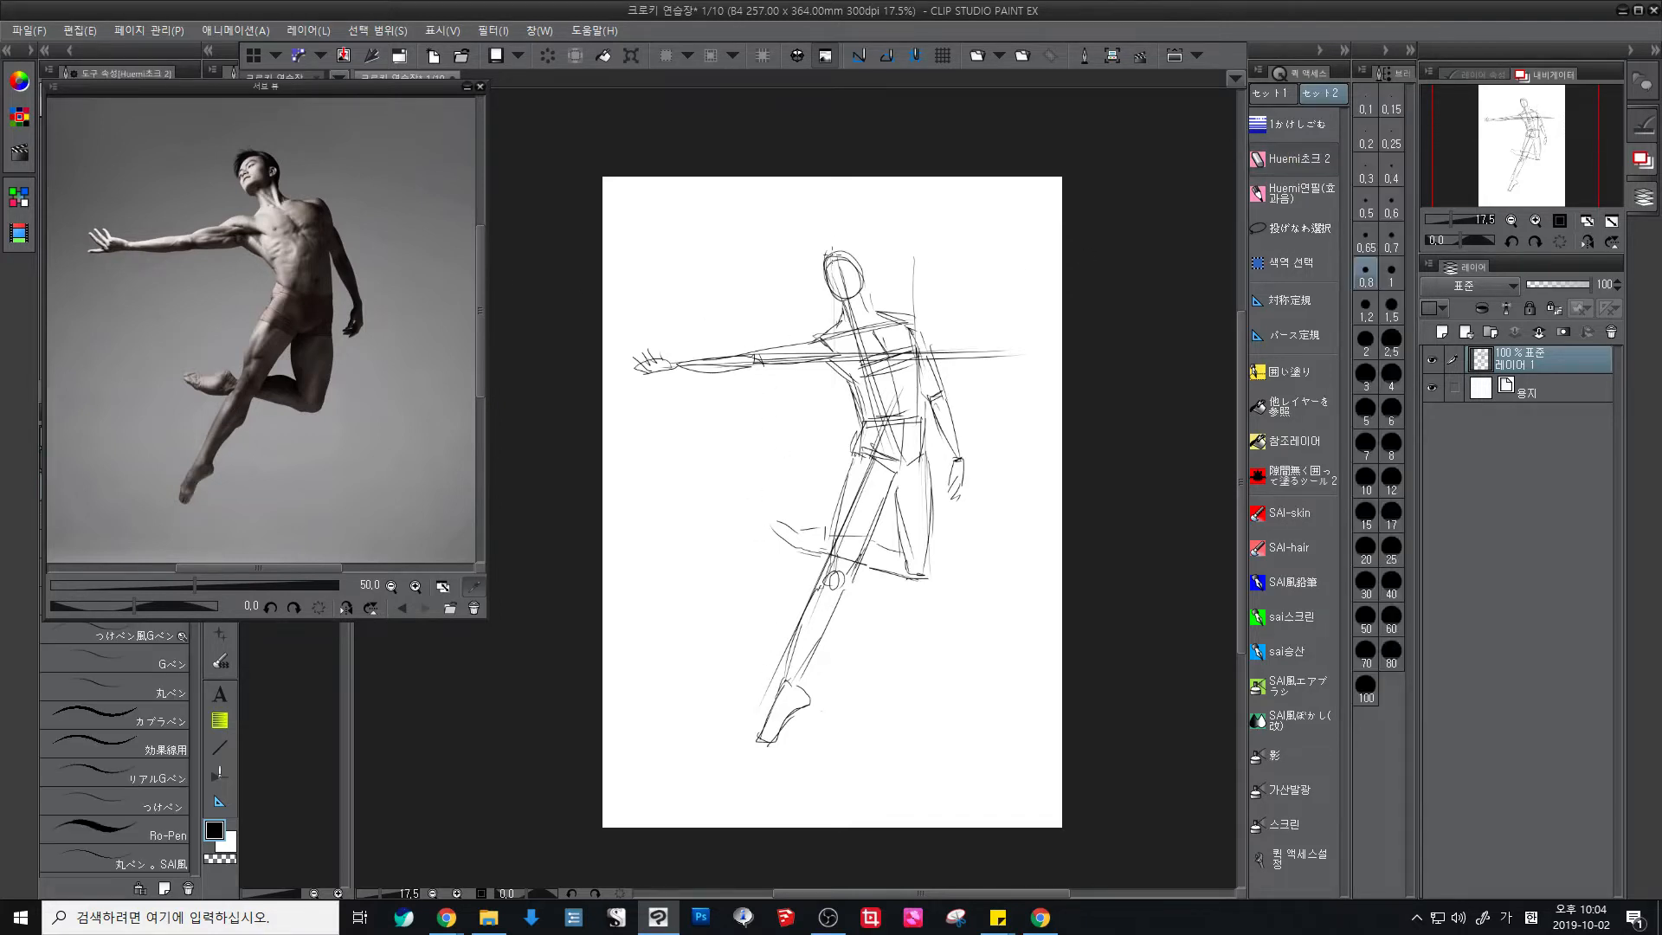
Step: Redraw the head outline larger around the skull and refine the calf contours of the extended leg
mouse_move(825, 283)
left_mouse_down()
mouse_move(854, 248)
mouse_move(856, 296)
mouse_move(872, 302)
mouse_move(854, 321)
mouse_move(922, 322)
left_mouse_up()
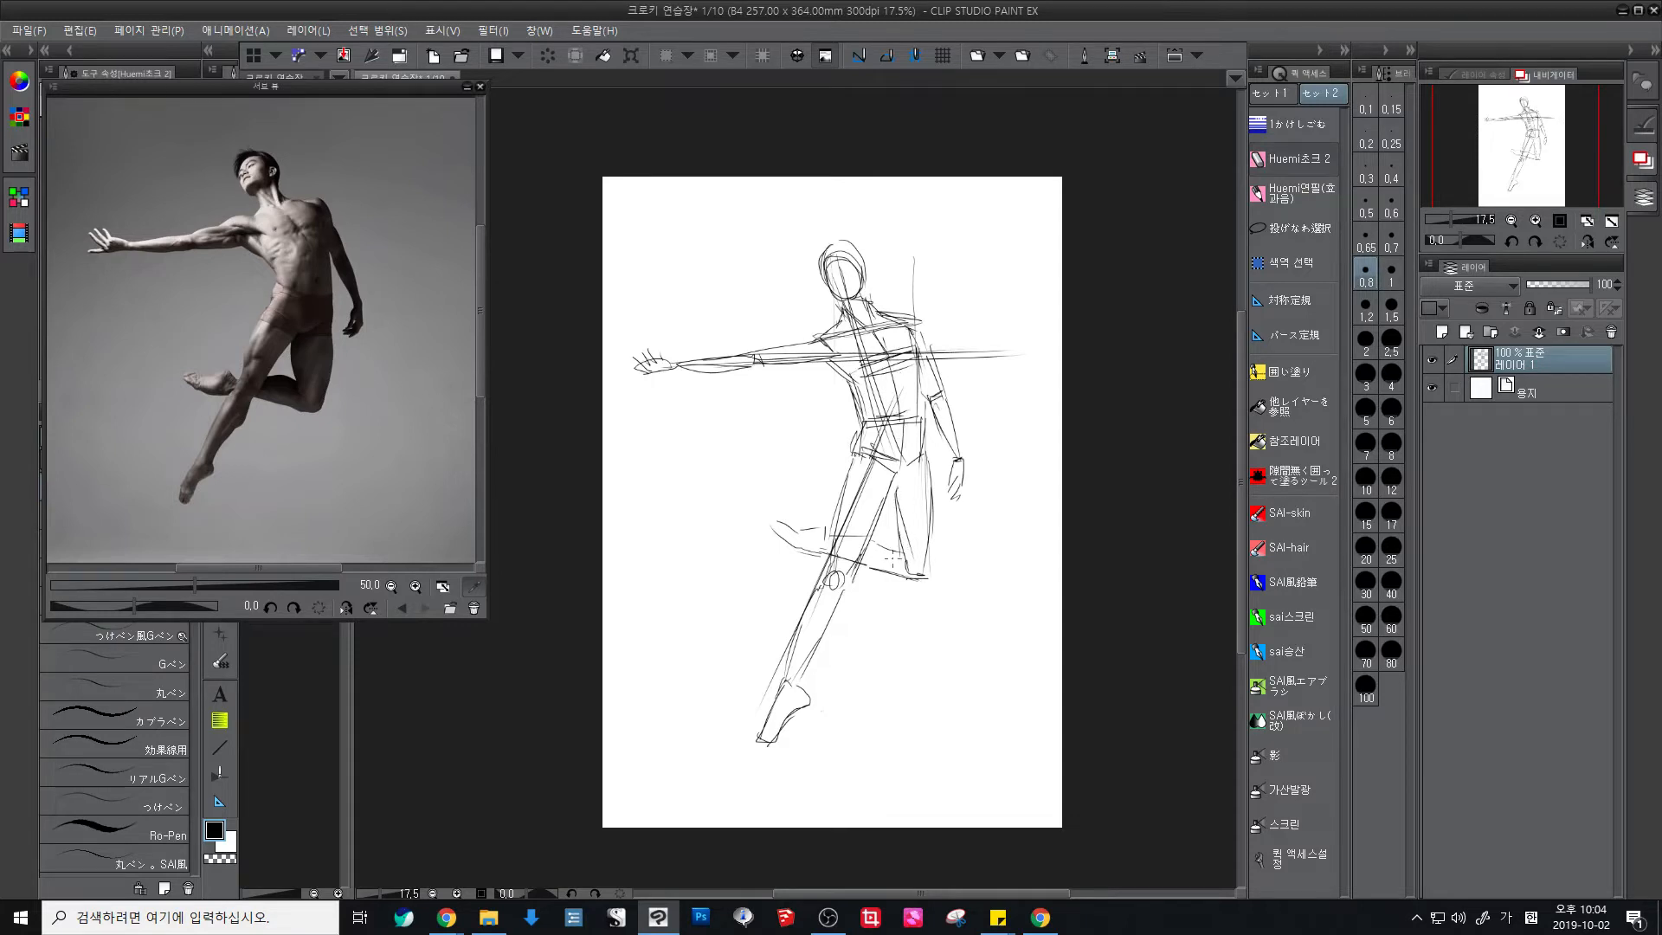
left_click_drag(840, 608, 770, 710)
mouse_move(832, 561)
left_mouse_down()
mouse_move(836, 620)
mouse_move(796, 679)
left_mouse_up()
left_click(841, 604)
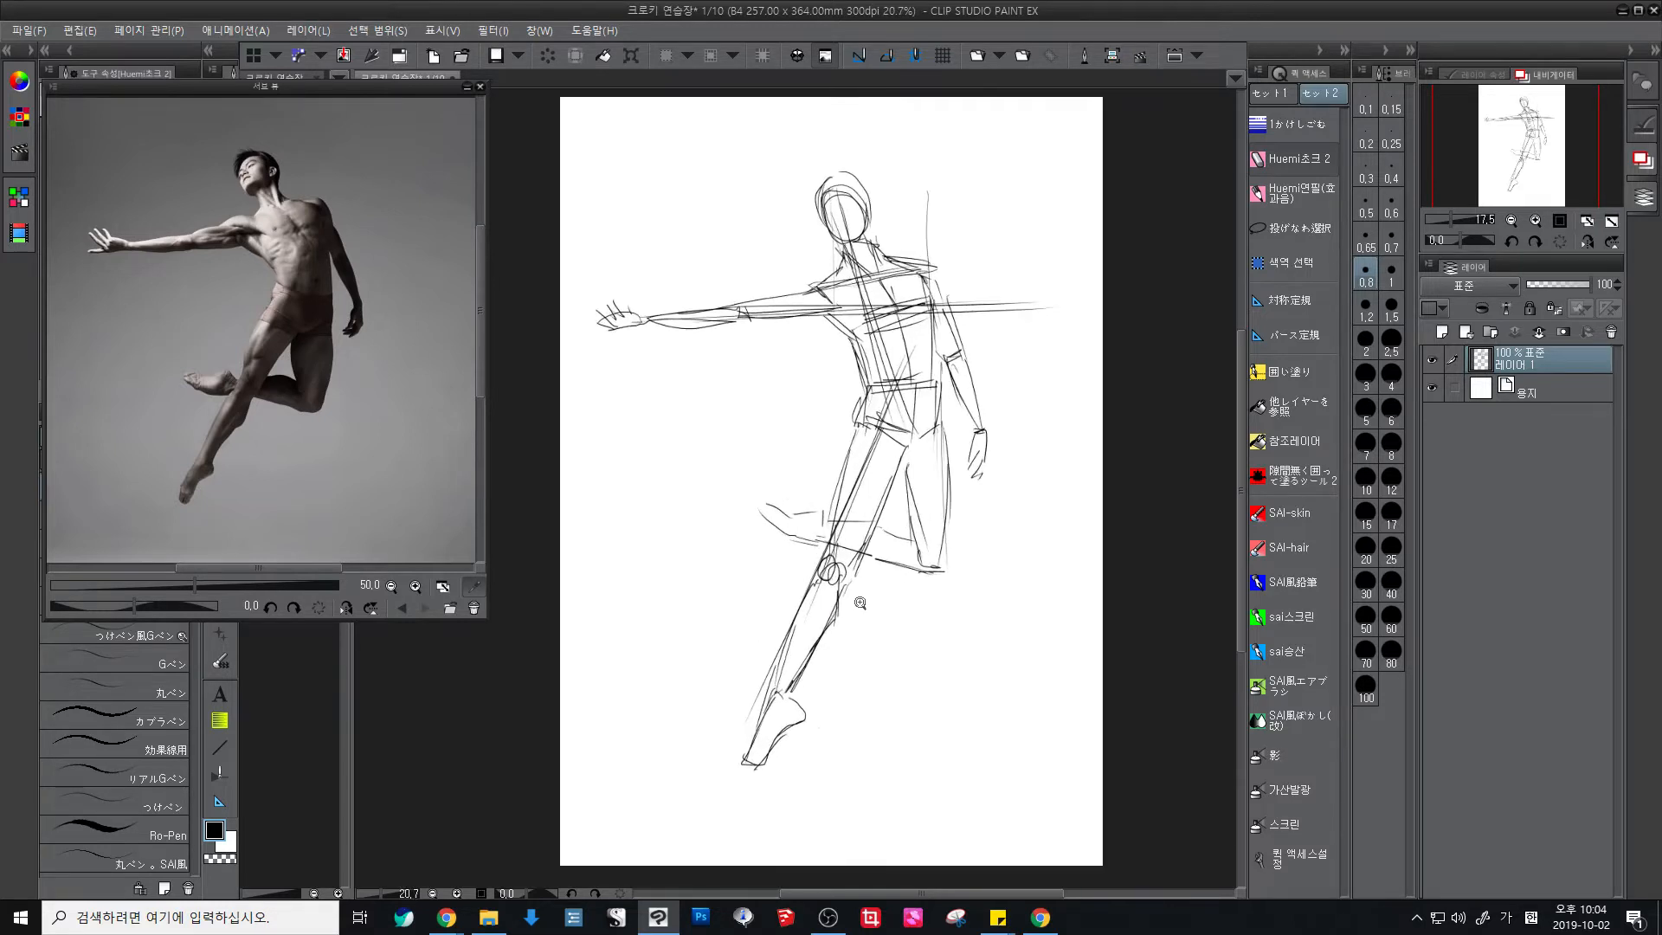
Step: Add a new raster layer, give the rough sketch layer the blue layer colour at 36% opacity, and make the new layer active
left_click(1441, 332)
left_click(1541, 388)
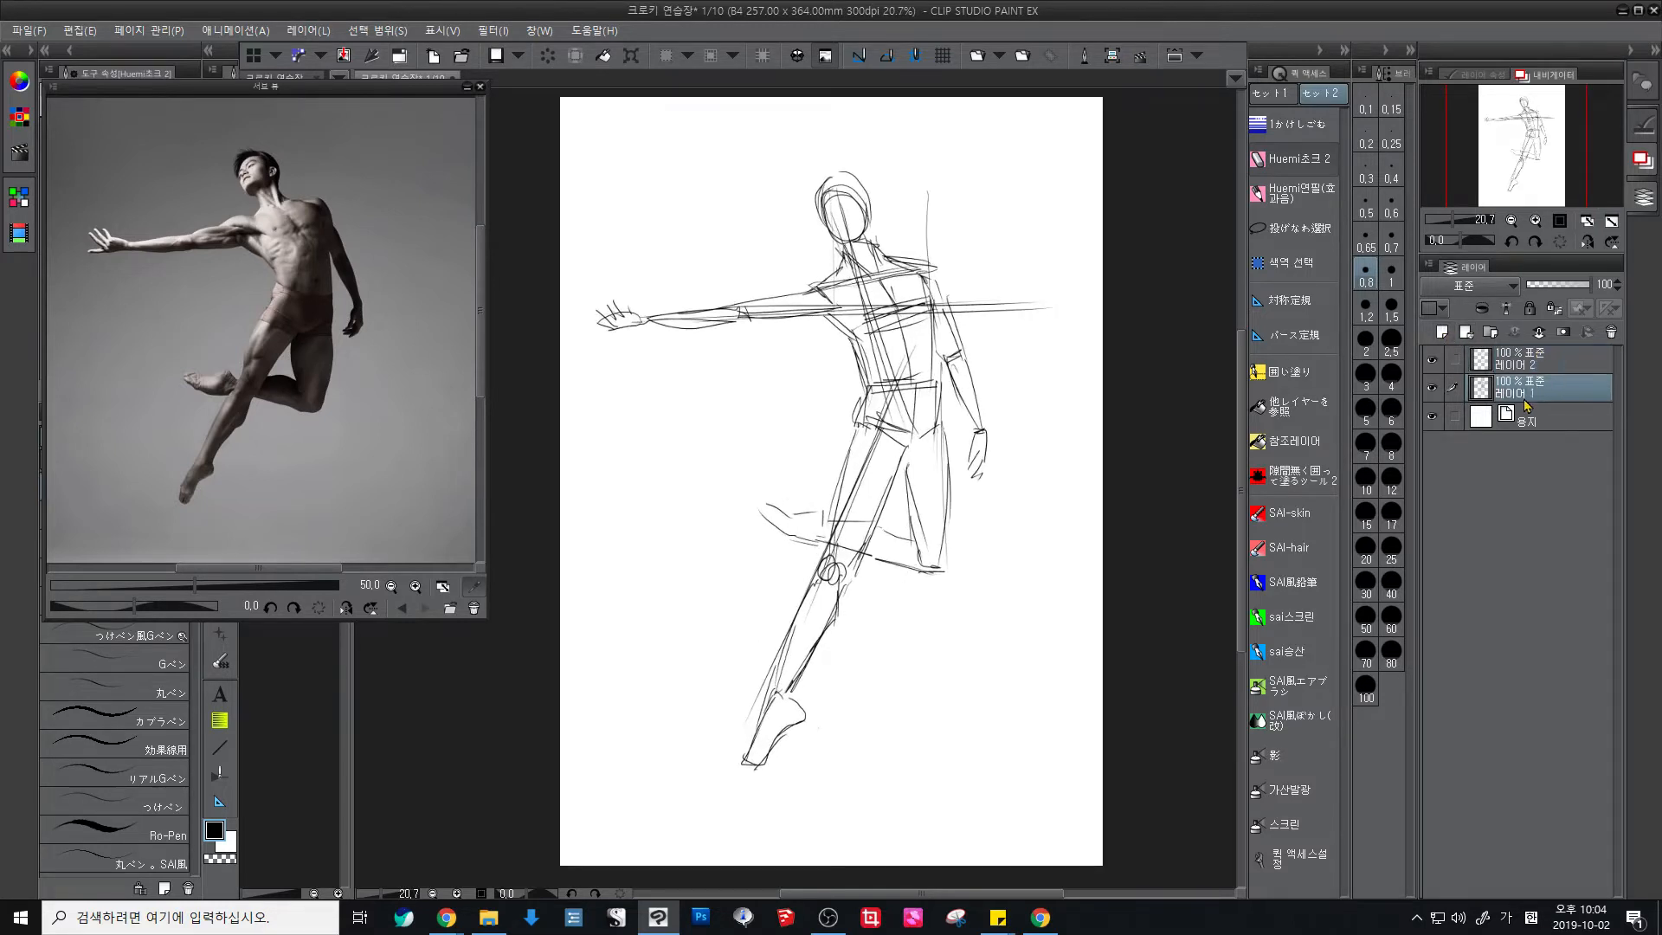
key("ctrl+b")
left_click(1546, 285)
left_click_drag(1554, 291, 1557, 291)
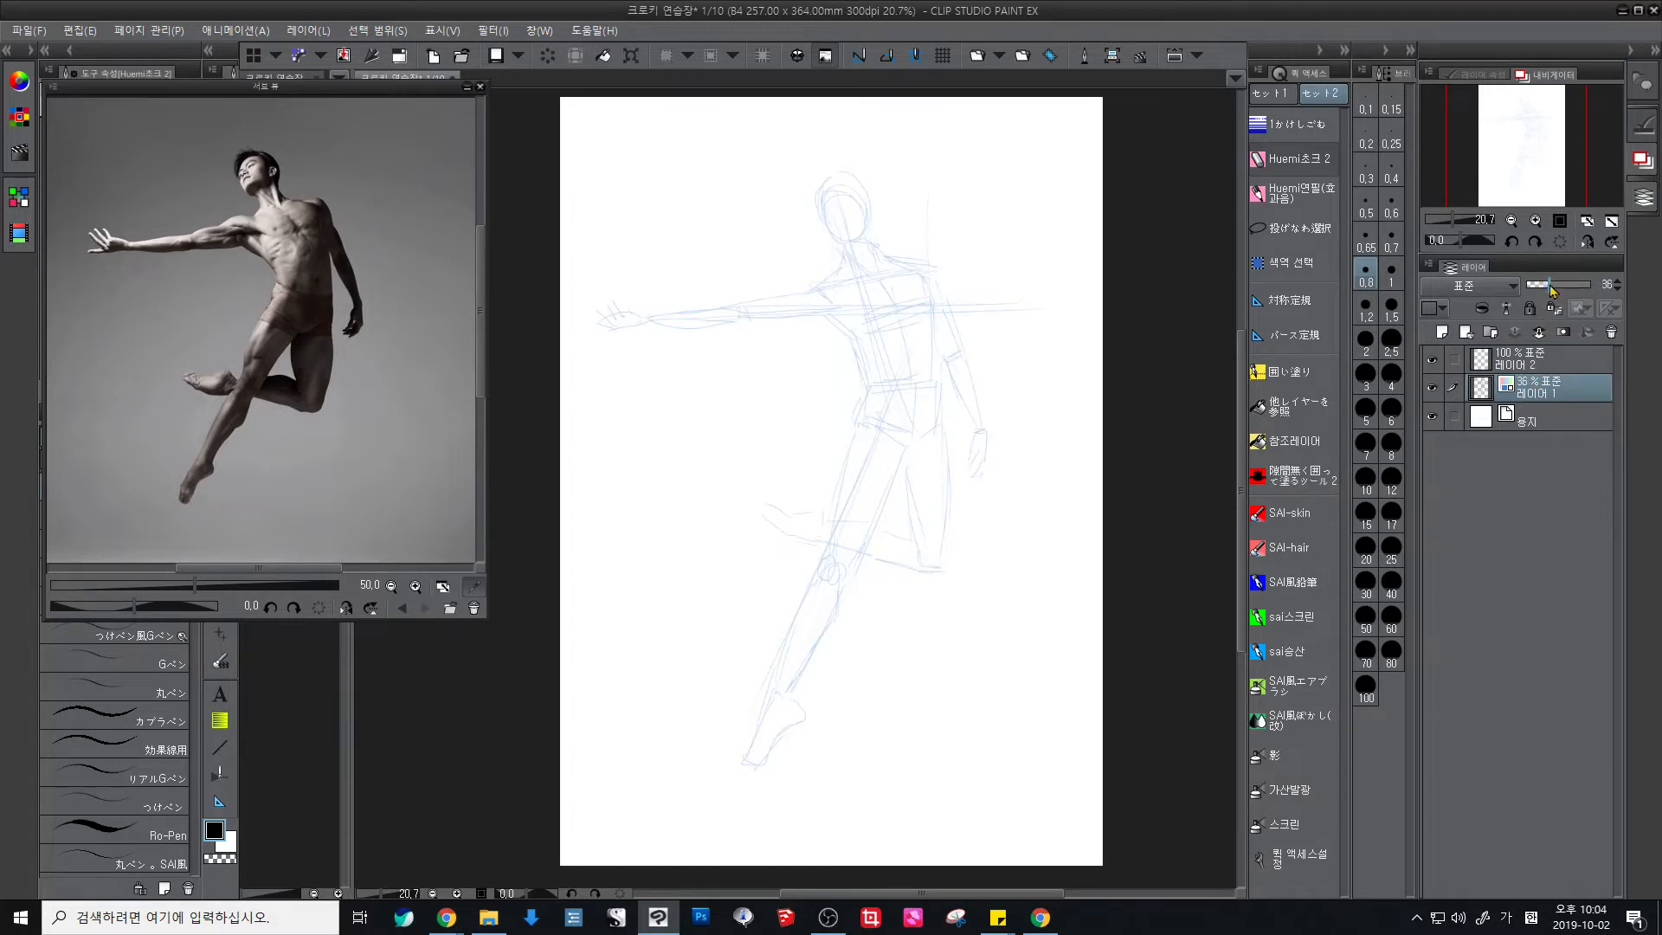
left_click(1554, 358)
Step: Draw cleaner lines over the rough for the head, neck, shoulders, lowered arm and hand, and the torso side beside it
left_click_drag(931, 490, 924, 528)
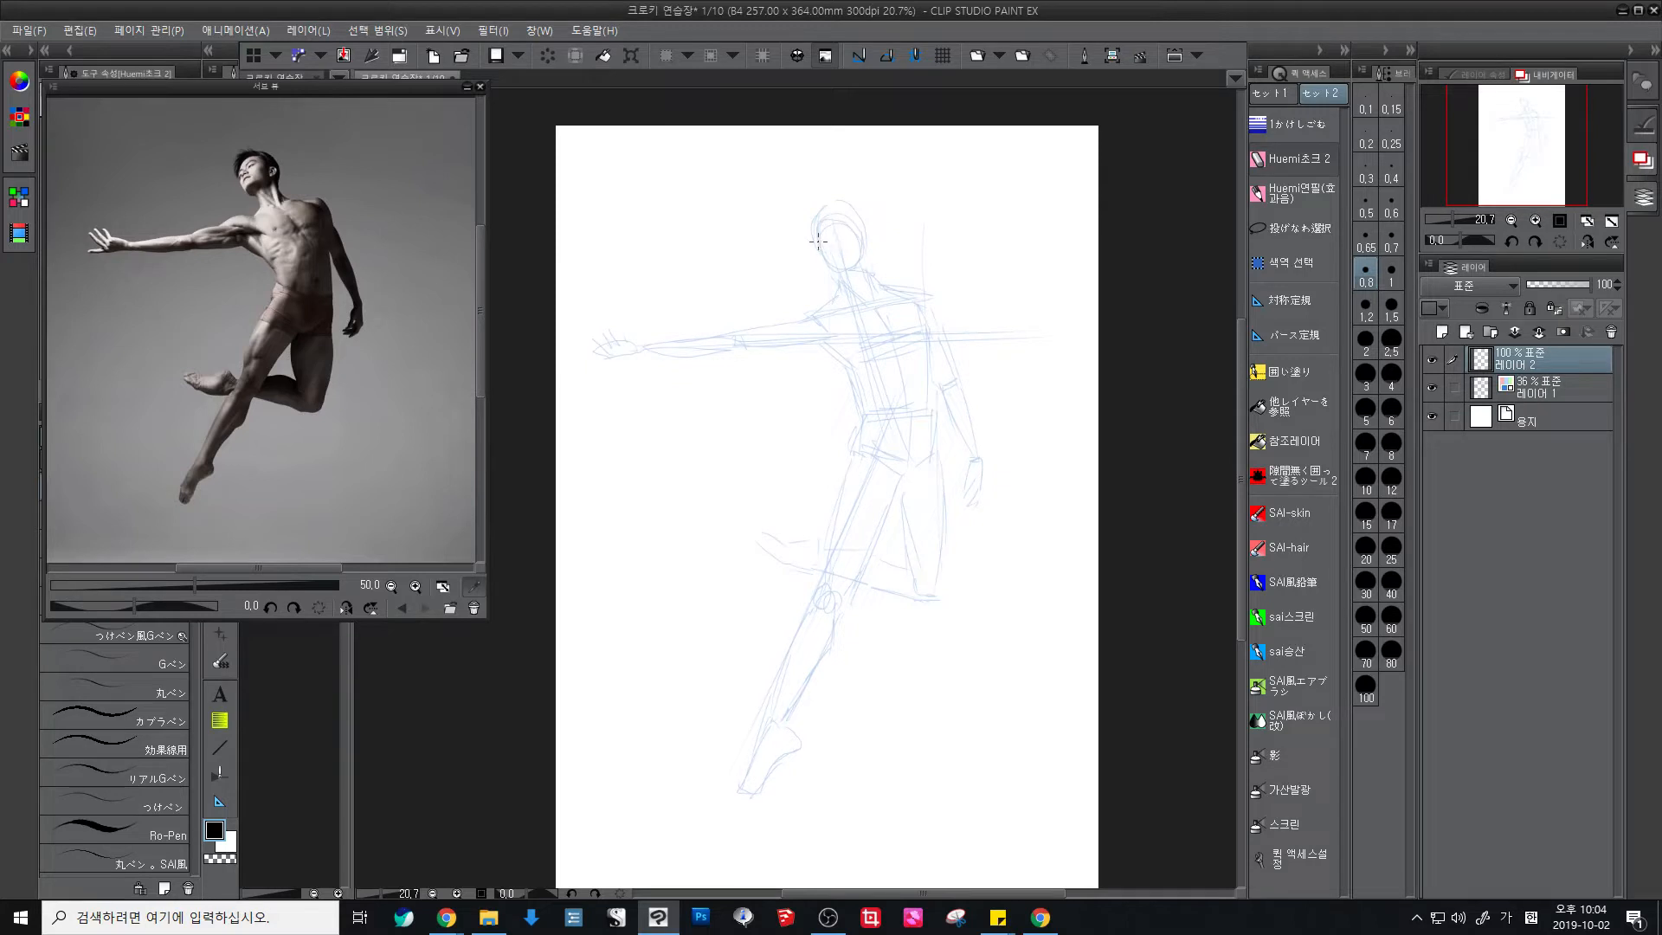
mouse_move(818, 241)
left_mouse_down()
mouse_move(837, 277)
mouse_move(821, 256)
mouse_move(848, 264)
mouse_move(840, 229)
mouse_move(823, 229)
mouse_move(834, 251)
mouse_move(865, 226)
mouse_move(867, 245)
mouse_move(869, 226)
mouse_move(869, 251)
mouse_move(859, 221)
mouse_move(809, 221)
mouse_move(855, 205)
mouse_move(826, 200)
mouse_move(877, 283)
mouse_move(870, 297)
mouse_move(840, 284)
mouse_move(926, 290)
mouse_move(900, 293)
mouse_move(922, 291)
mouse_move(943, 333)
mouse_move(957, 373)
mouse_move(939, 395)
mouse_move(971, 445)
left_mouse_up()
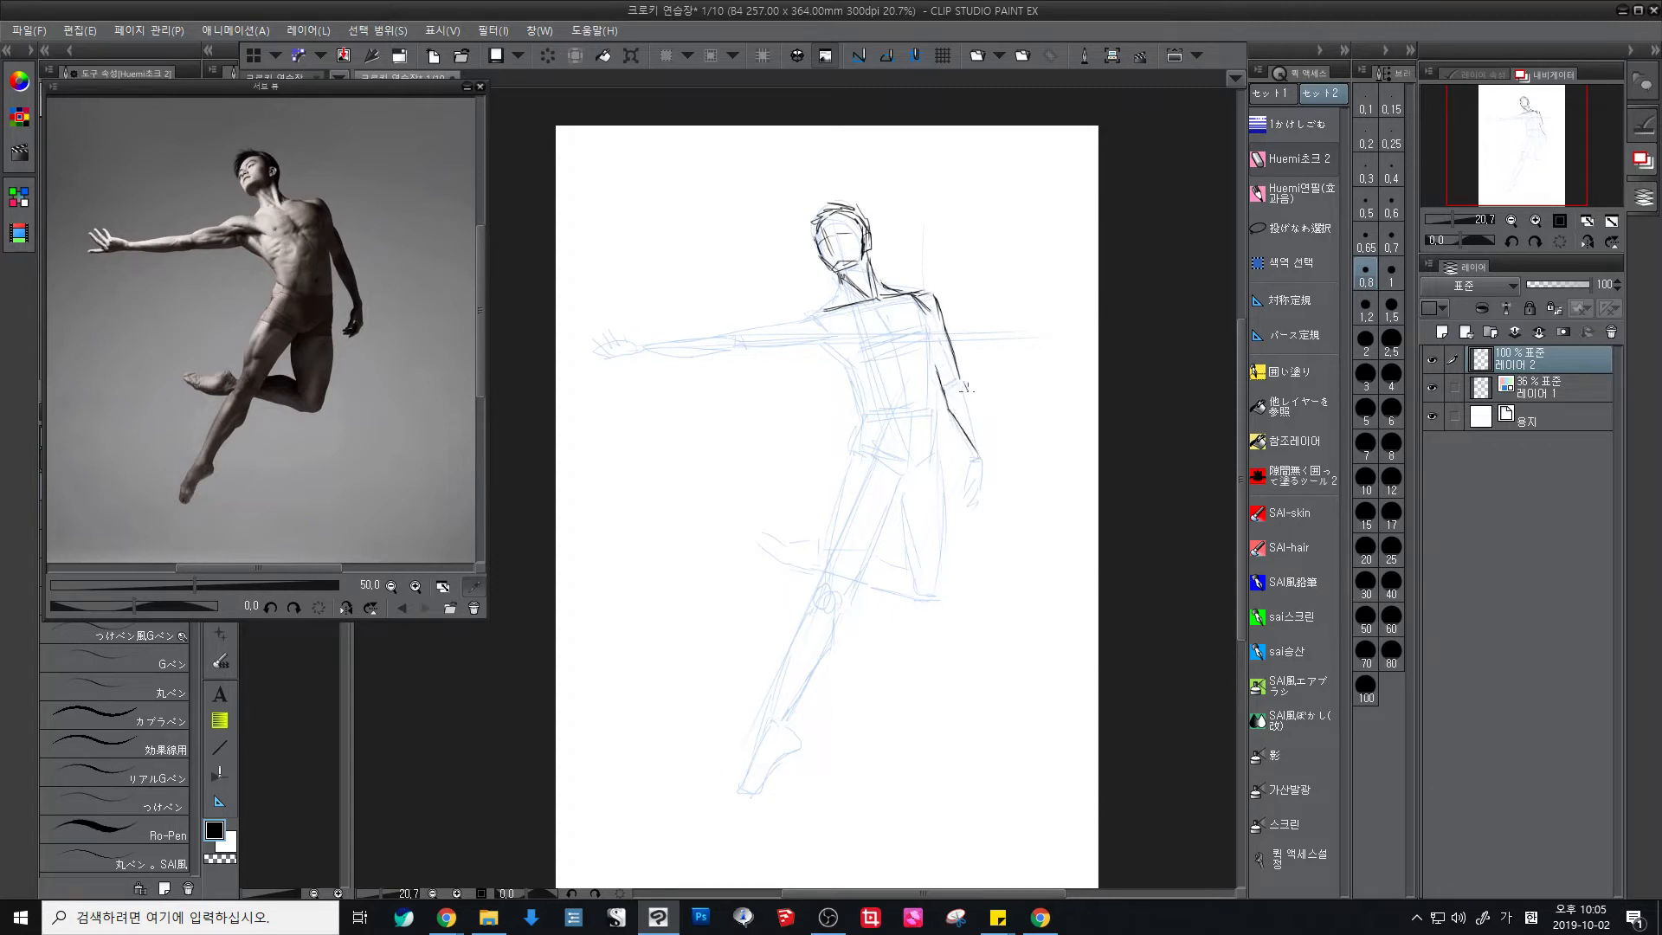
left_click_drag(959, 377, 987, 462)
mouse_move(980, 468)
left_mouse_down()
mouse_move(994, 509)
mouse_move(975, 528)
mouse_move(976, 495)
left_mouse_up()
left_click_drag(922, 305, 943, 464)
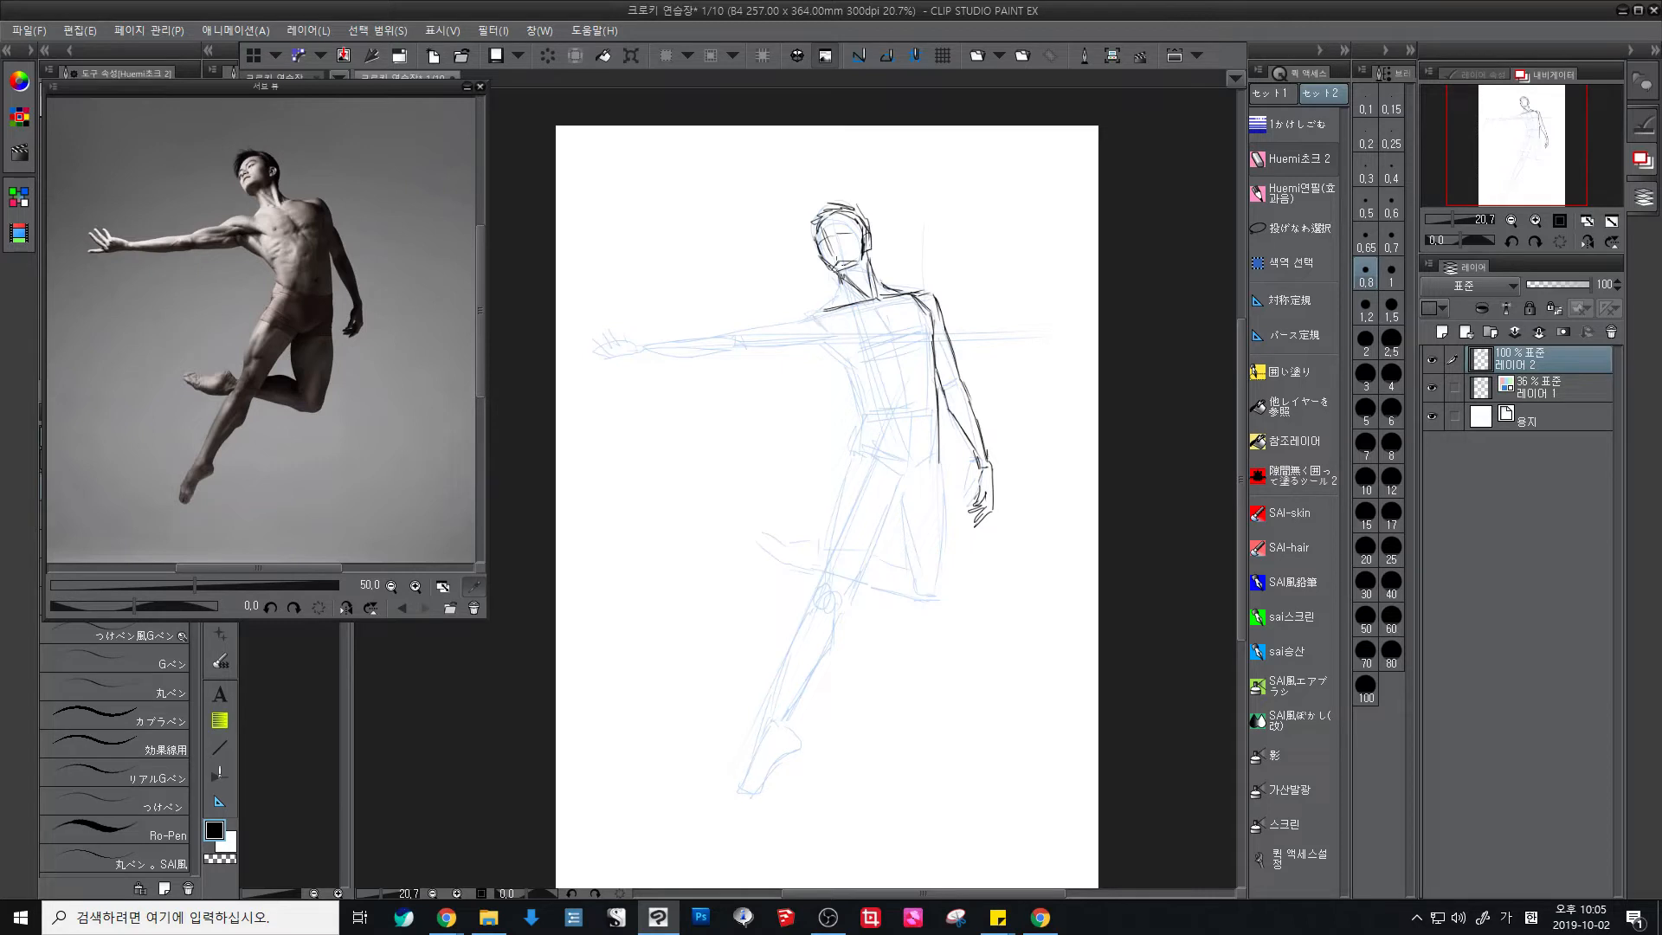
Step: Draw the outstretched arm's shoulder and continue that side's contour along the torso, hip and outer thigh
left_click_drag(795, 317, 824, 306)
key("ctrl+s")
mouse_move(813, 341)
left_mouse_down()
mouse_move(869, 386)
mouse_move(817, 581)
left_mouse_up()
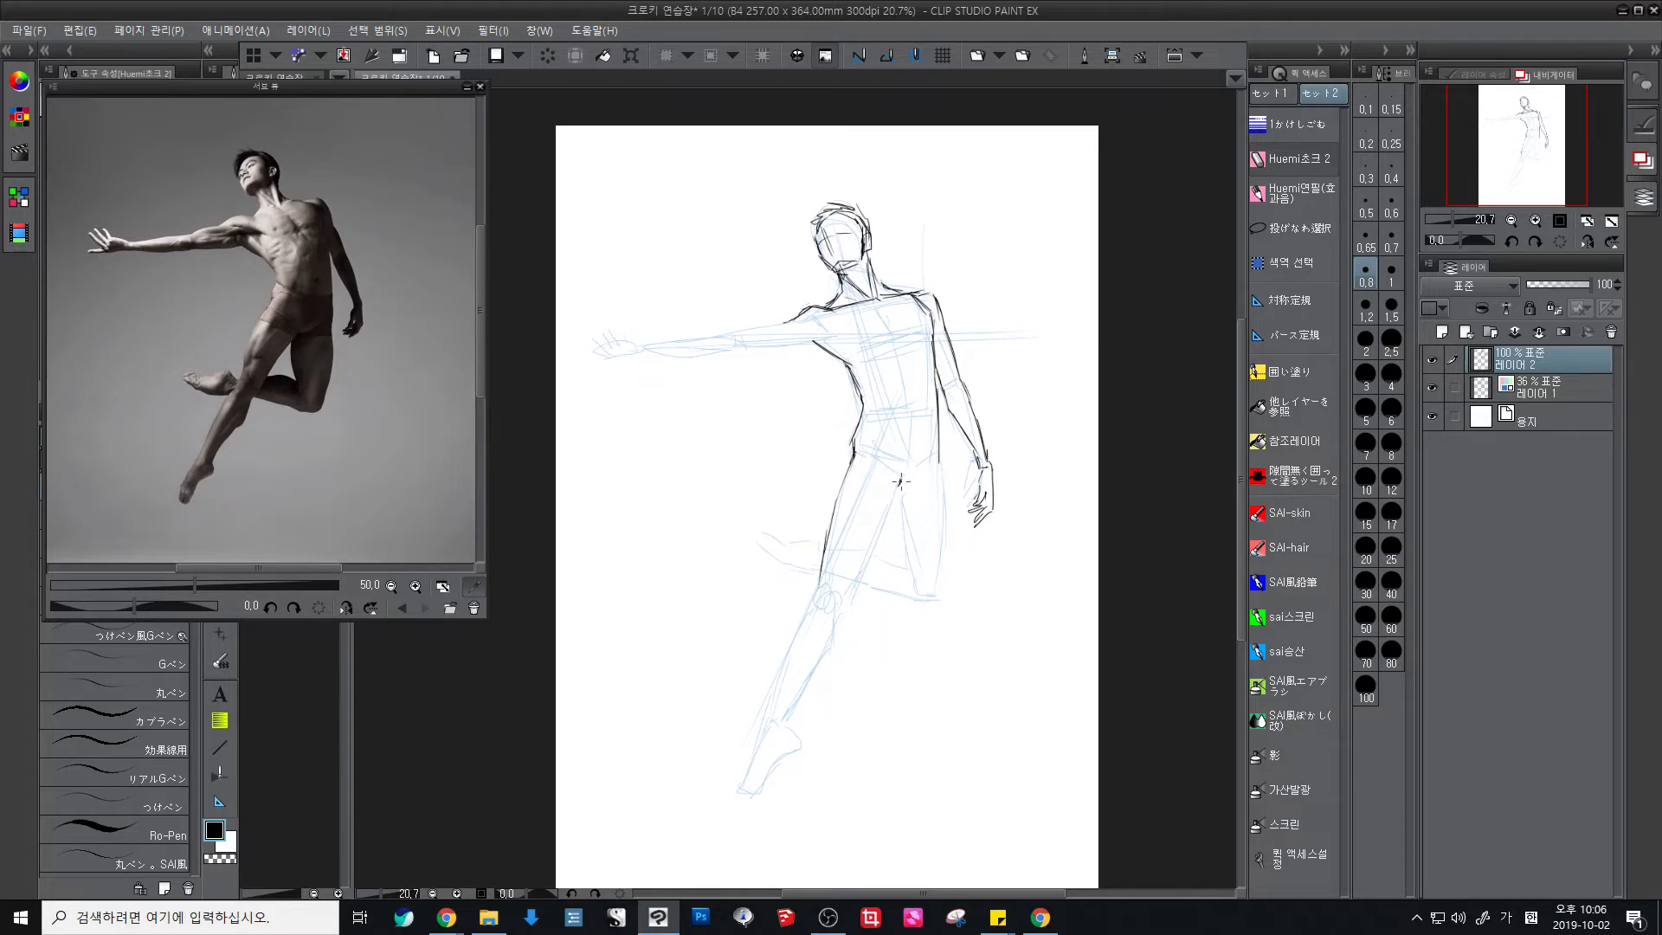
Step: Draw the extended leg's inner thigh, knee, calf and pointed foot over the blue rough
mouse_move(900, 481)
left_mouse_down()
mouse_move(858, 586)
mouse_move(813, 595)
left_mouse_up()
left_click_drag(836, 552, 817, 576)
mouse_move(896, 493)
left_mouse_down()
mouse_move(830, 661)
mouse_move(837, 582)
mouse_move(805, 564)
mouse_move(785, 616)
left_mouse_up()
left_click_drag(804, 555, 775, 639)
left_click_drag(852, 538, 797, 653)
mouse_move(772, 651)
left_mouse_down()
mouse_move(757, 725)
mouse_move(796, 647)
mouse_move(772, 691)
left_mouse_up()
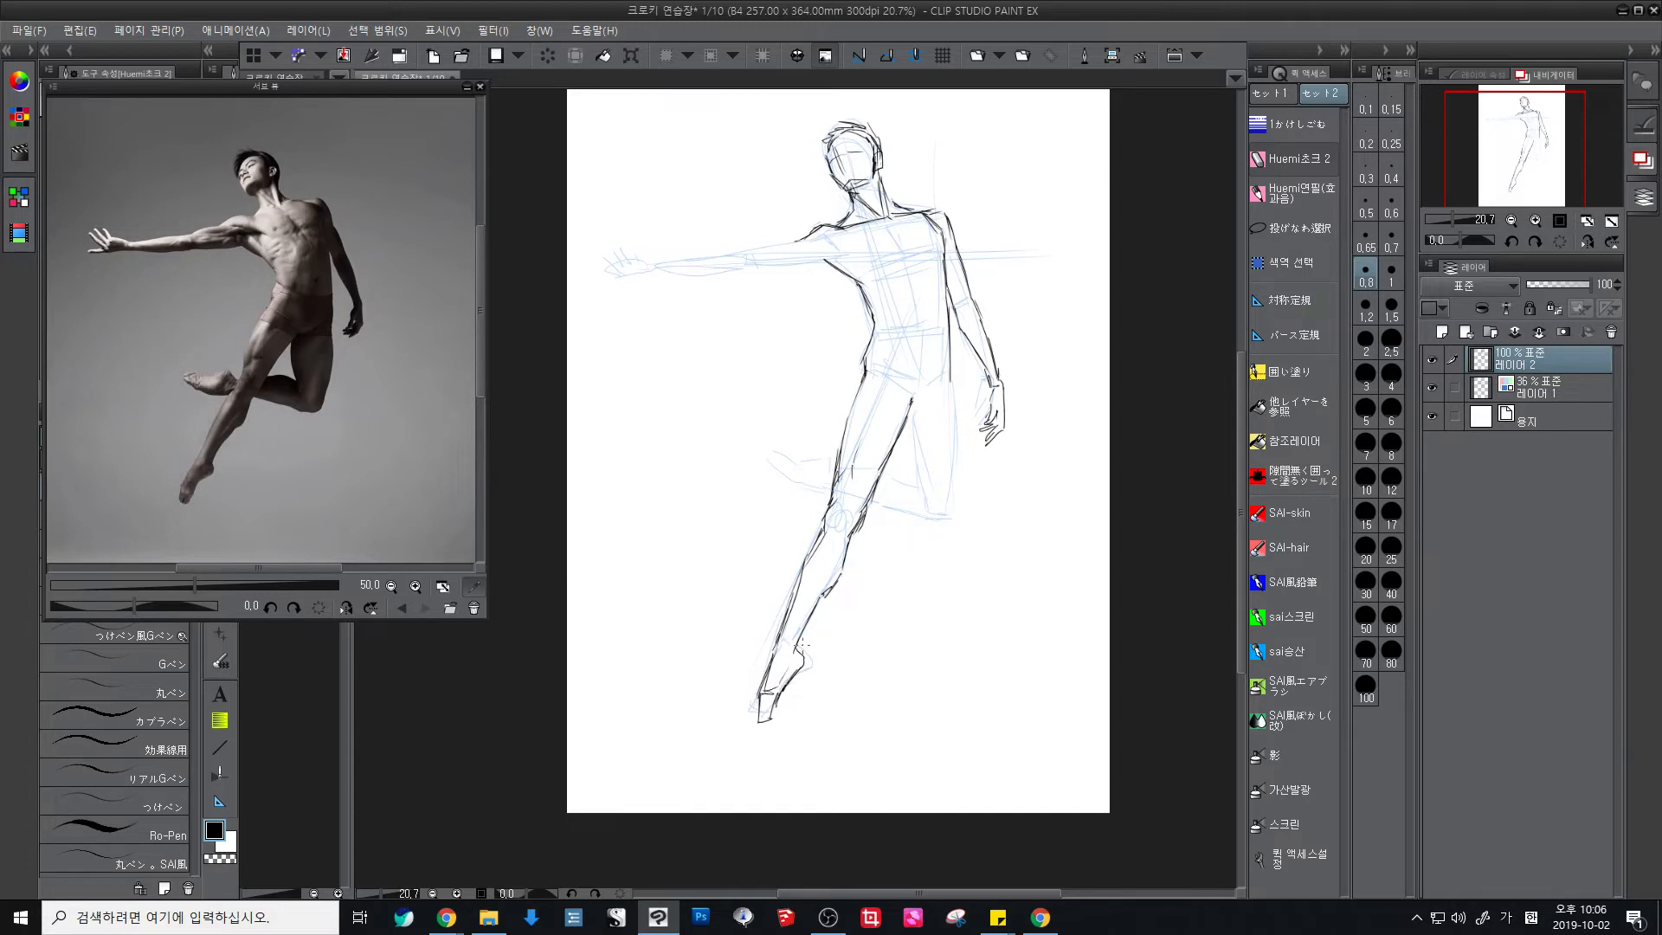
Step: Draw the bent leg's thigh, knee and lower leg, ending with the foot behind the extended leg
left_click_drag(922, 475, 902, 497)
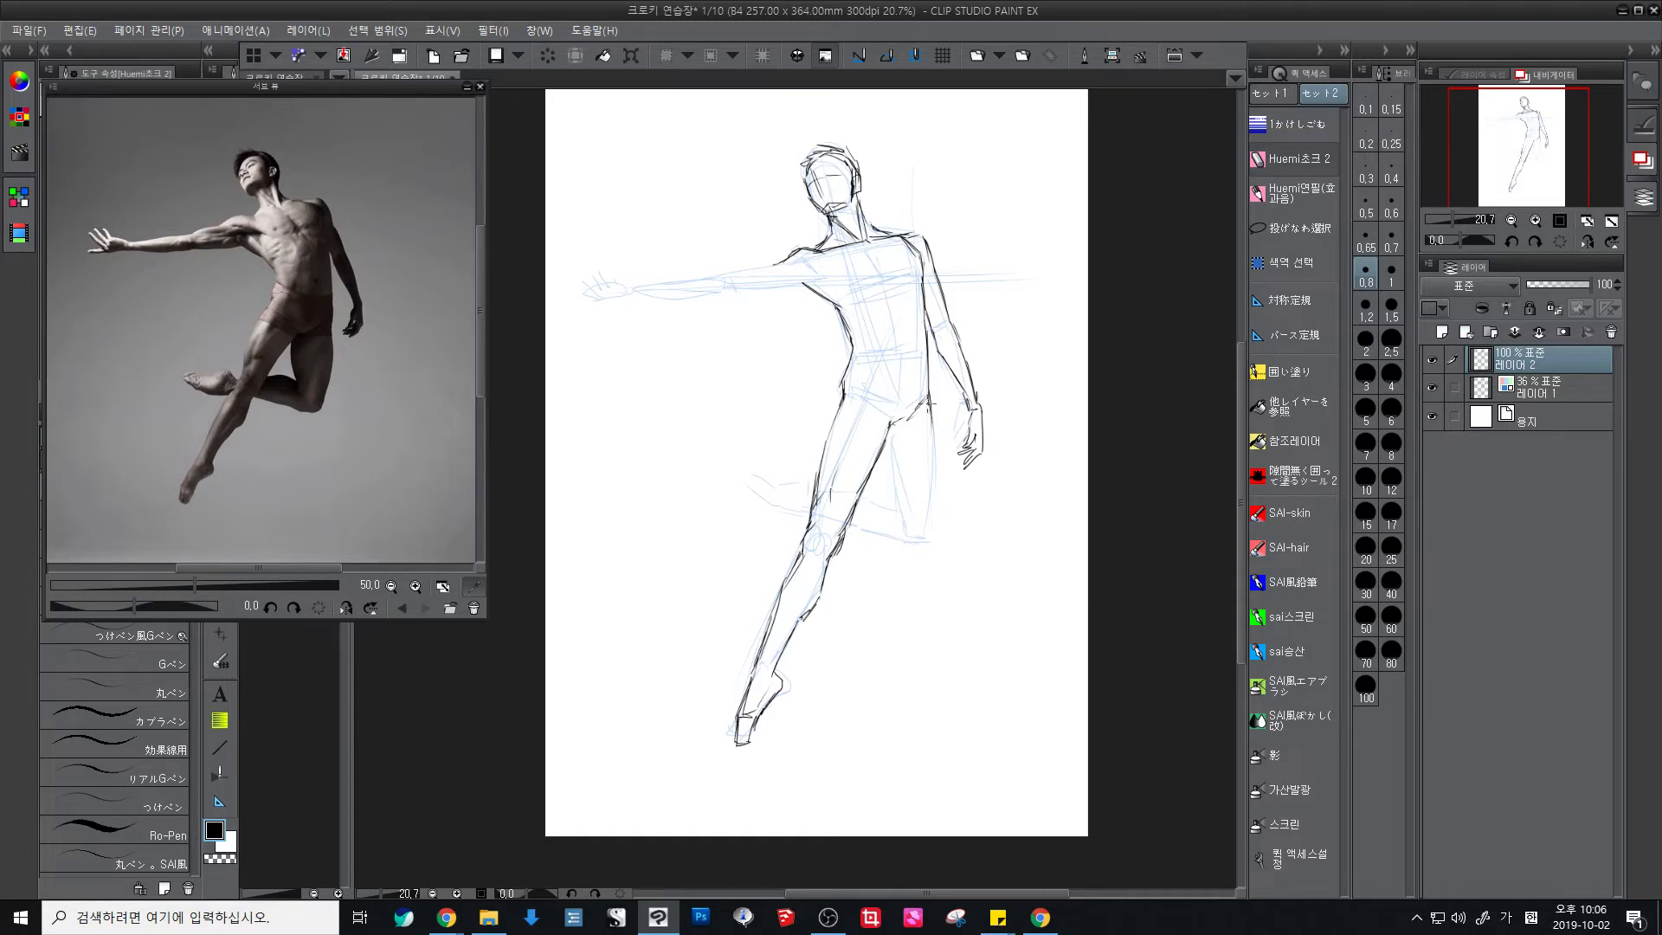
left_click_drag(926, 404, 931, 535)
left_click_drag(885, 442, 904, 521)
left_click_drag(936, 519, 921, 557)
mouse_move(848, 526)
left_mouse_down()
mouse_move(917, 551)
mouse_move(861, 500)
mouse_move(906, 516)
left_mouse_up()
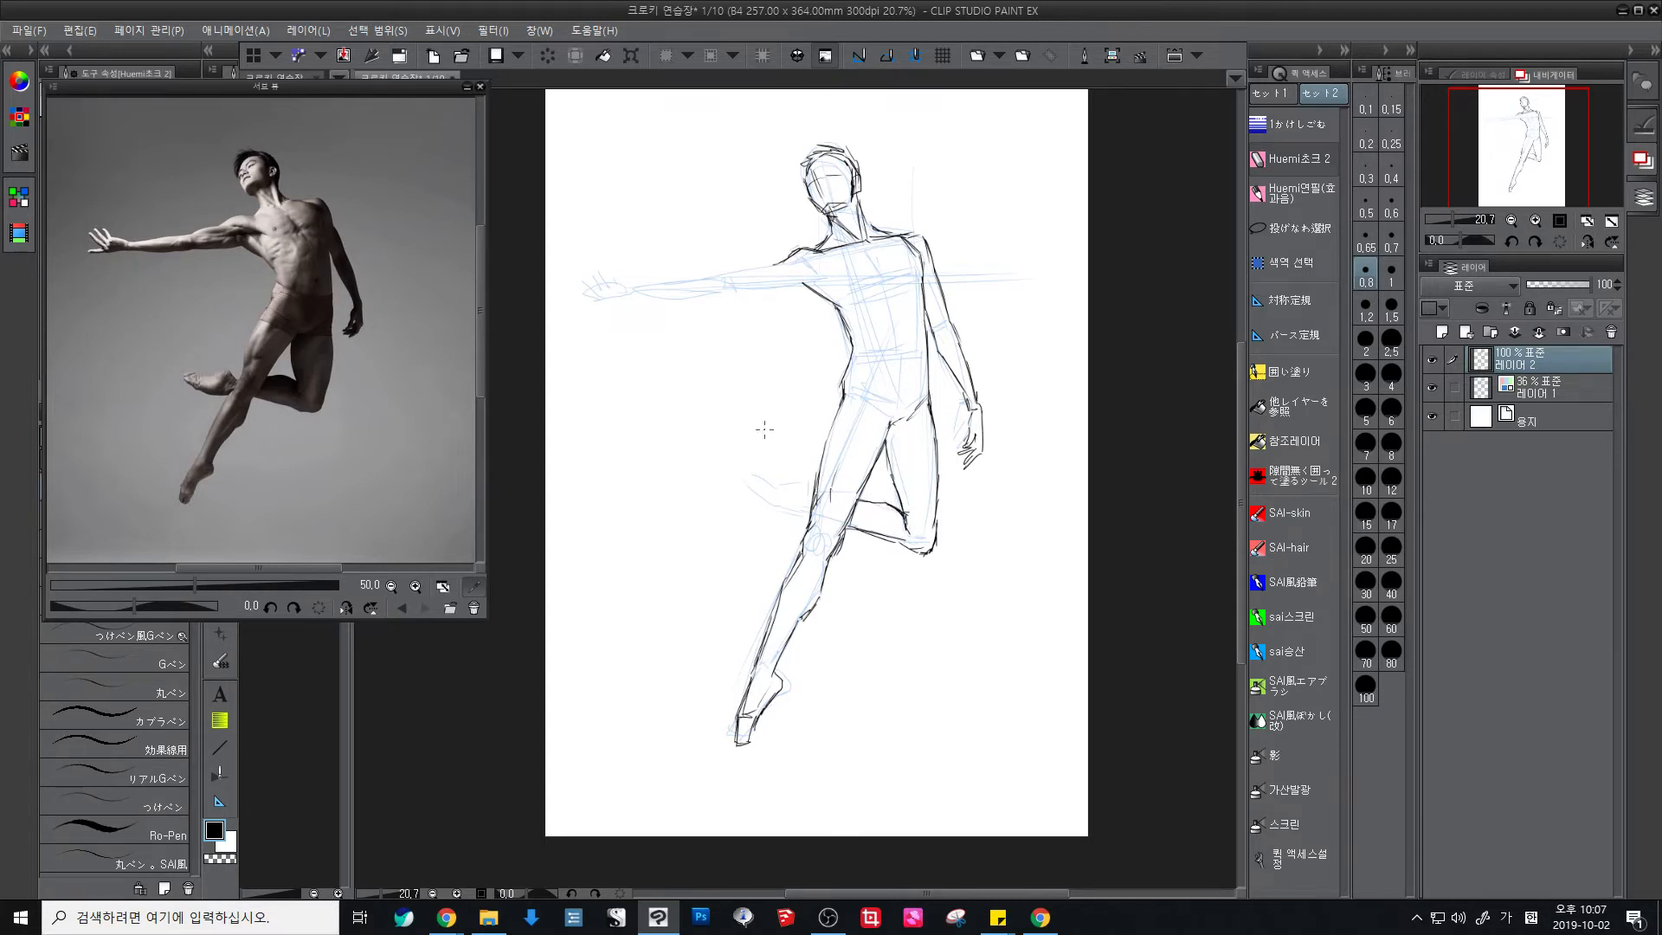
left_click_drag(756, 485, 807, 509)
left_click_drag(752, 482, 815, 487)
Step: Draw the outstretched arm and its spread-fingered hand, and add the chest, navel, waist and brief lines on the torso
left_click_drag(805, 330, 838, 378)
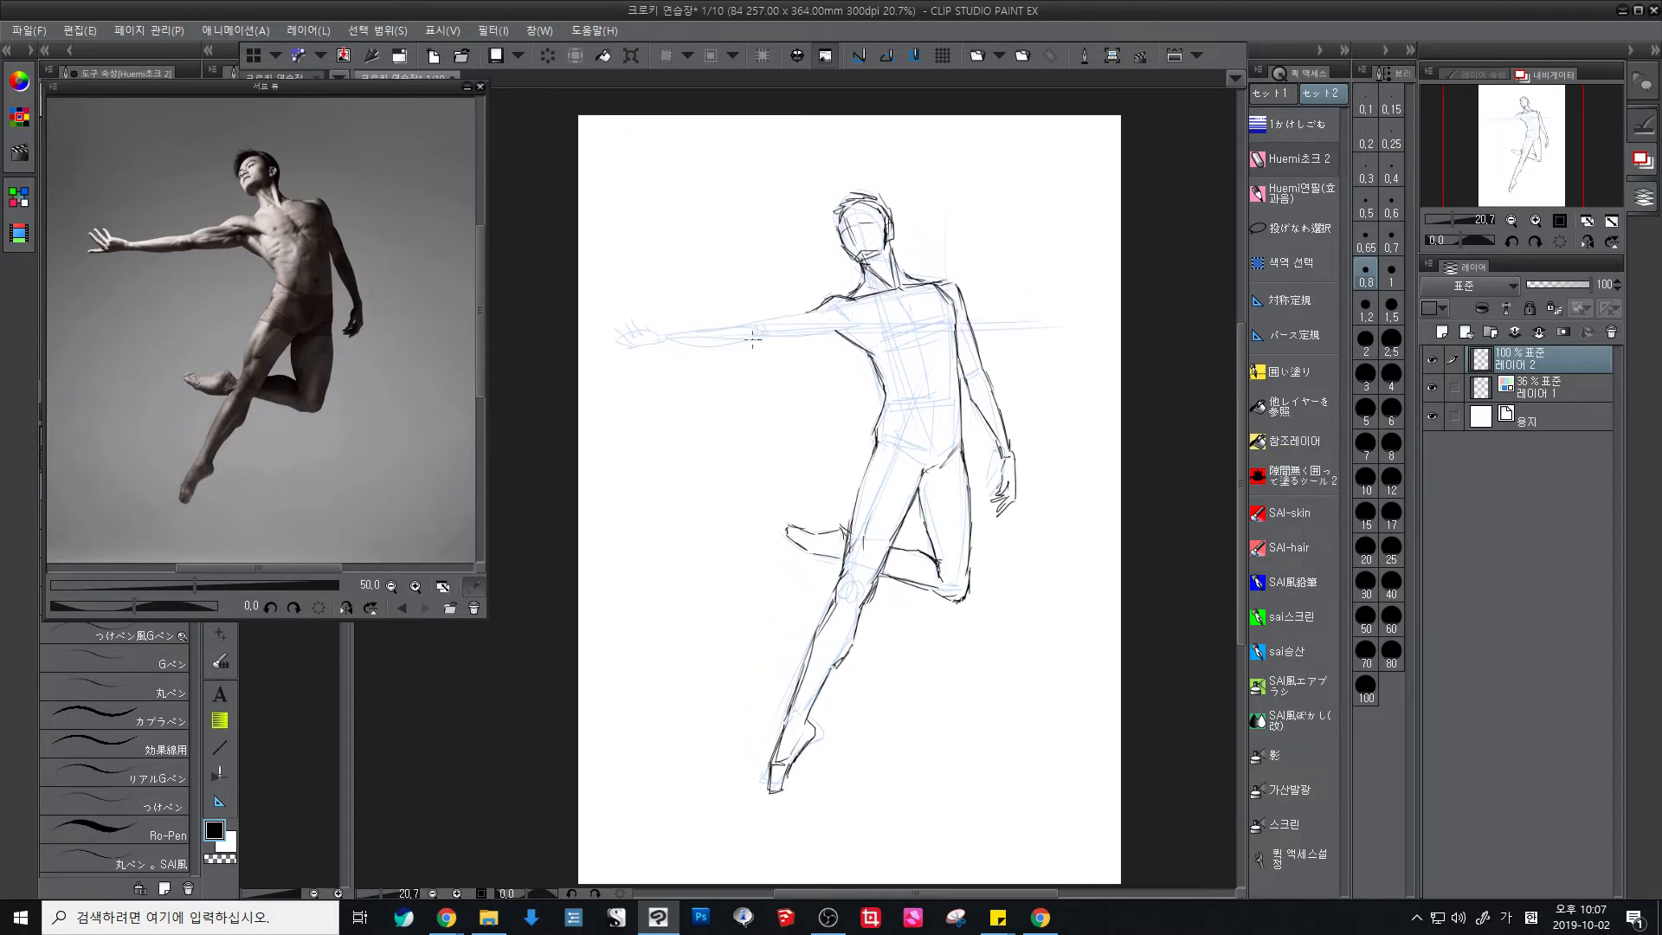
mouse_move(751, 340)
left_mouse_down()
mouse_move(837, 321)
mouse_move(744, 324)
mouse_move(817, 302)
left_mouse_up()
left_click_drag(830, 328, 854, 325)
left_click_drag(932, 341, 933, 353)
mouse_move(885, 405)
left_mouse_down()
mouse_move(961, 400)
mouse_move(938, 392)
left_mouse_up()
left_click_drag(924, 474, 971, 468)
mouse_move(870, 460)
left_mouse_down()
mouse_move(916, 469)
mouse_move(910, 450)
mouse_move(946, 470)
left_mouse_up()
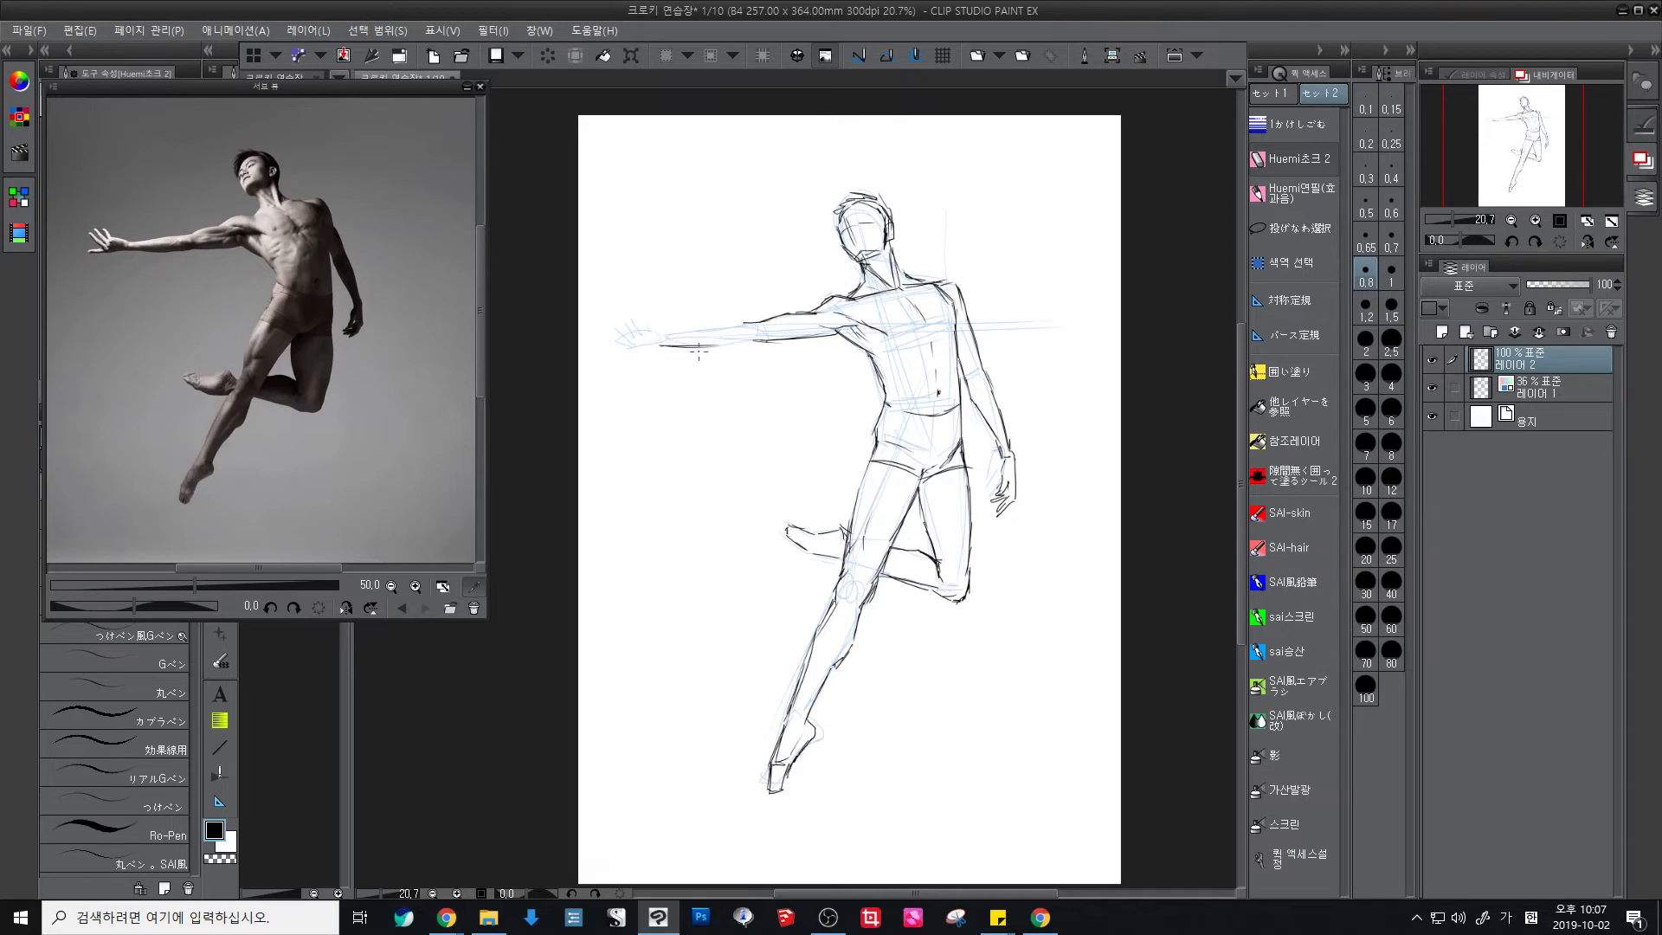
mouse_move(723, 347)
left_mouse_down()
mouse_move(753, 335)
mouse_move(693, 328)
mouse_move(735, 322)
left_mouse_up()
mouse_move(658, 343)
left_mouse_down()
mouse_move(611, 347)
mouse_move(639, 332)
mouse_move(627, 351)
mouse_move(614, 317)
mouse_move(641, 332)
mouse_move(625, 306)
mouse_move(662, 330)
mouse_move(632, 299)
left_mouse_up()
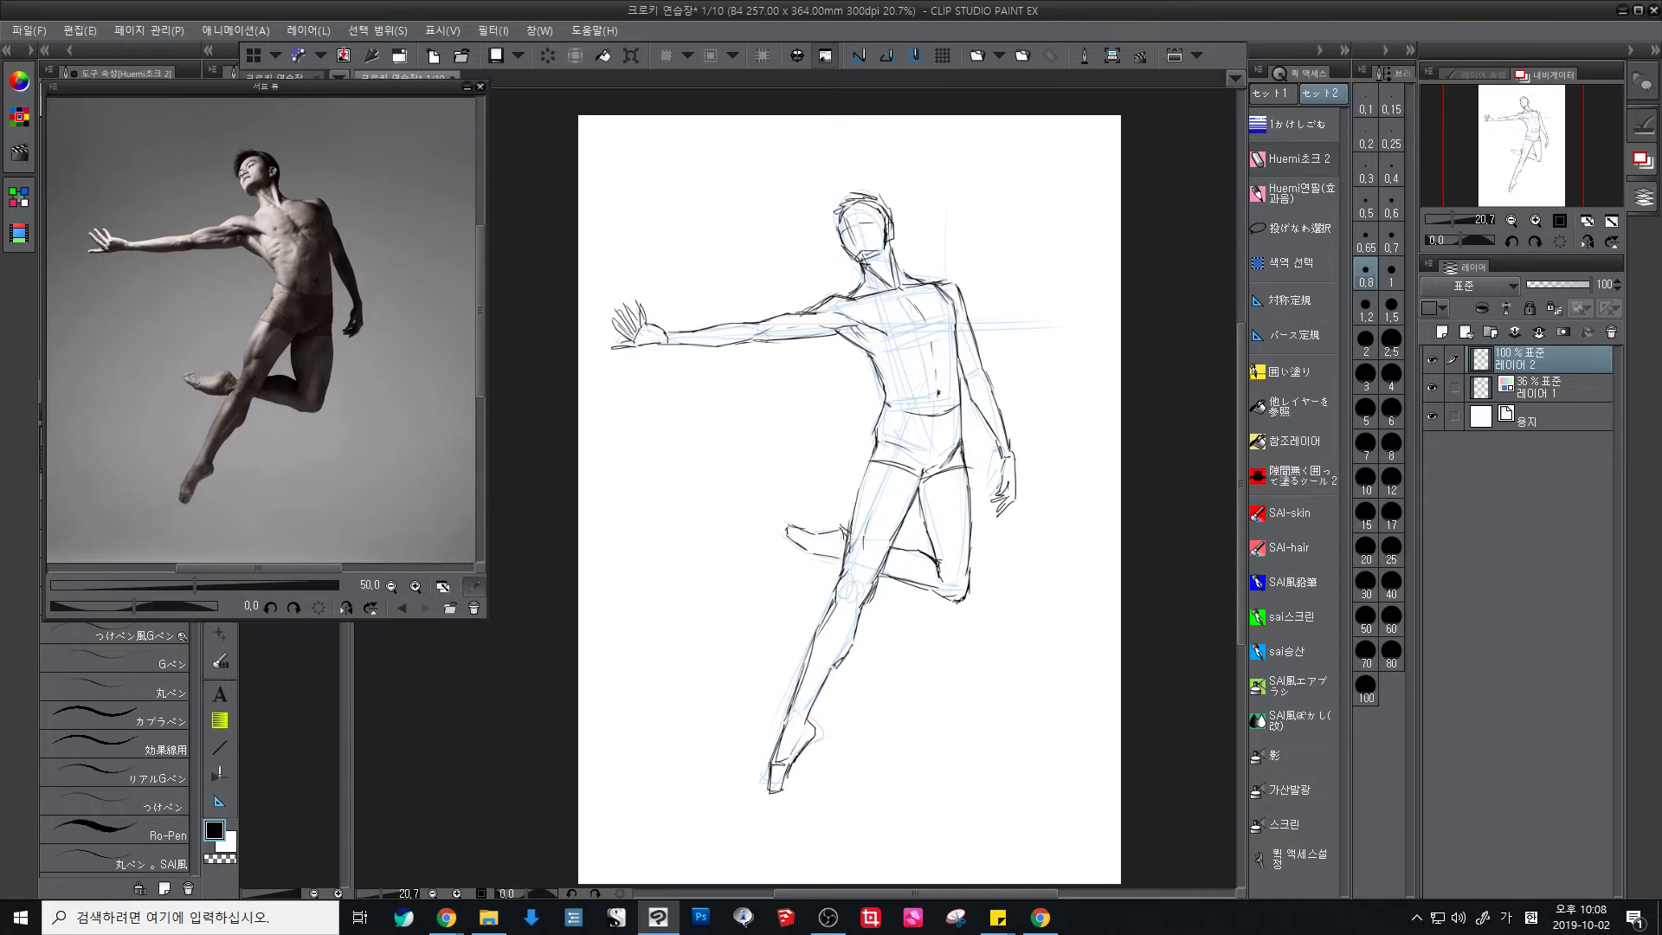
Step: Draw straight guide lines from the outstretched hand toward the pointed foot and toward the head to check the overall silhouette
left_click_drag(981, 436, 996, 410)
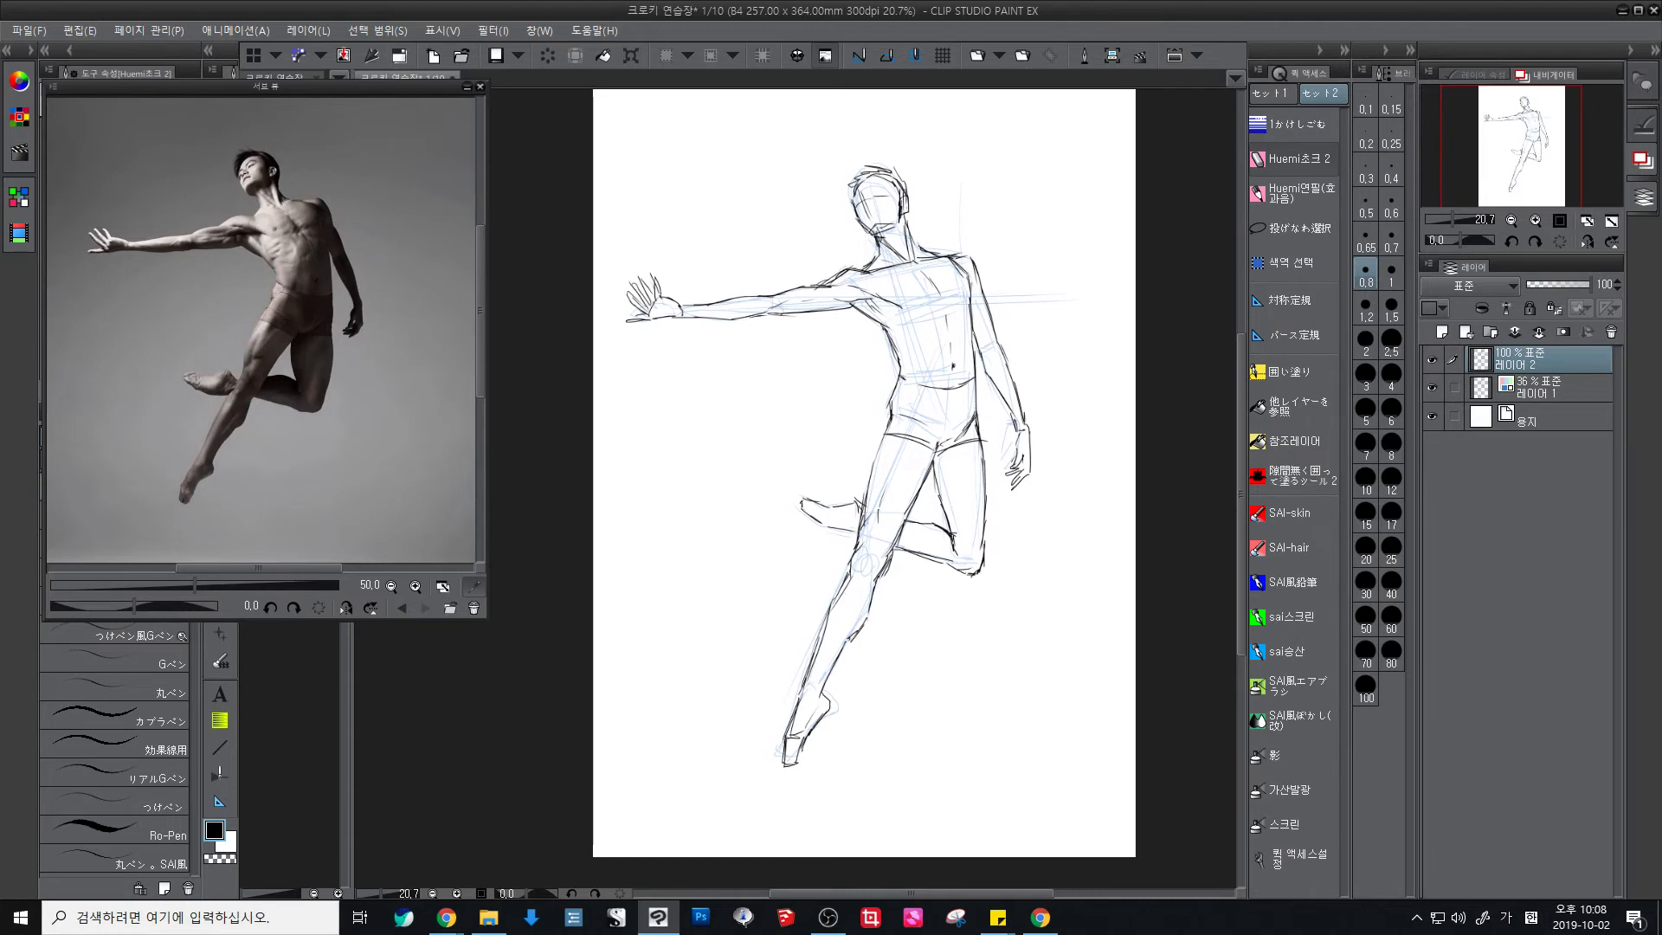
left_click_drag(626, 340, 753, 725)
left_click_drag(658, 260, 789, 185)
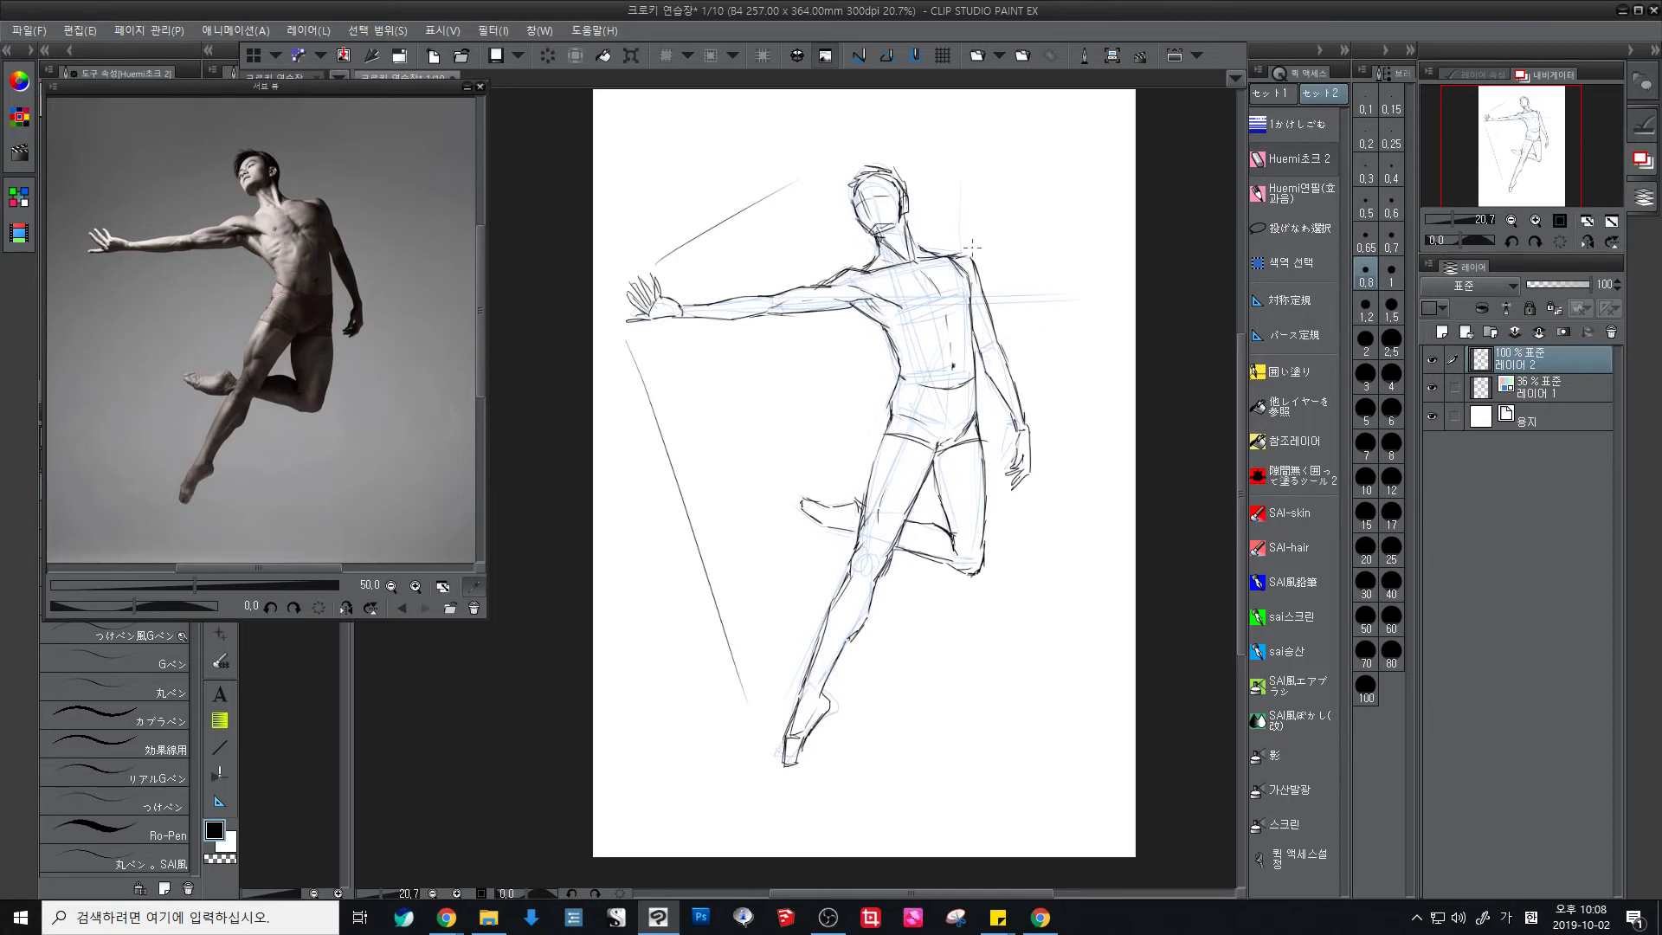
scroll(1004, 365, "down", 1)
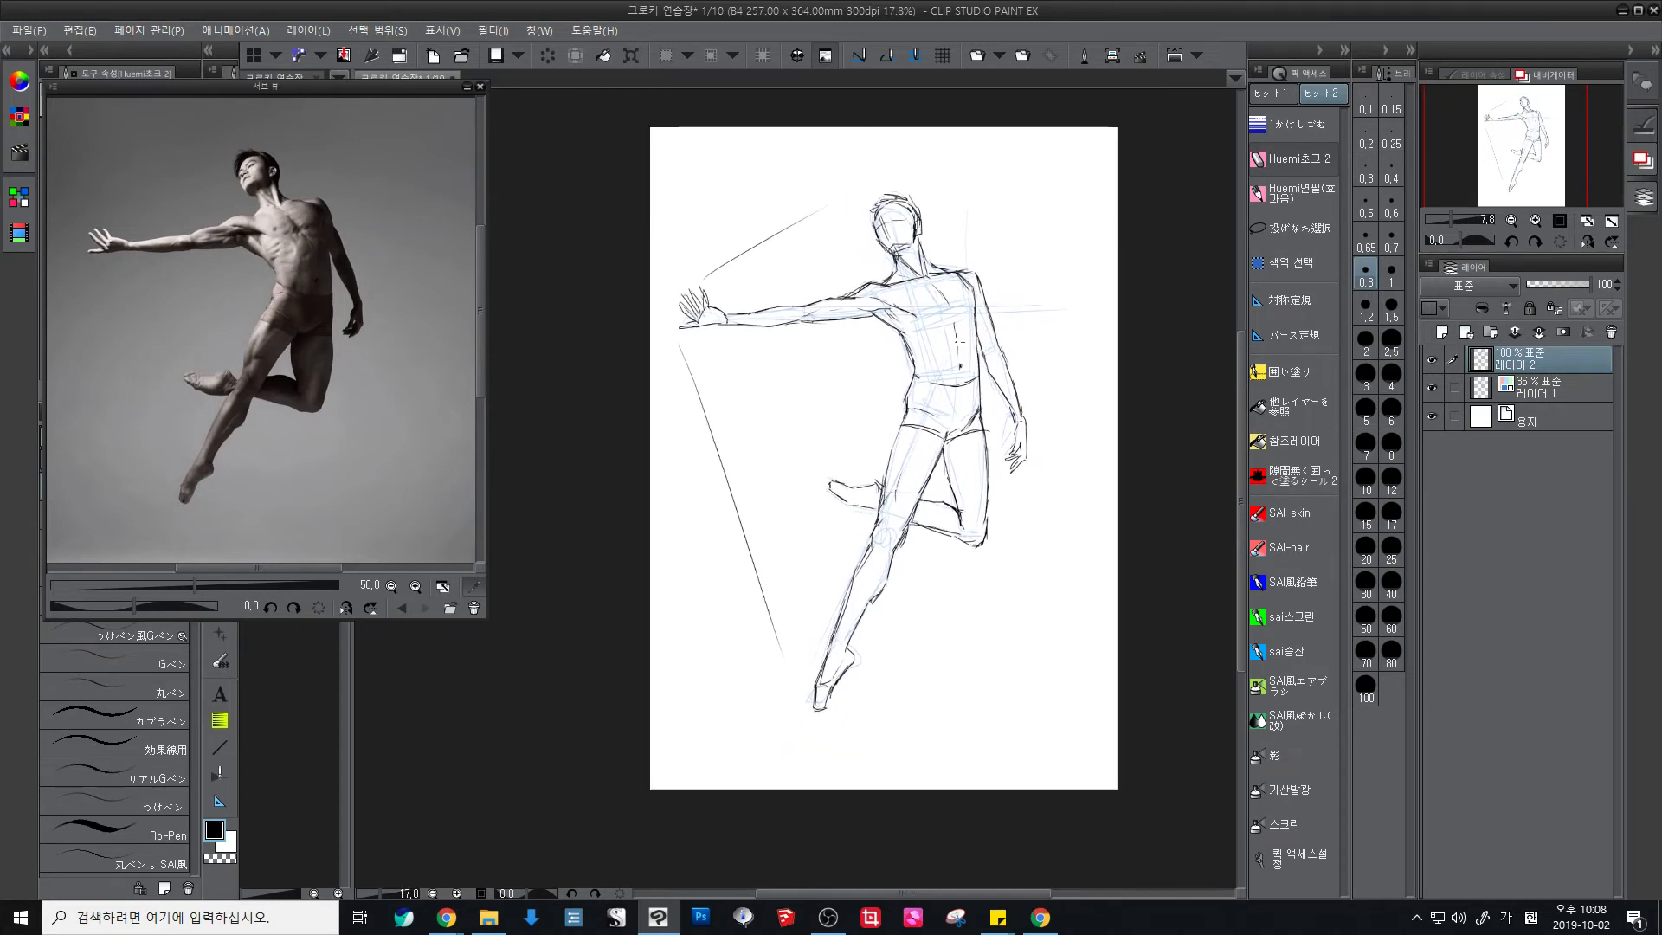
left_click_drag(1039, 430, 1028, 470)
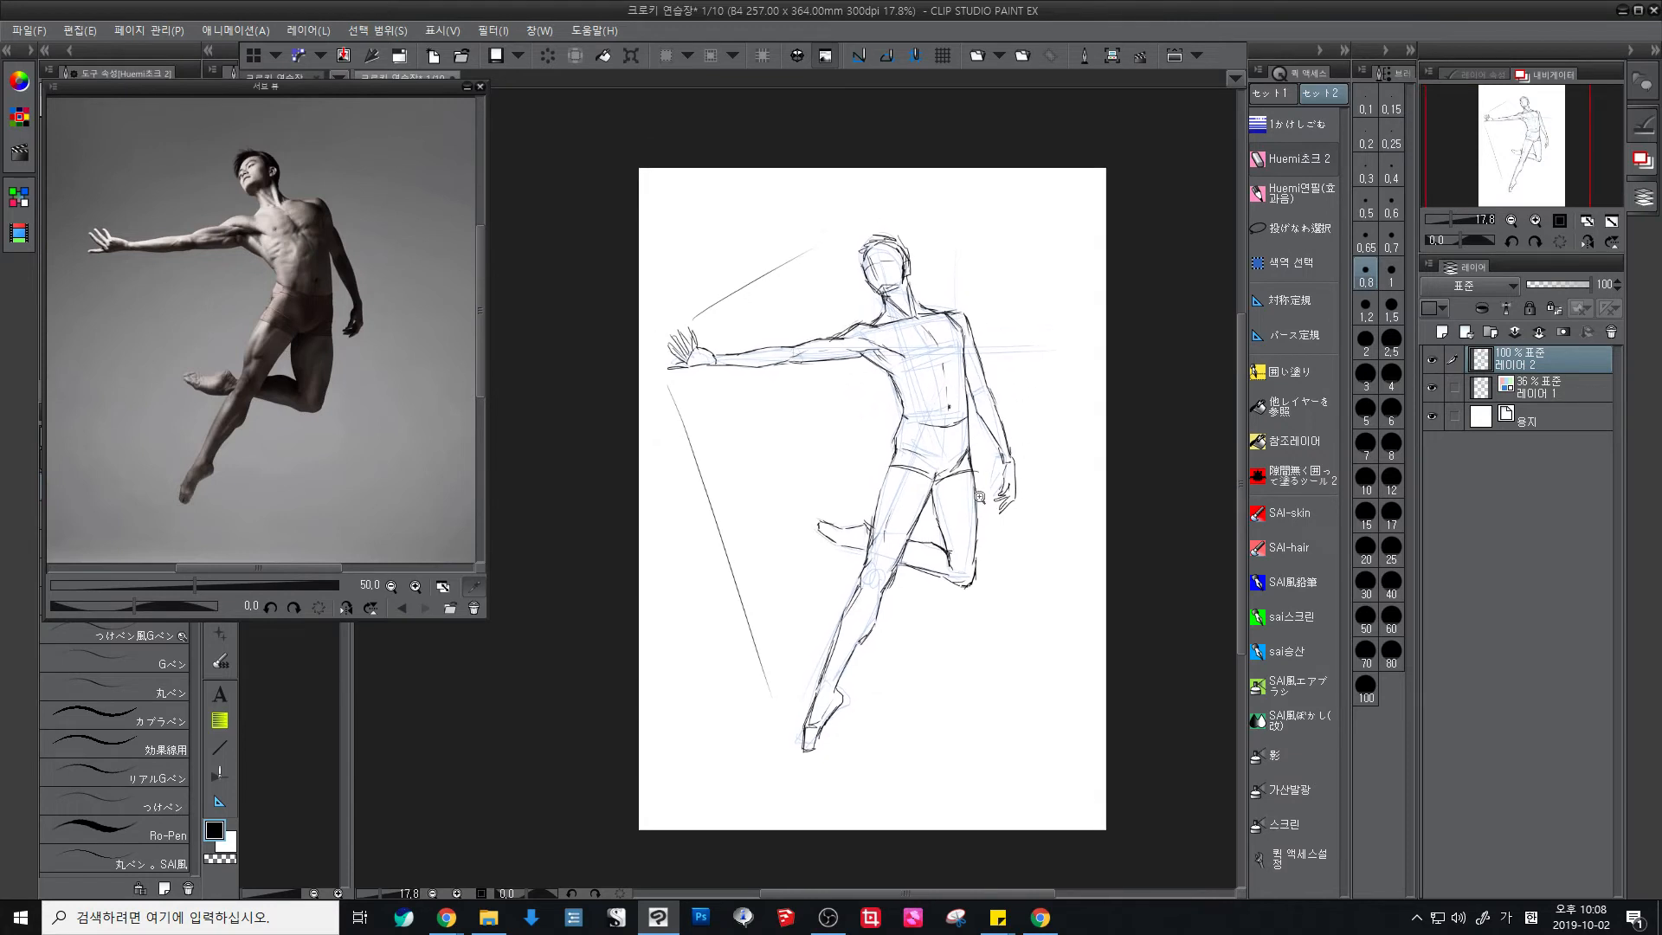
left_click(978, 497)
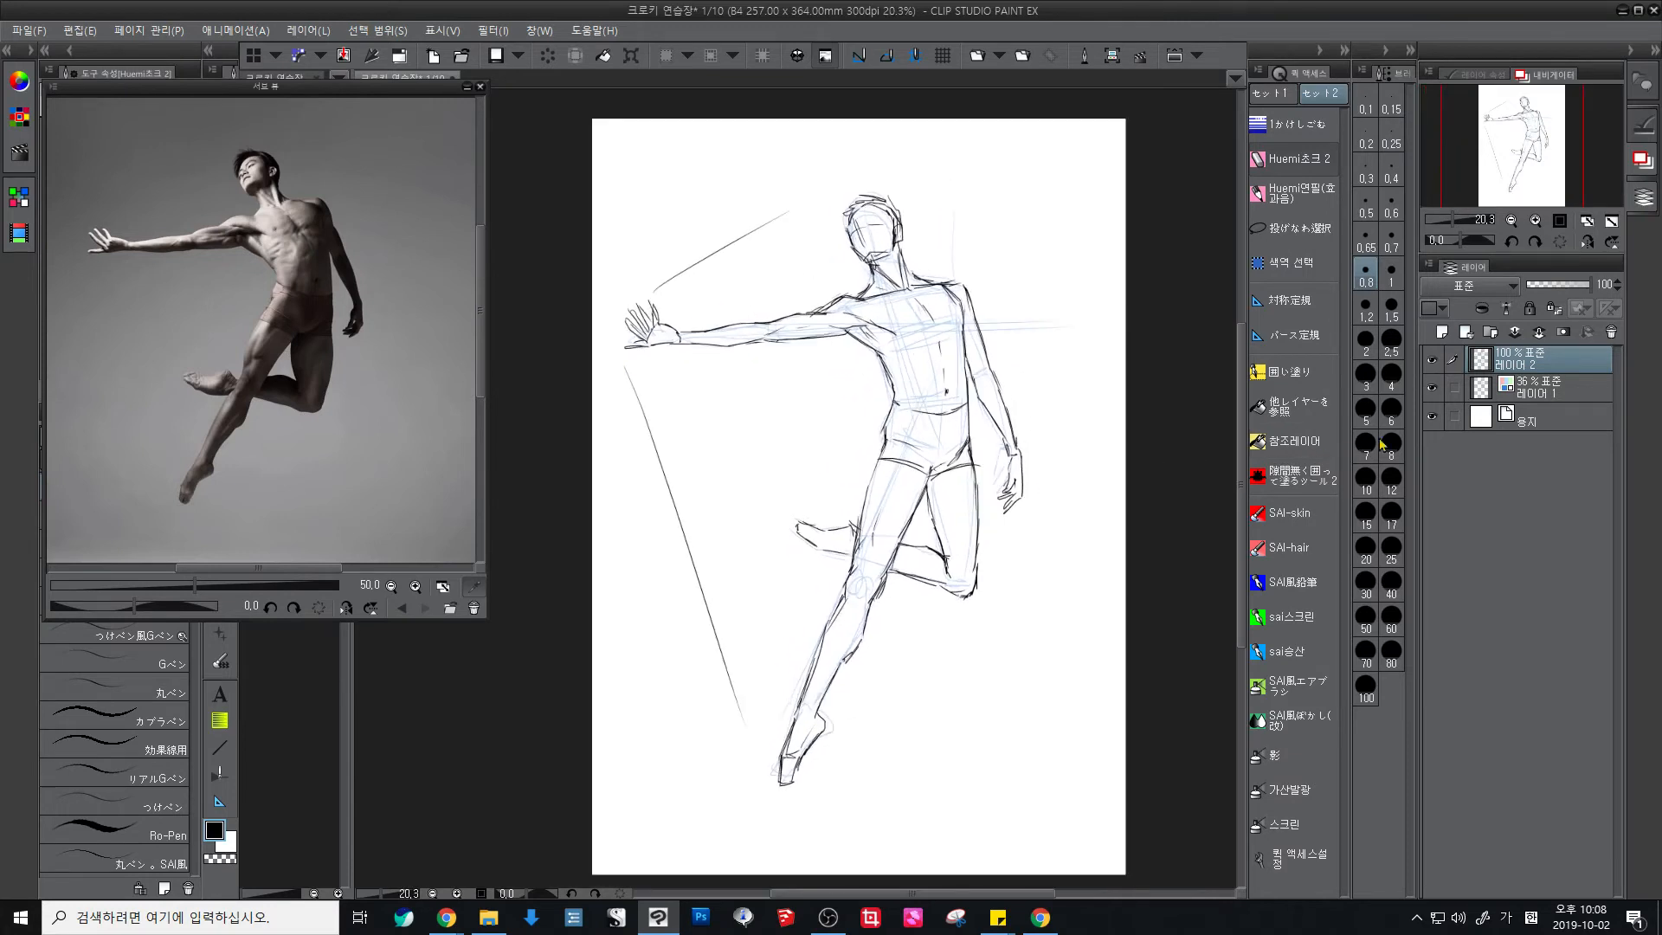
Step: Add a shading layer beneath the line drawing at 29% opacity, hide the blue rough, and choose the SAI-skin brush with an adjusted size
left_click(1441, 332)
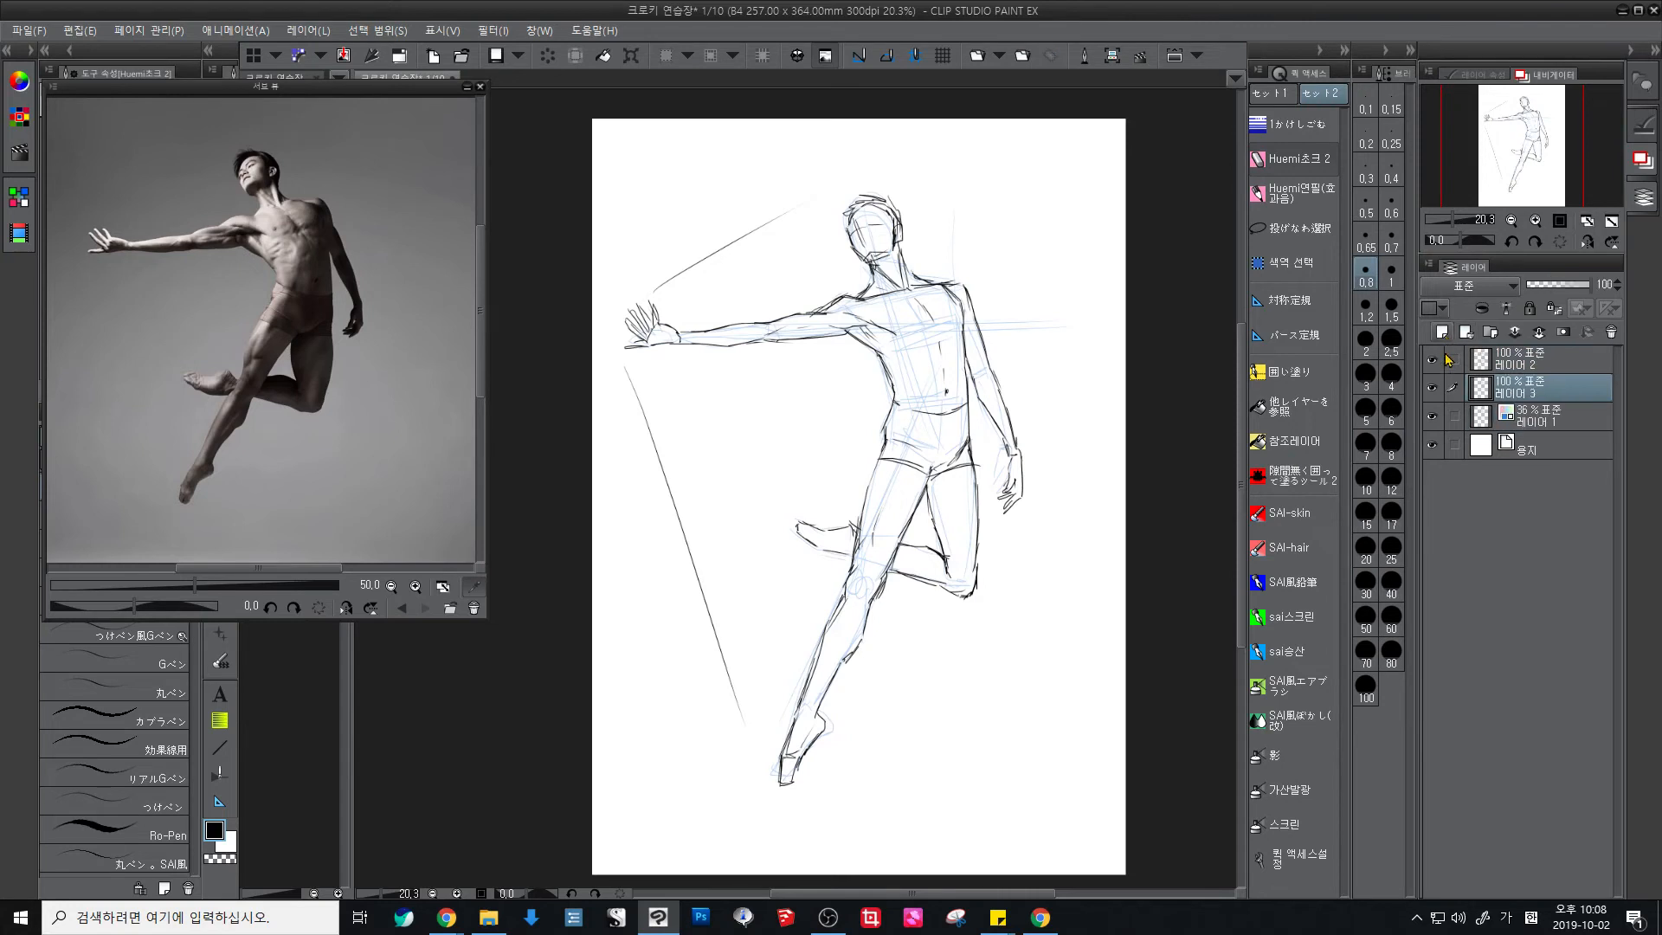
left_click(1436, 416)
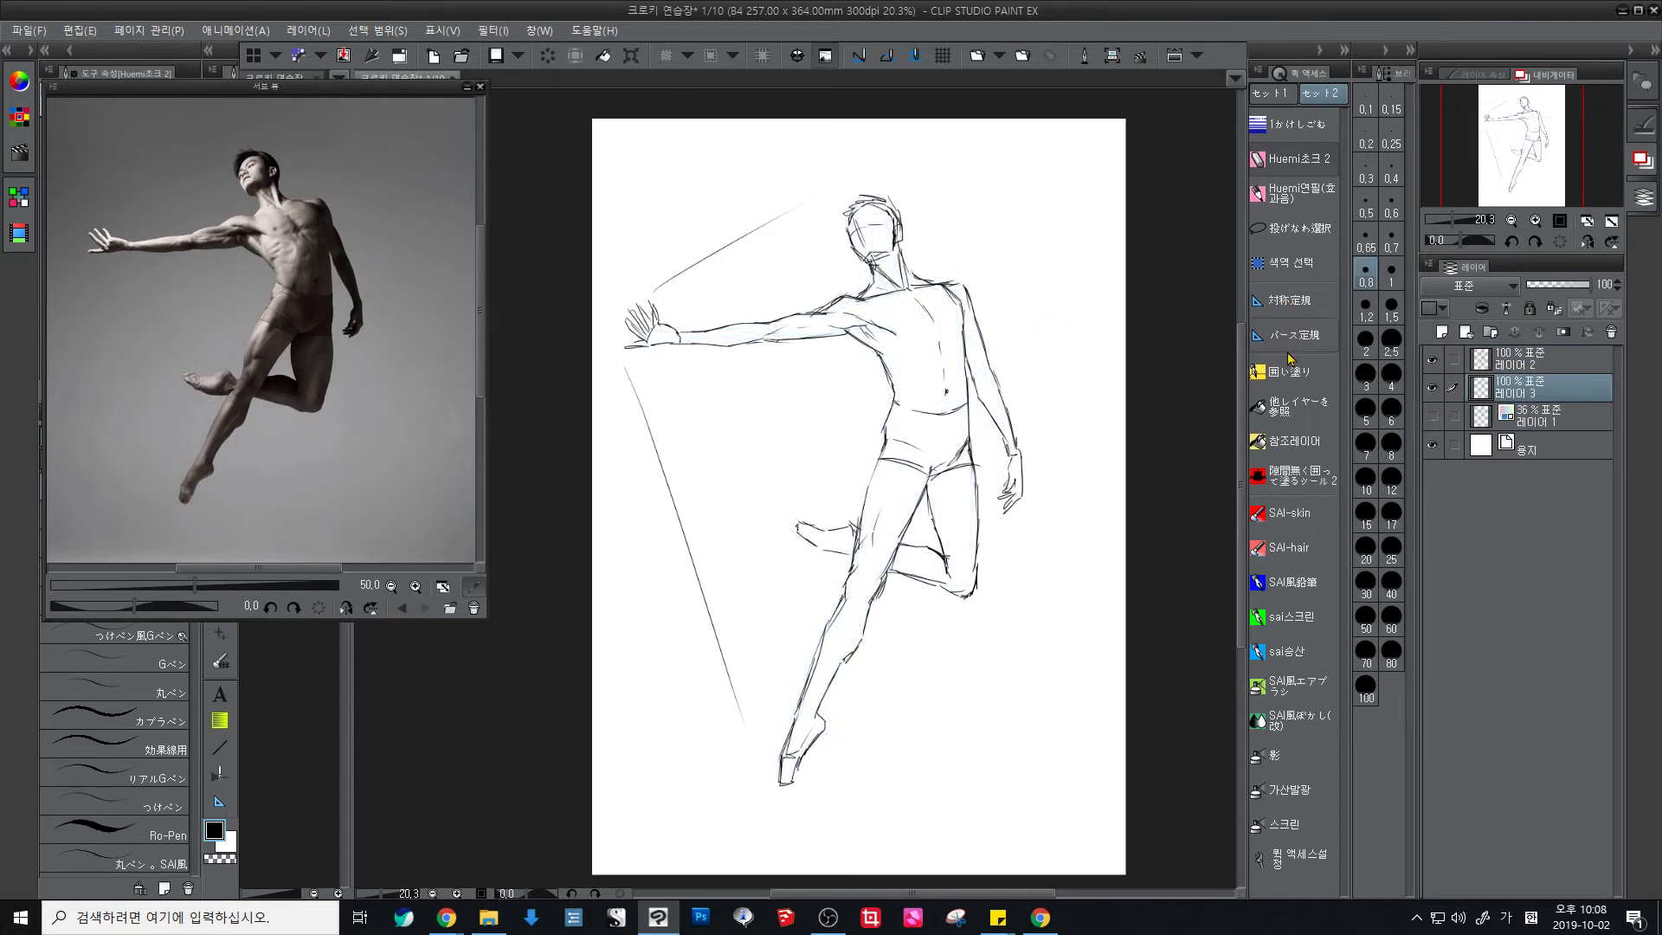
left_click(1300, 511)
mouse_move(1070, 470)
left_mouse_down("ctrl+alt")
mouse_move(1068, 501)
mouse_move(1078, 478)
left_mouse_up("ctrl+alt")
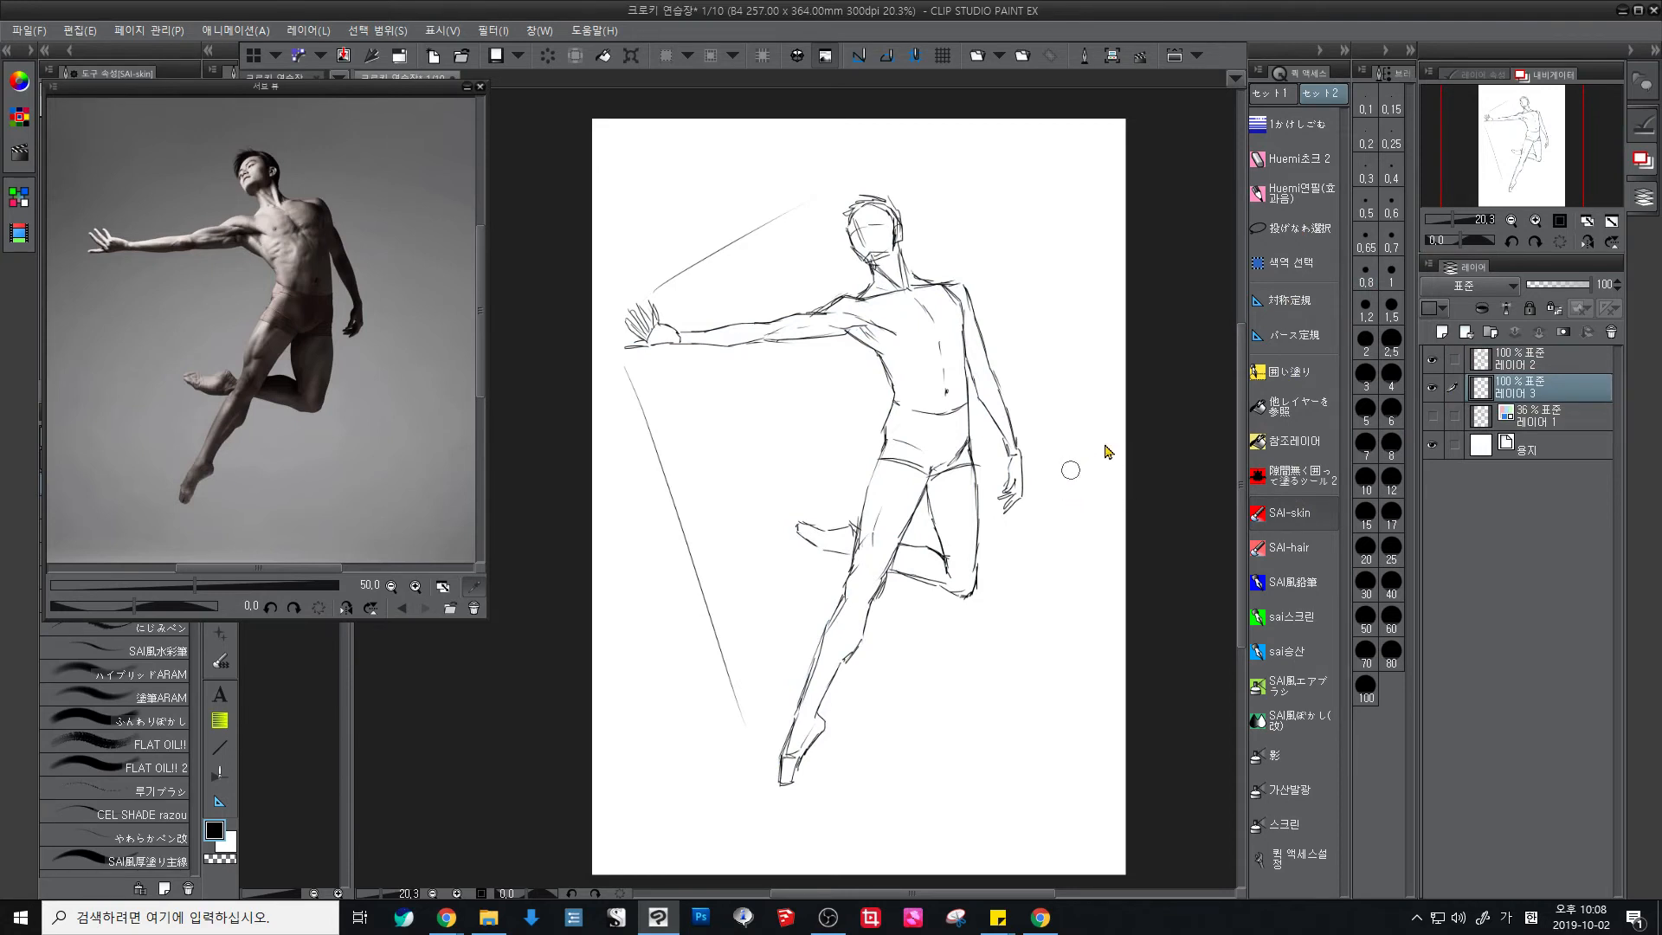
left_click(1549, 285)
Step: Shade the underside of the outstretched arm, the torso's far side and pelvis, and both legs in light grey
mouse_move(820, 323)
left_mouse_down()
mouse_move(876, 331)
mouse_move(854, 338)
left_mouse_up()
mouse_move(697, 339)
left_mouse_down()
mouse_move(869, 334)
mouse_move(881, 368)
left_mouse_up()
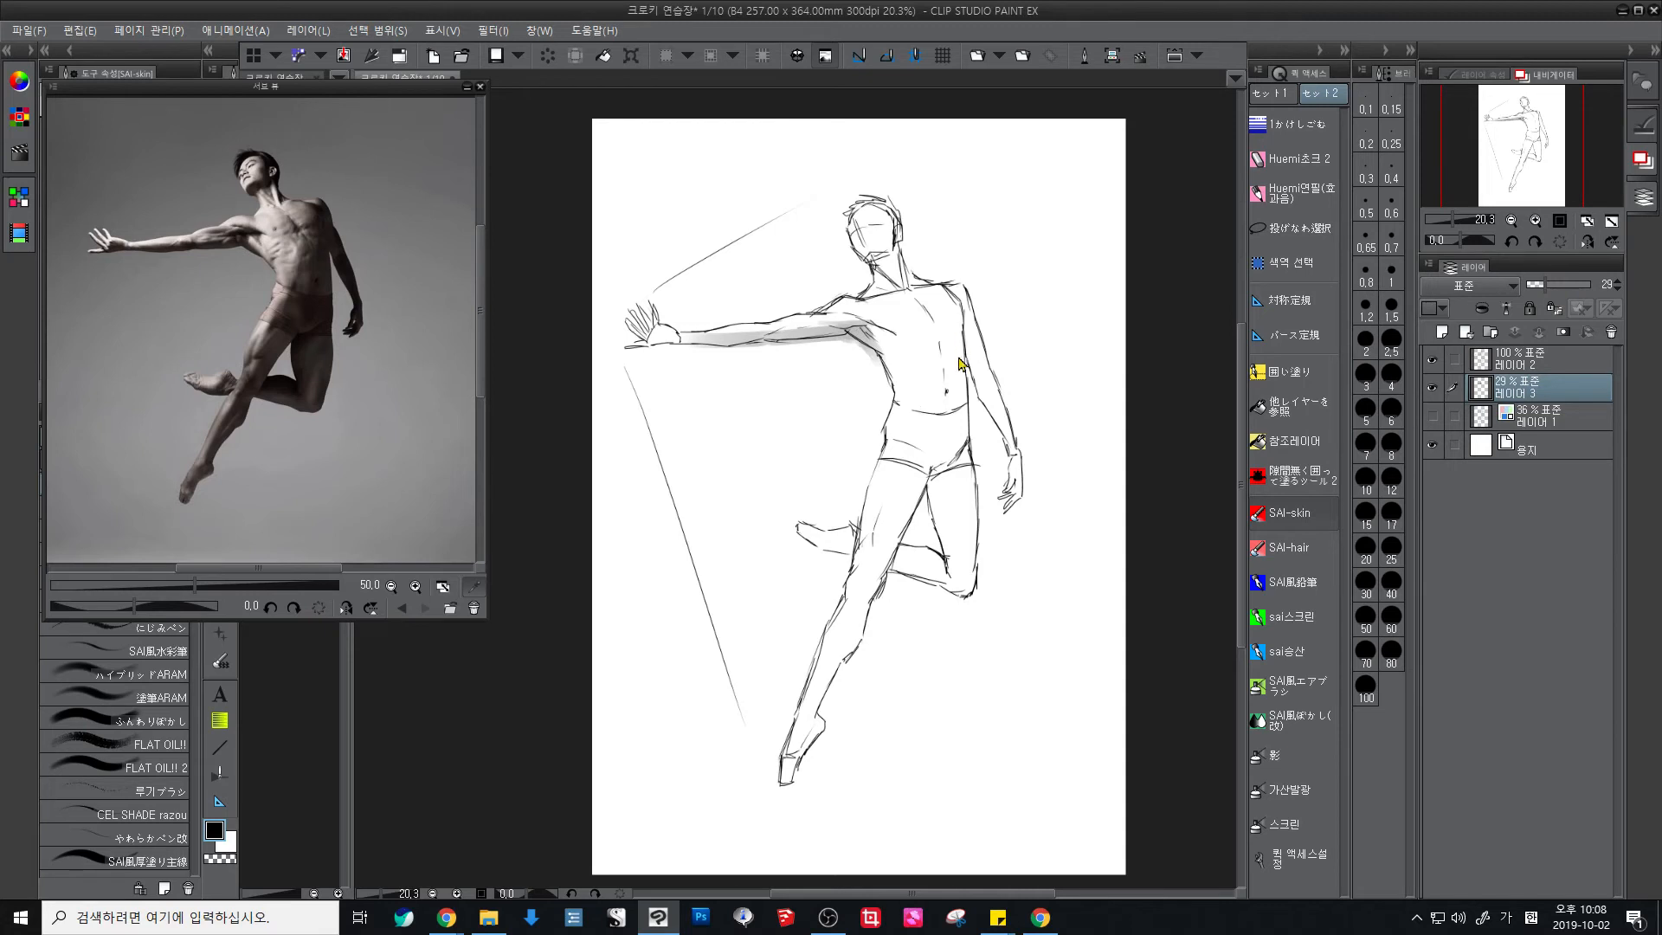
left_click_drag(961, 317, 964, 307)
mouse_move(961, 363)
left_mouse_down()
mouse_move(944, 444)
mouse_move(949, 290)
mouse_move(869, 606)
mouse_move(801, 766)
left_mouse_up()
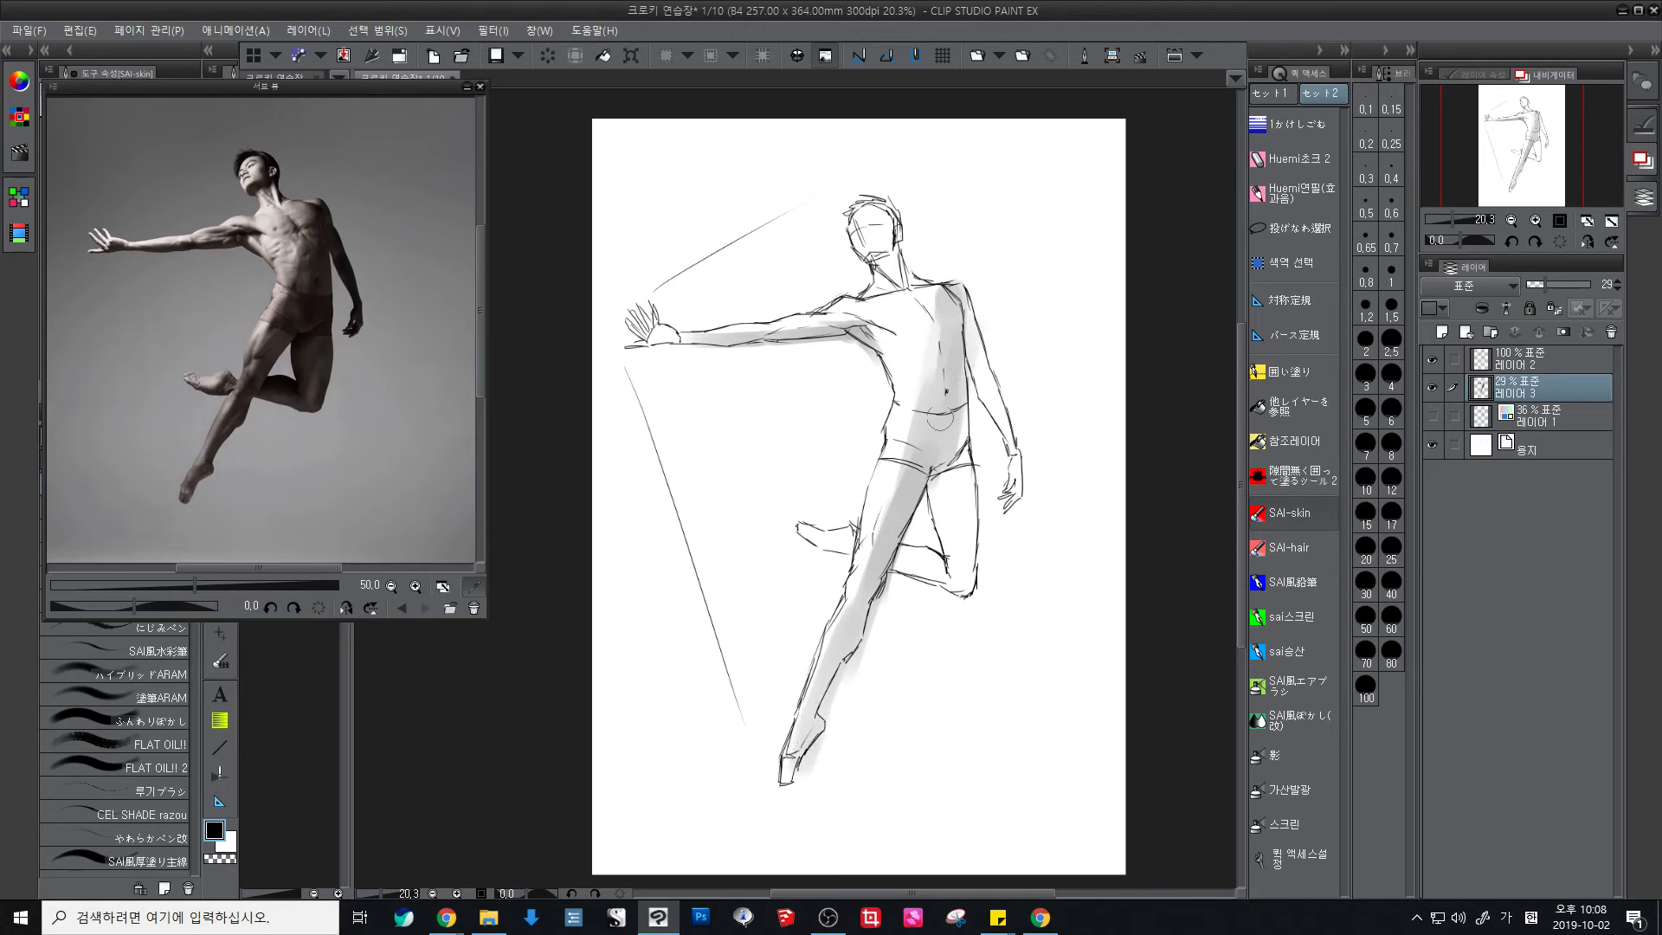
mouse_move(938, 448)
left_mouse_down()
mouse_move(947, 530)
mouse_move(952, 411)
mouse_move(962, 576)
mouse_move(904, 559)
mouse_move(861, 575)
mouse_move(809, 541)
left_mouse_up()
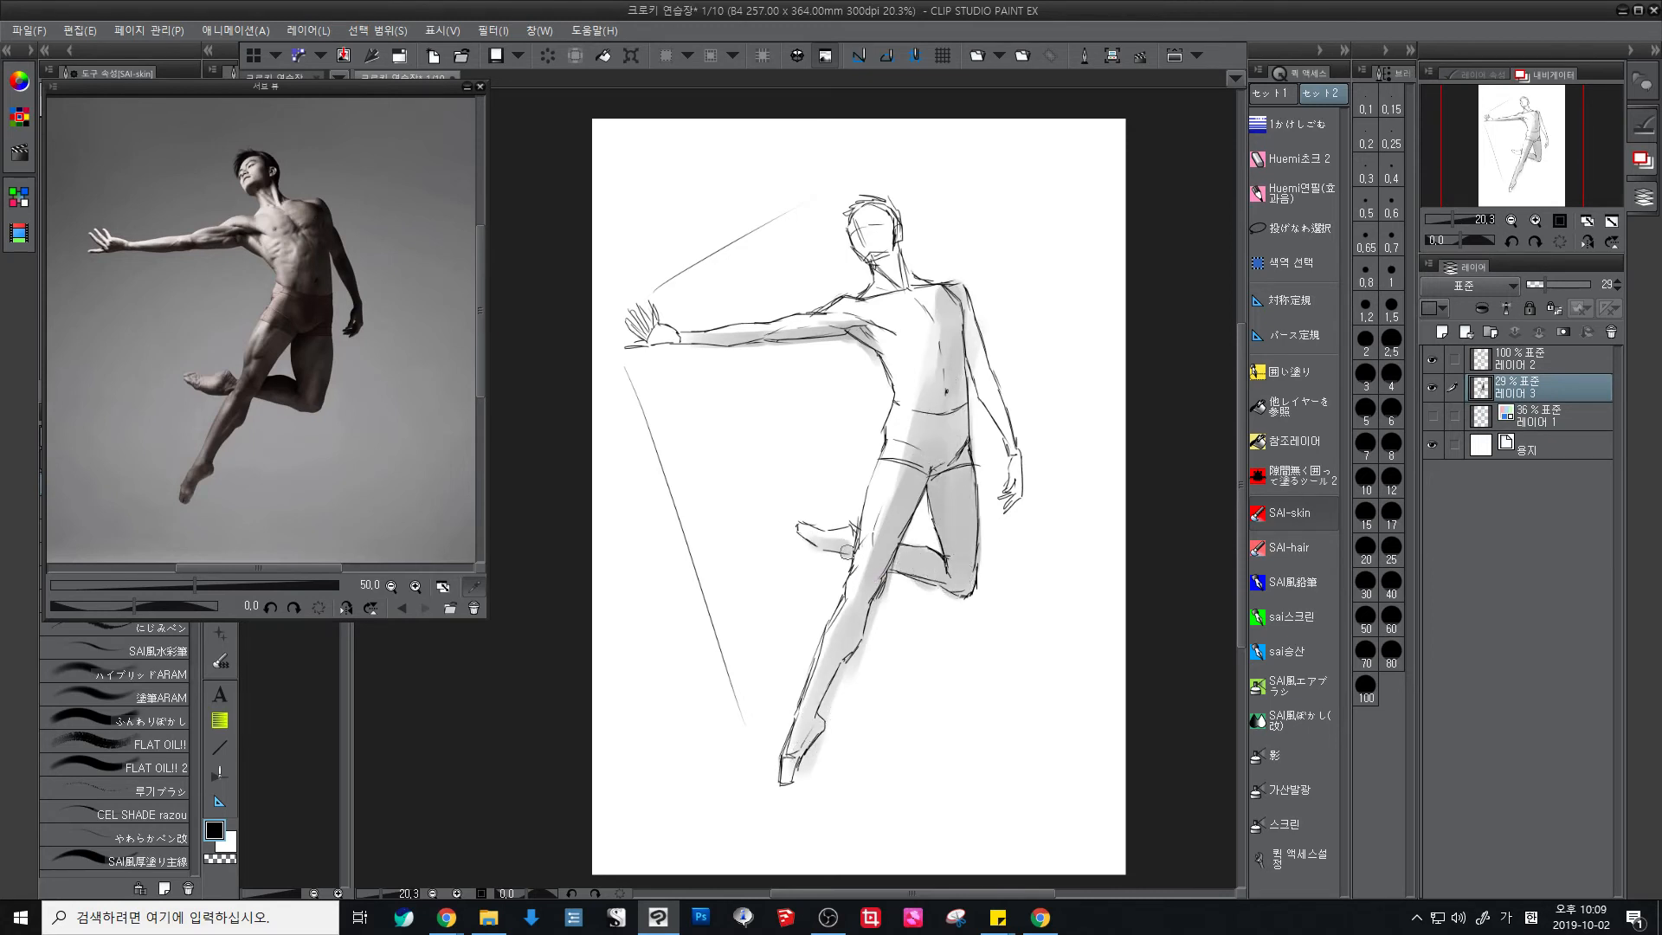
Step: Shade the lowered arm and hand, the chest, face and neck, and the palm of the outstretched hand
left_click_drag(968, 311, 1009, 506)
mouse_move(881, 329)
left_mouse_down()
mouse_move(868, 327)
mouse_move(896, 335)
left_mouse_up()
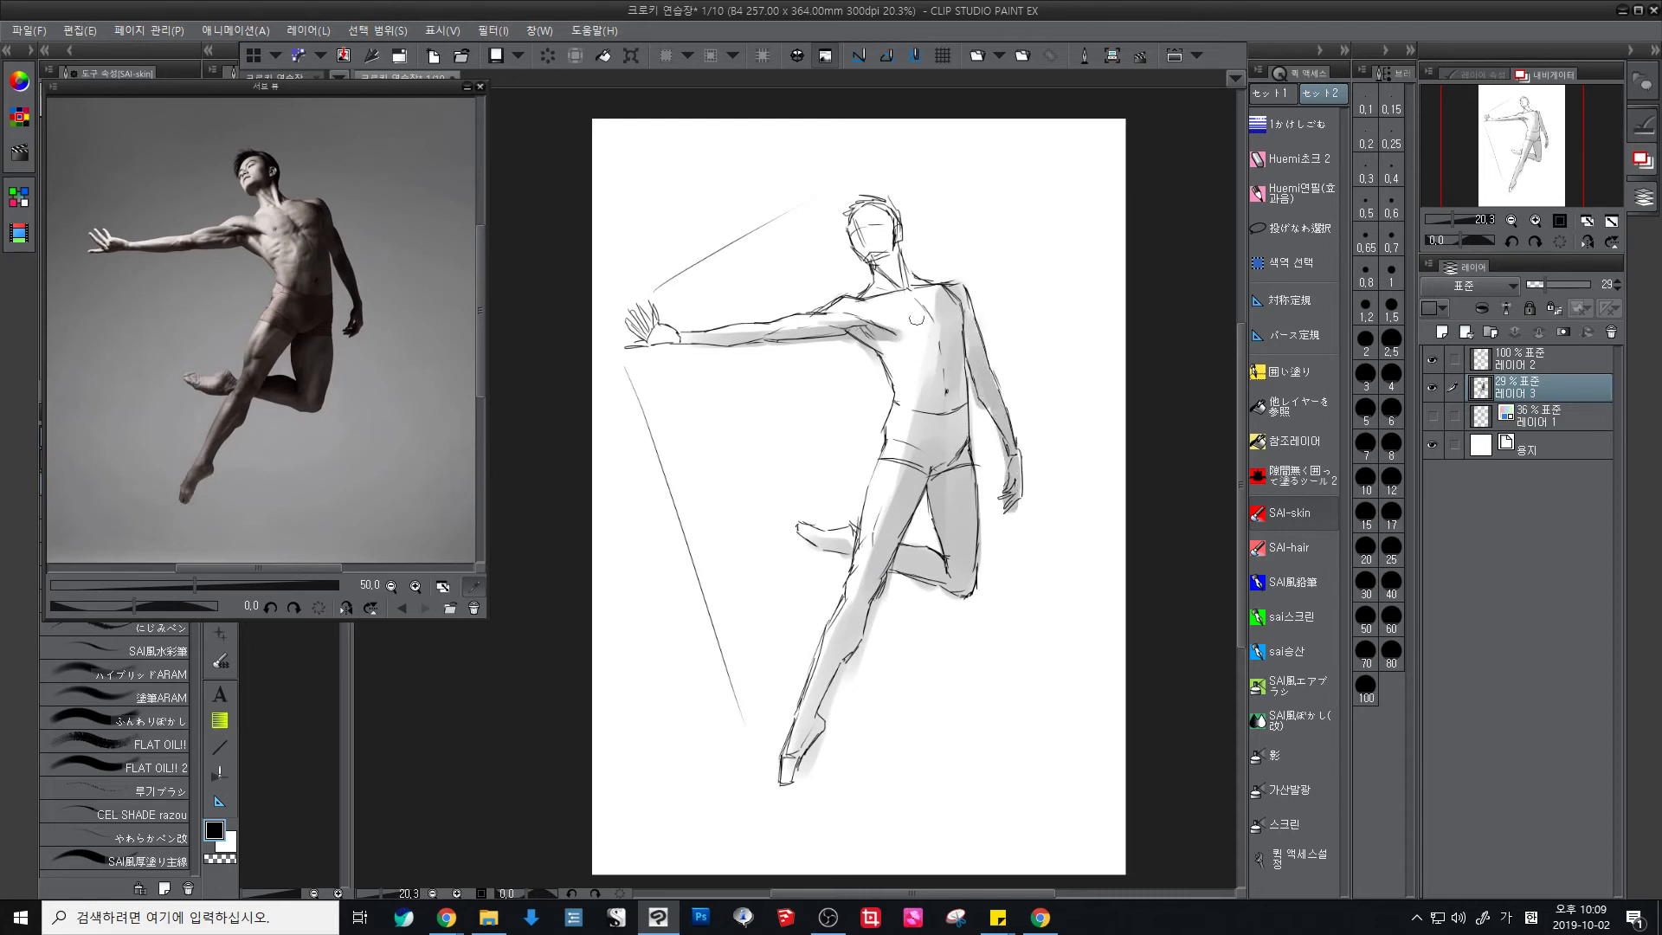
mouse_move(894, 256)
left_mouse_down()
mouse_move(880, 260)
mouse_move(896, 252)
left_mouse_up()
left_click_drag(877, 194, 896, 251)
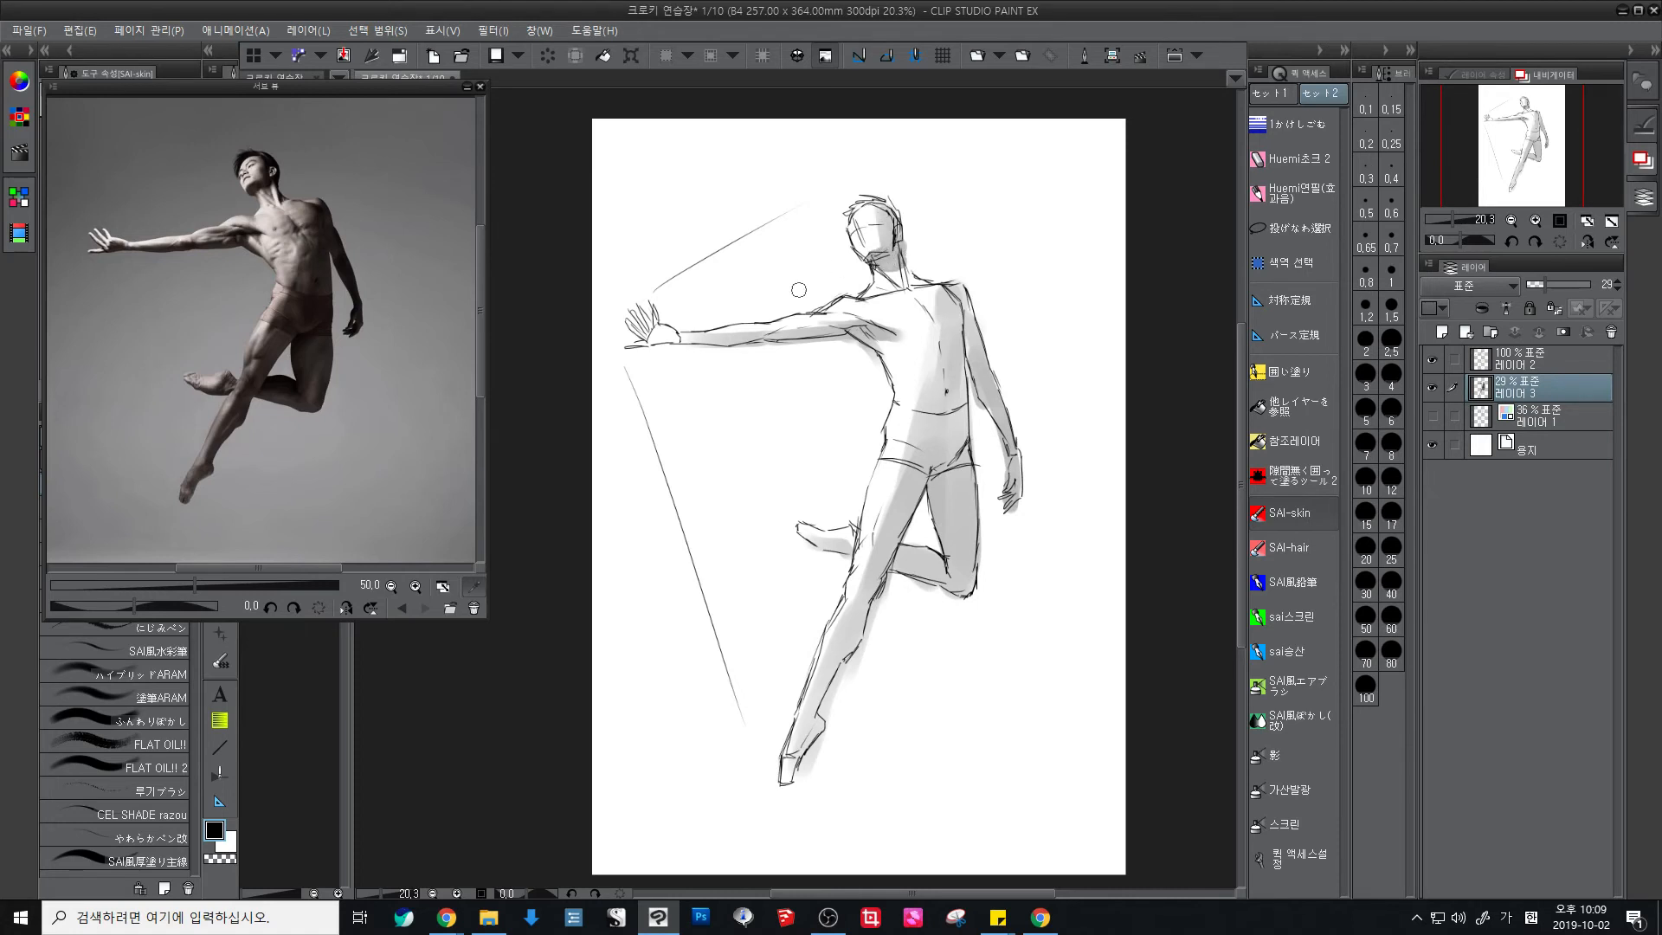
left_click_drag(666, 334, 684, 340)
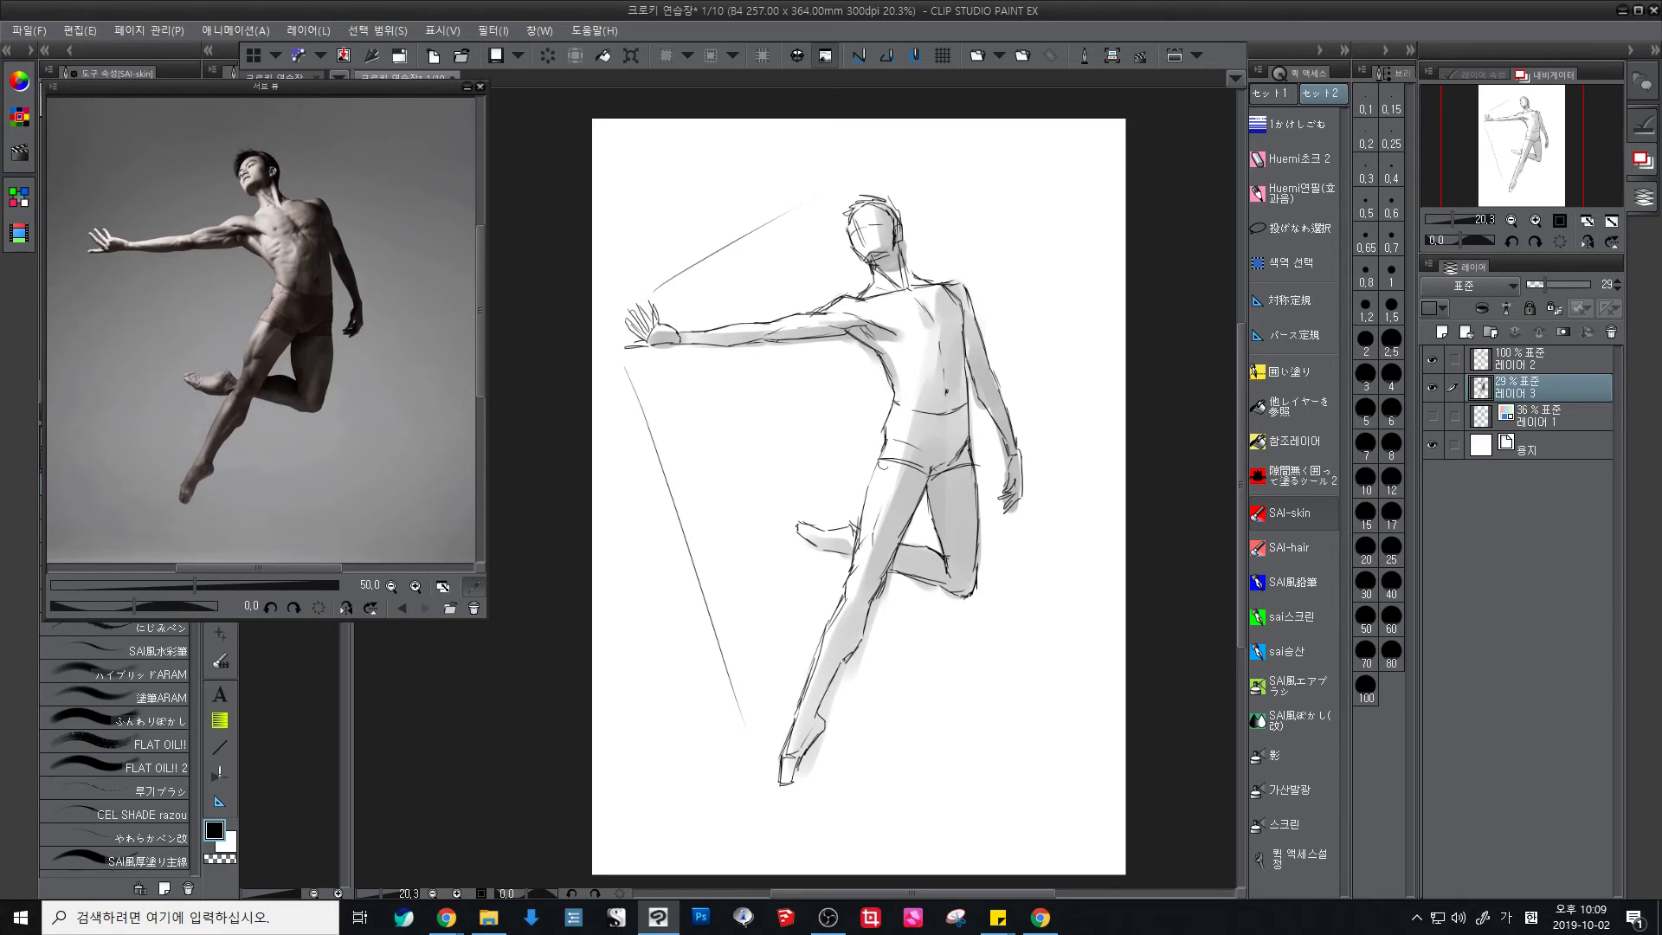
Step: Add a second shading layer at 32% opacity above the first and darken the outstretched arm's armpit area and the lowered arm
left_click(1442, 332)
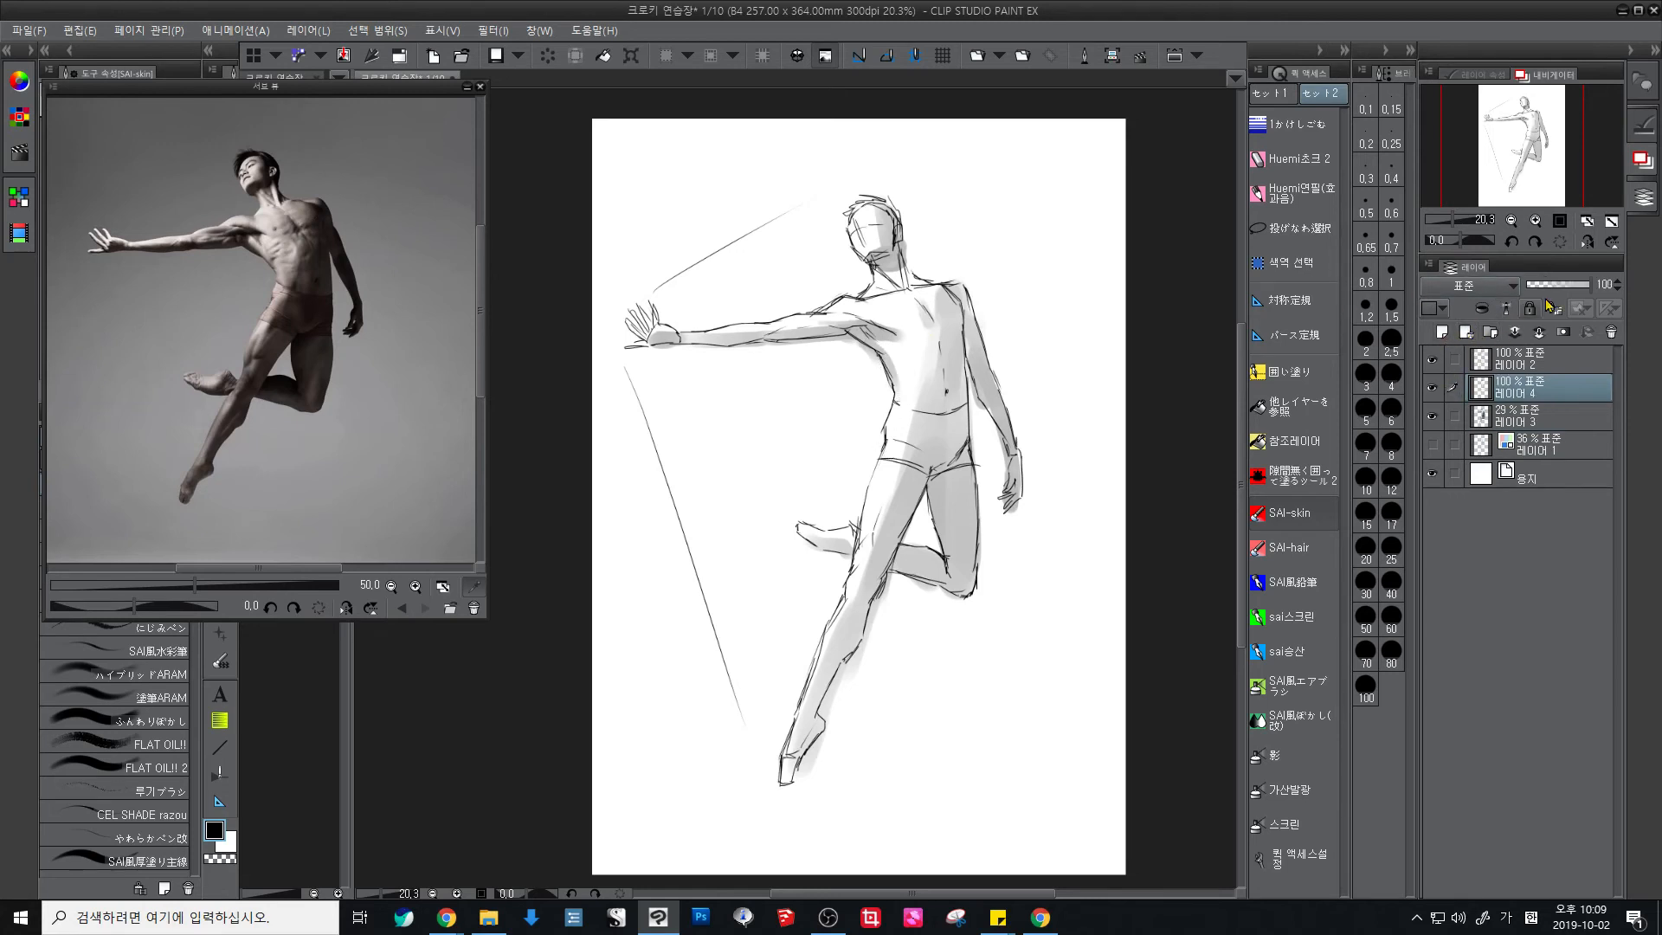
left_click_drag(1553, 286, 1547, 286)
left_click_drag(848, 324, 871, 329)
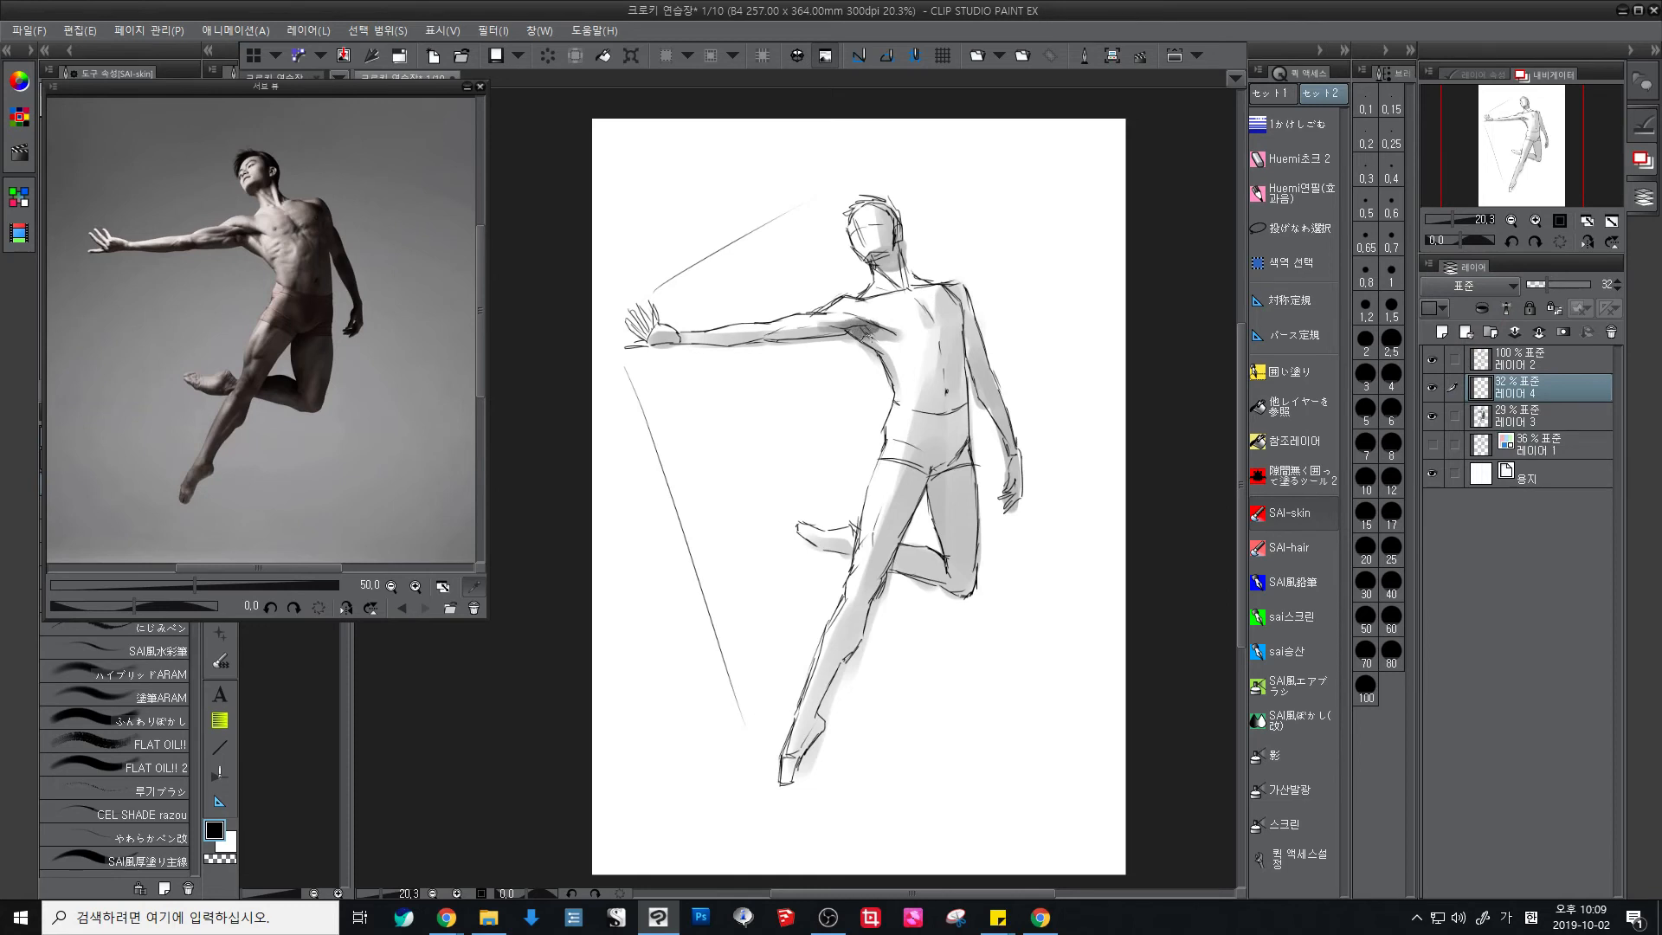
mouse_move(969, 305)
left_mouse_down()
mouse_move(969, 333)
mouse_move(950, 298)
mouse_move(966, 348)
mouse_move(967, 325)
mouse_move(928, 381)
mouse_move(985, 374)
mouse_move(1002, 423)
left_mouse_up()
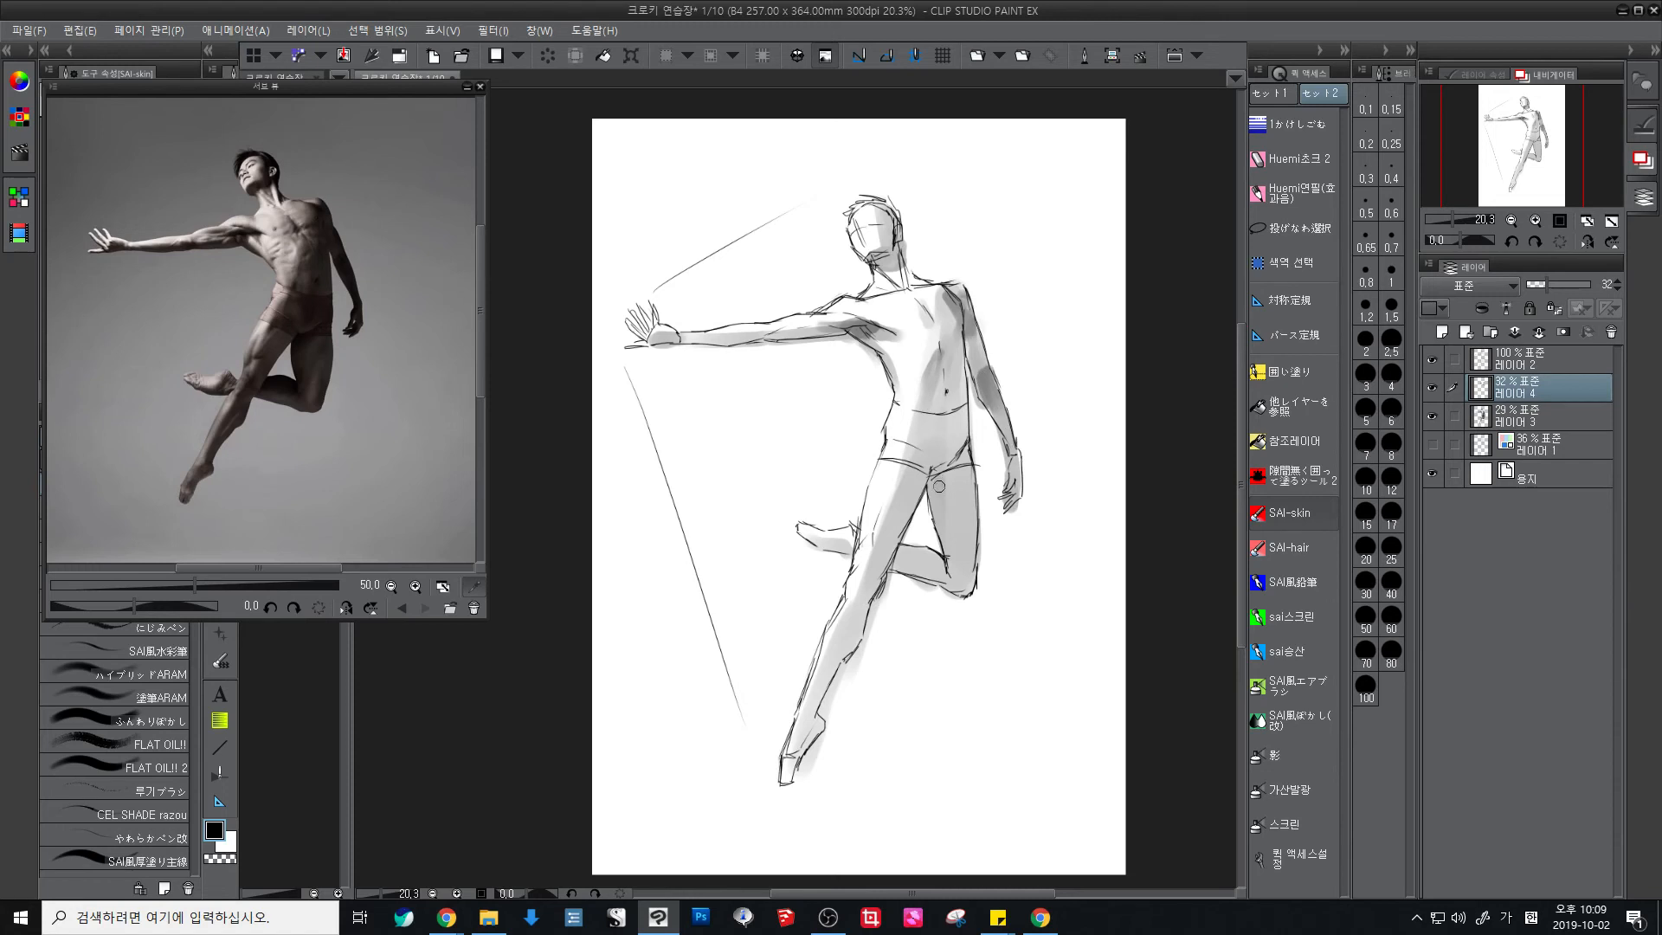
Step: Deepen the shadows on both legs, the pelvis, the torso side, the outstretched palm and the lowered hand
mouse_move(939, 483)
left_mouse_down()
mouse_move(958, 567)
mouse_move(900, 558)
mouse_move(950, 567)
mouse_move(890, 528)
mouse_move(863, 582)
left_mouse_up()
mouse_move(861, 595)
left_mouse_down()
mouse_move(819, 696)
mouse_move(860, 630)
mouse_move(799, 758)
left_mouse_up()
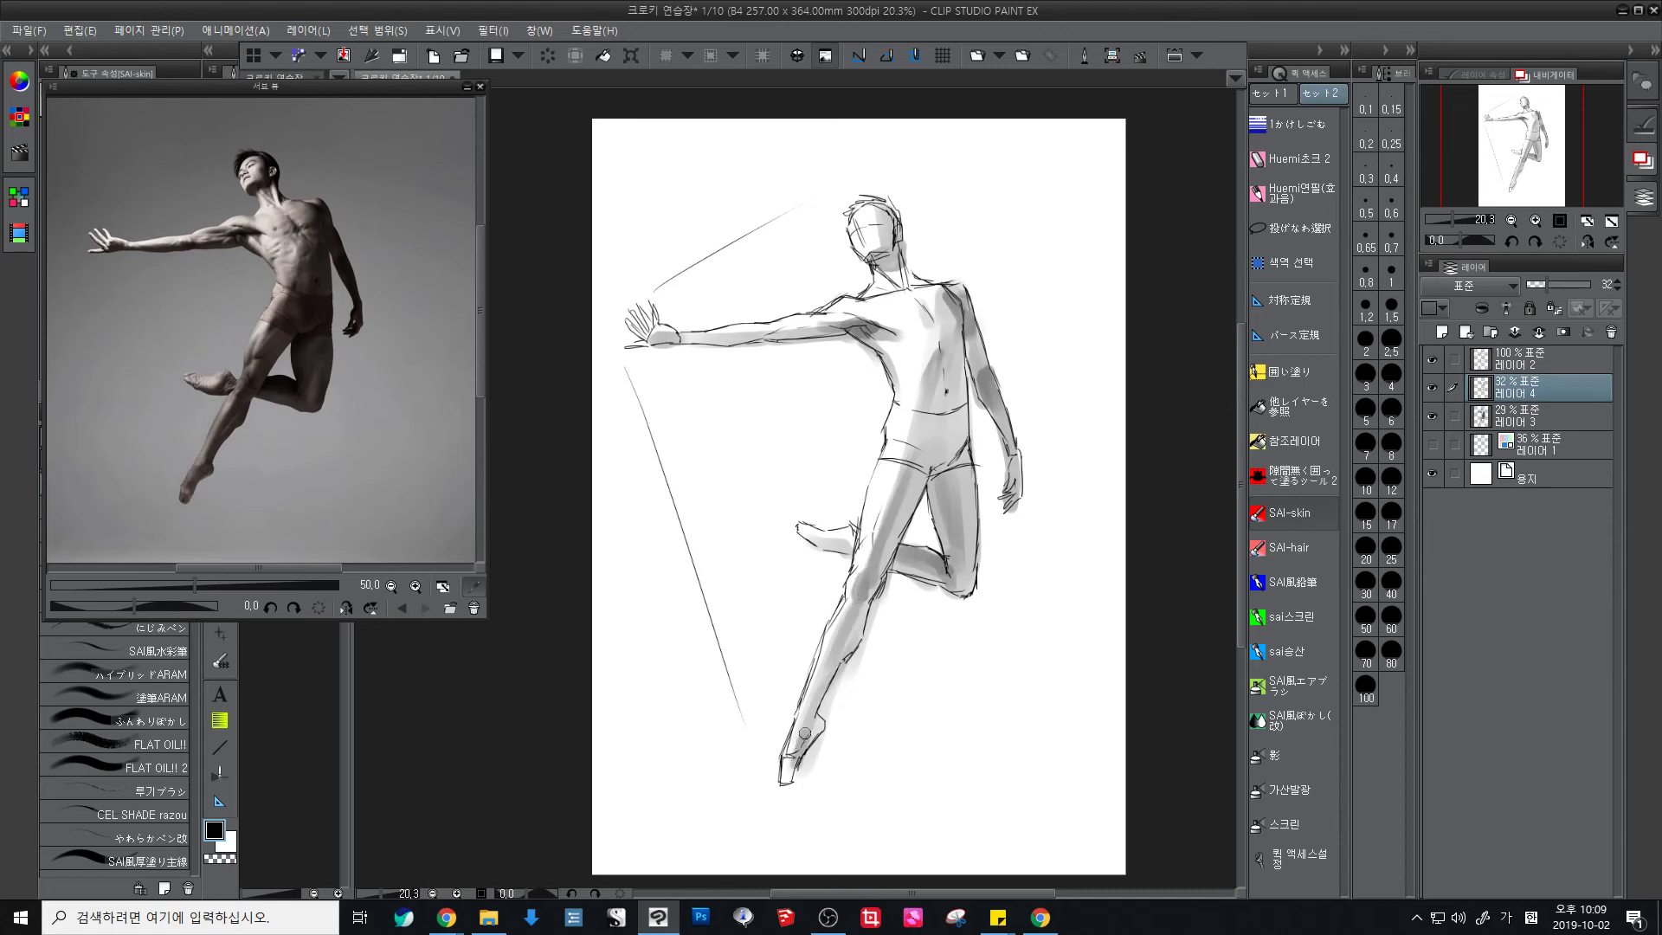
left_click_drag(963, 427, 935, 477)
left_click_drag(959, 350, 952, 387)
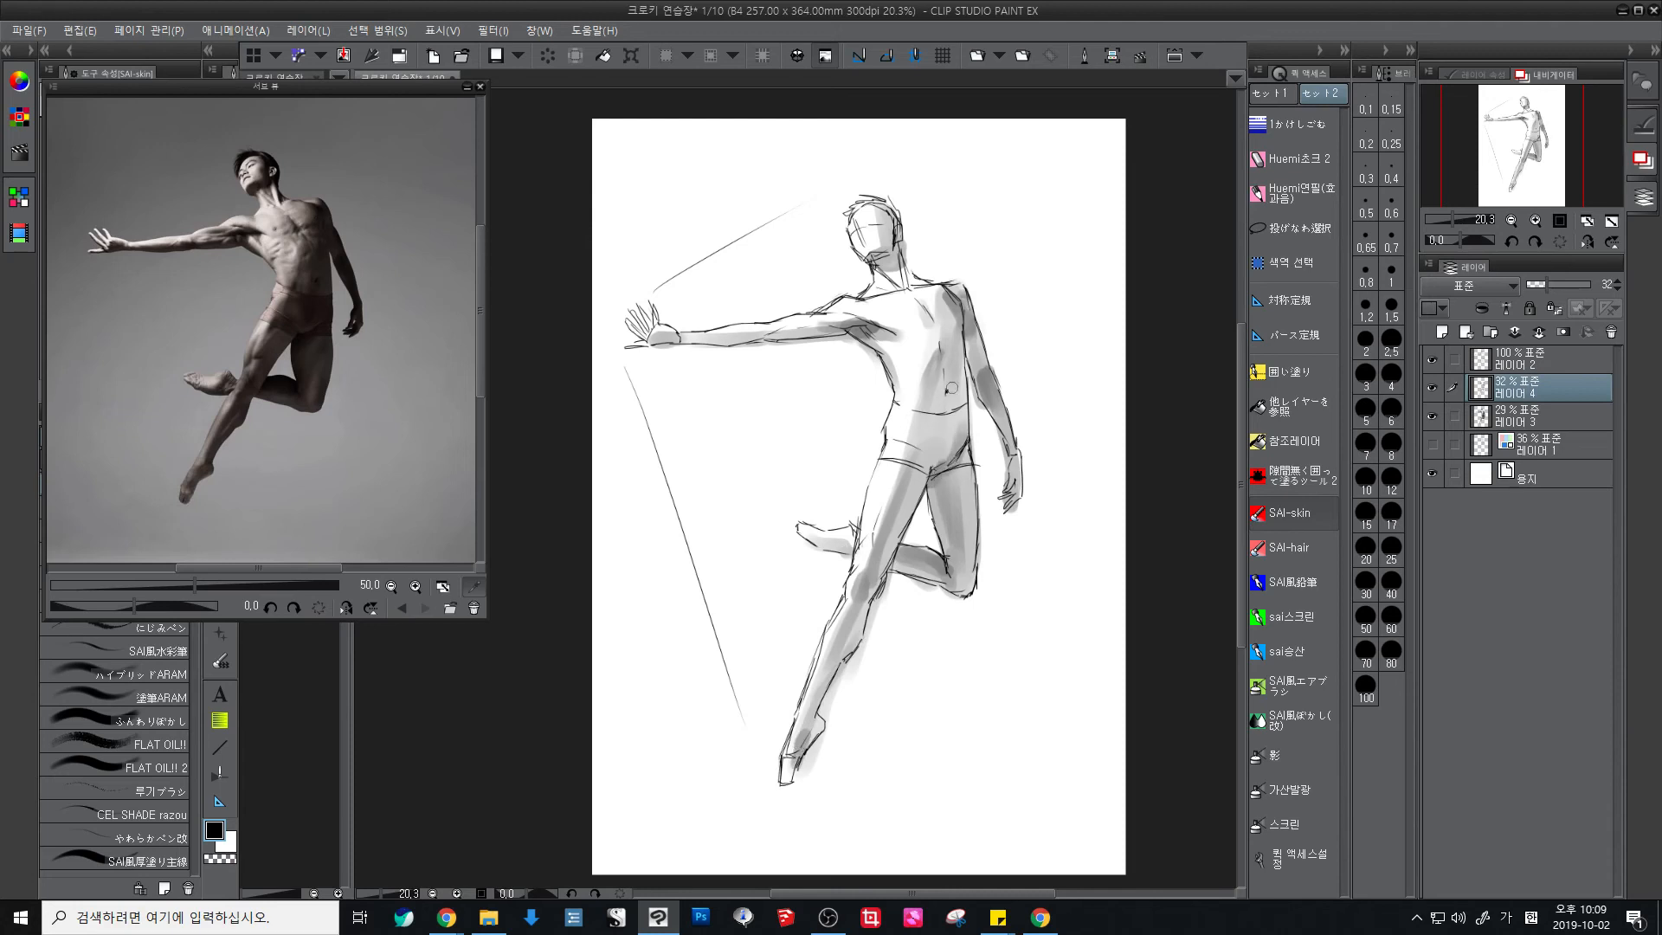
left_click_drag(658, 341, 674, 339)
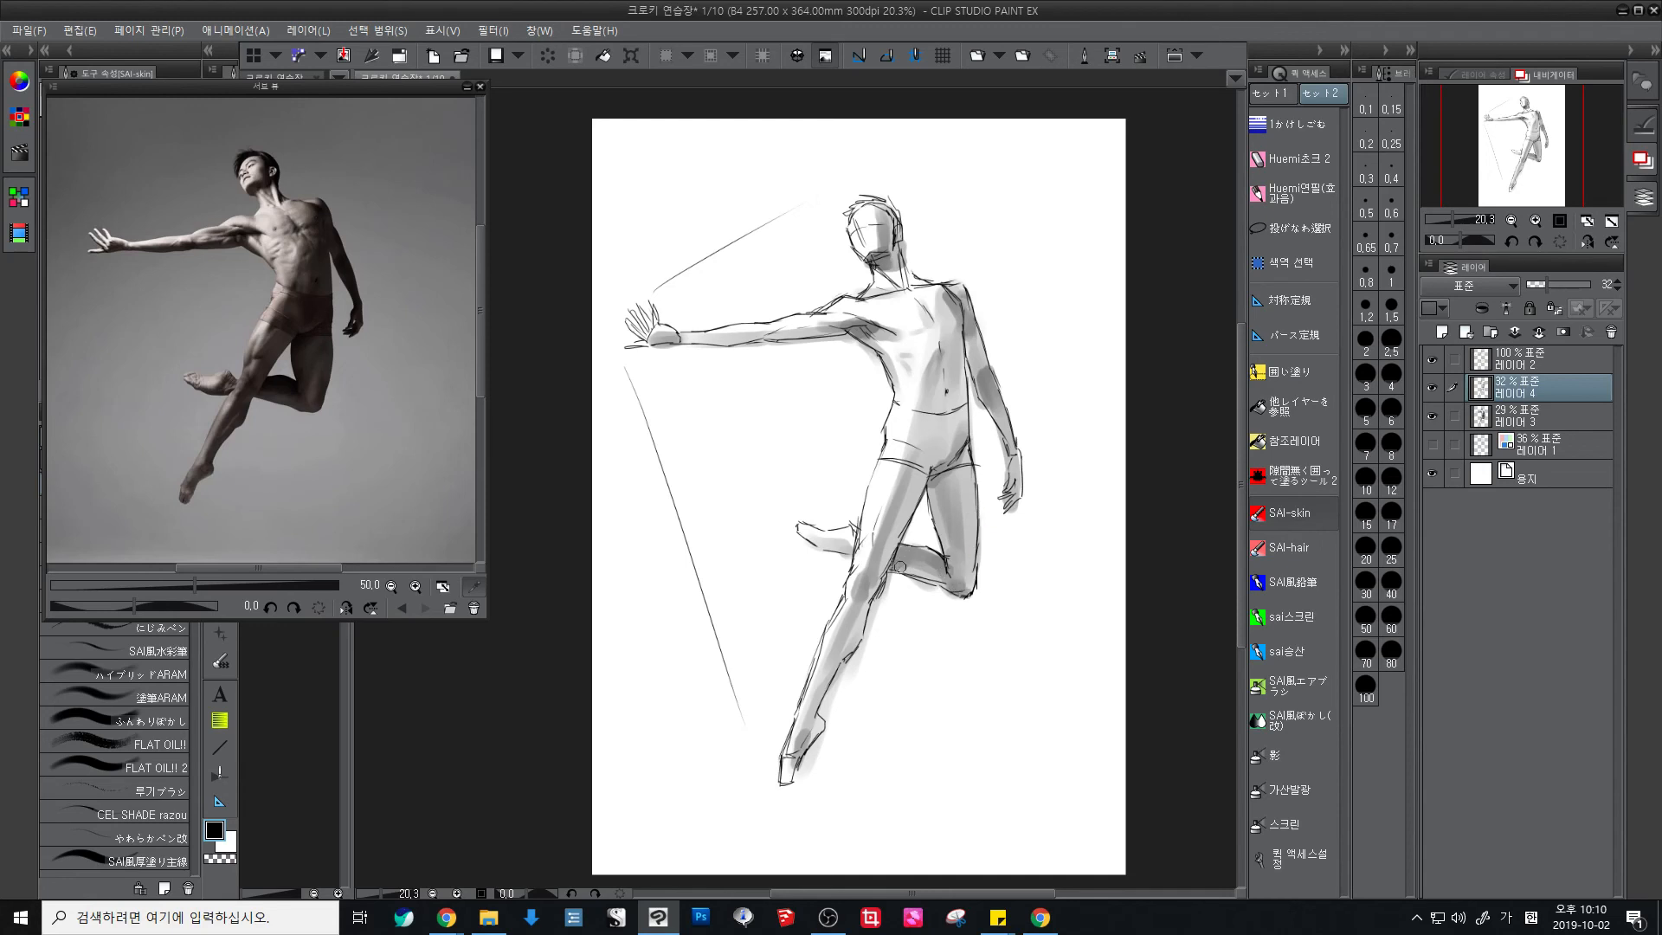
mouse_move(955, 474)
left_mouse_down()
mouse_move(954, 386)
mouse_move(918, 379)
mouse_move(923, 430)
left_mouse_up()
left_click_drag(916, 449, 1015, 488)
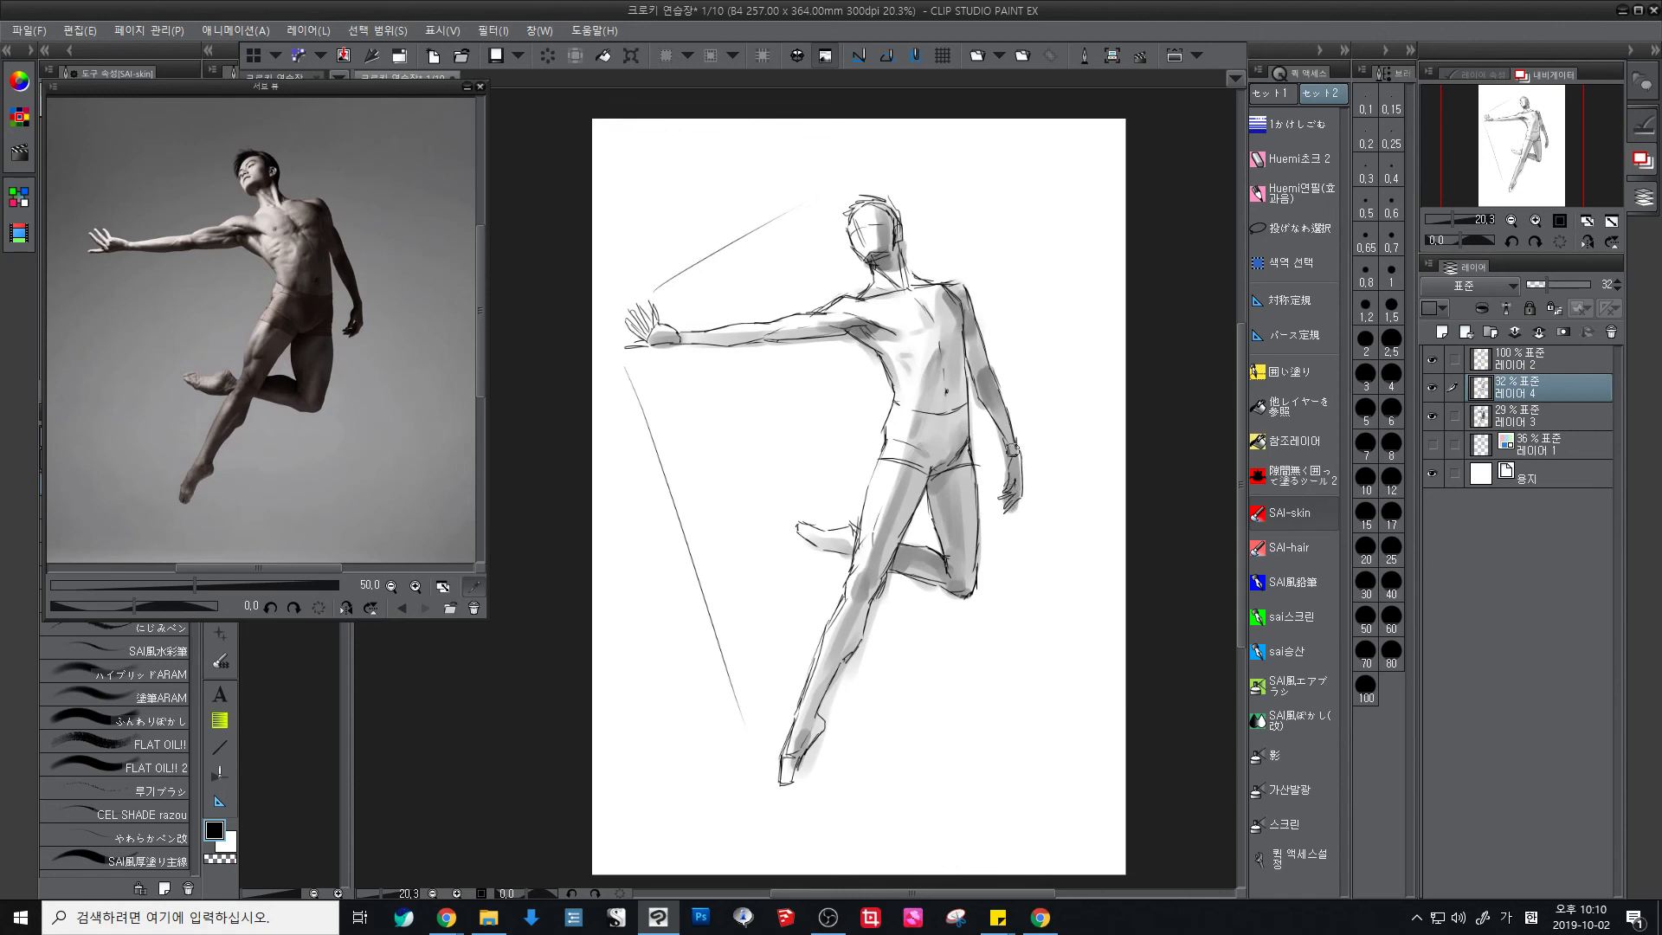
Step: Handwrite the year "2019." in the blank area beside the lower foot on 레이어 2 with the Huemi초크 2 brush
scroll(1037, 387, "down", 1)
scroll(987, 606, "up", 2)
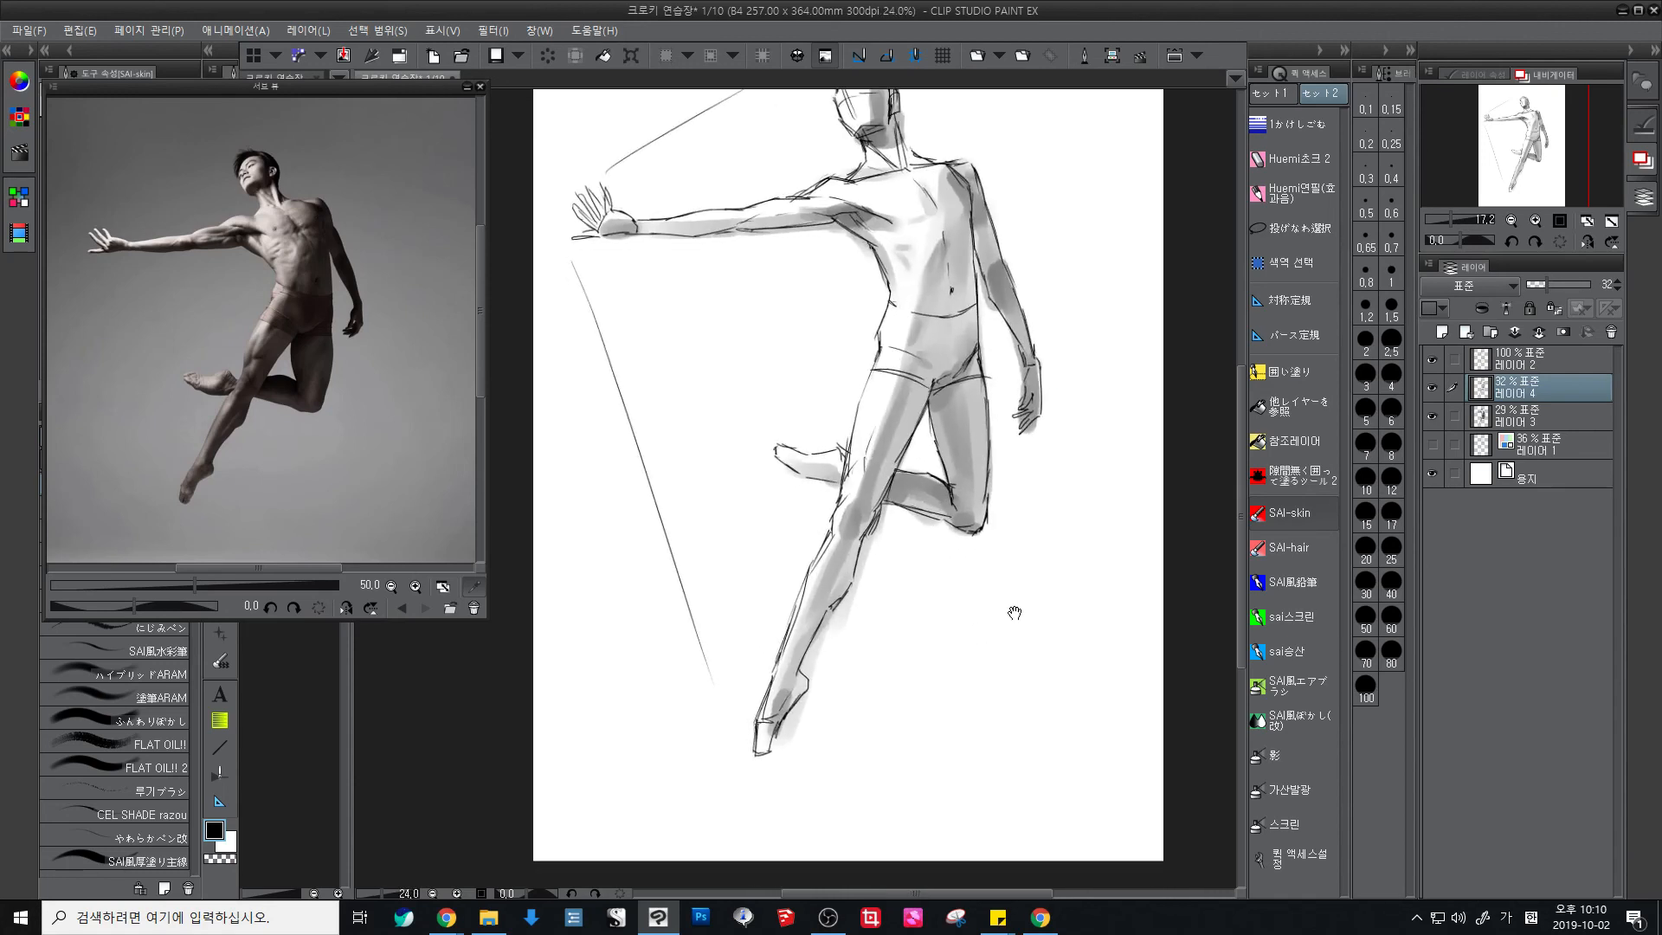
left_click(1298, 159)
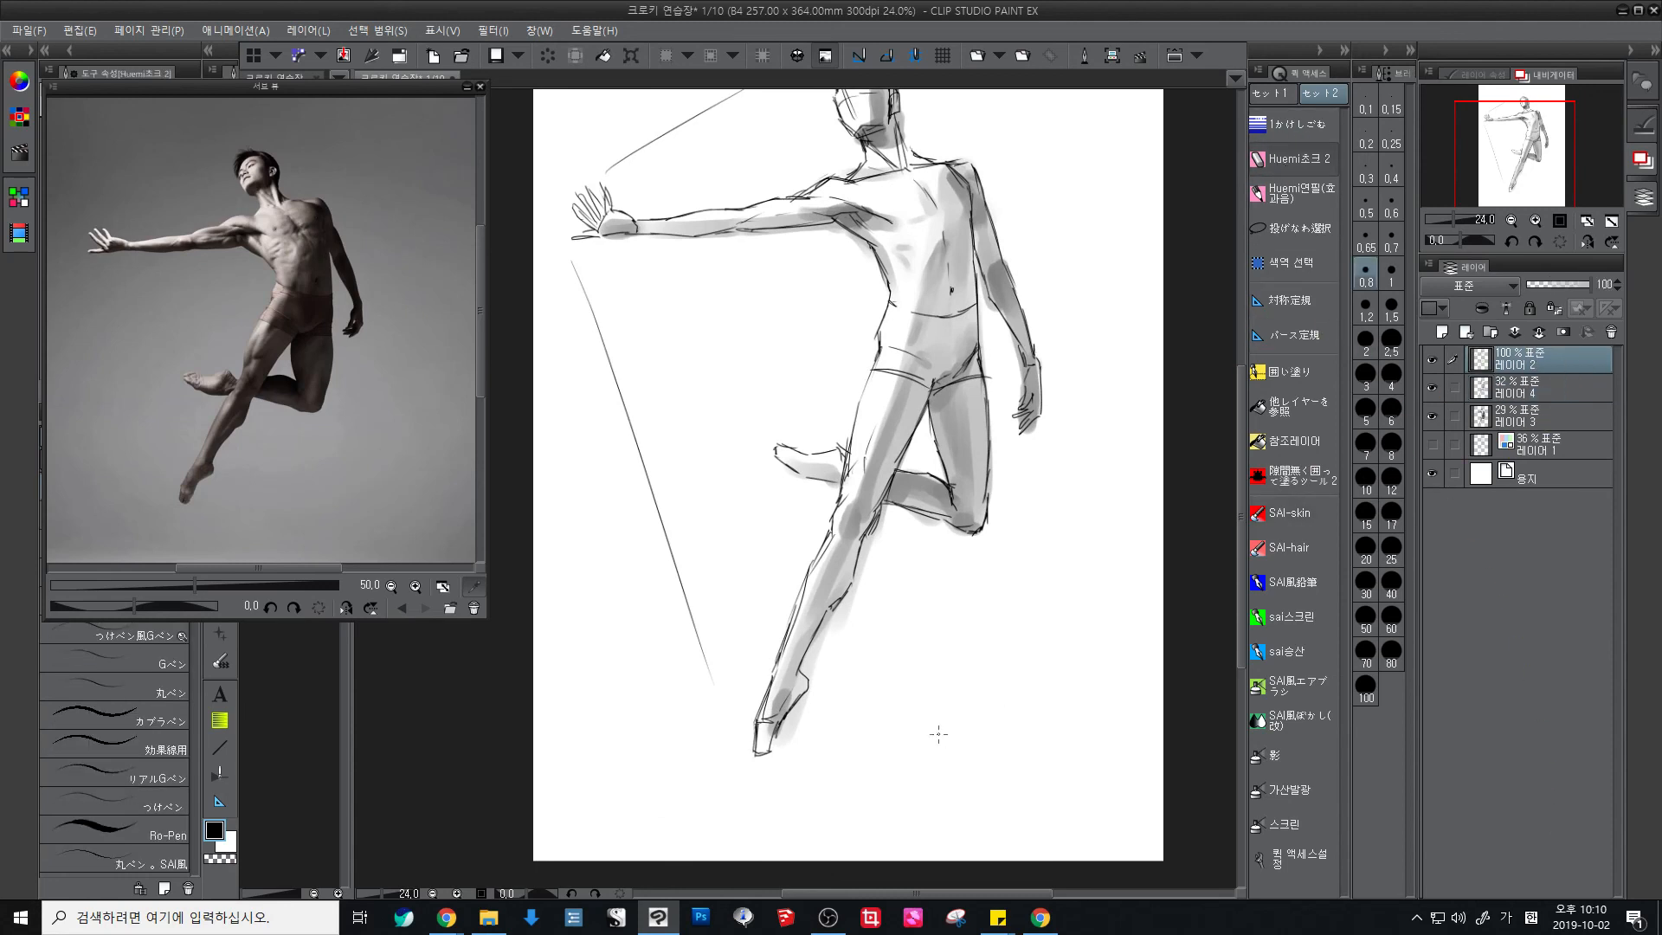
mouse_move(936, 729)
left_mouse_down()
mouse_move(959, 742)
mouse_move(971, 708)
mouse_move(986, 730)
left_mouse_up()
left_click_drag(1001, 690, 1012, 714)
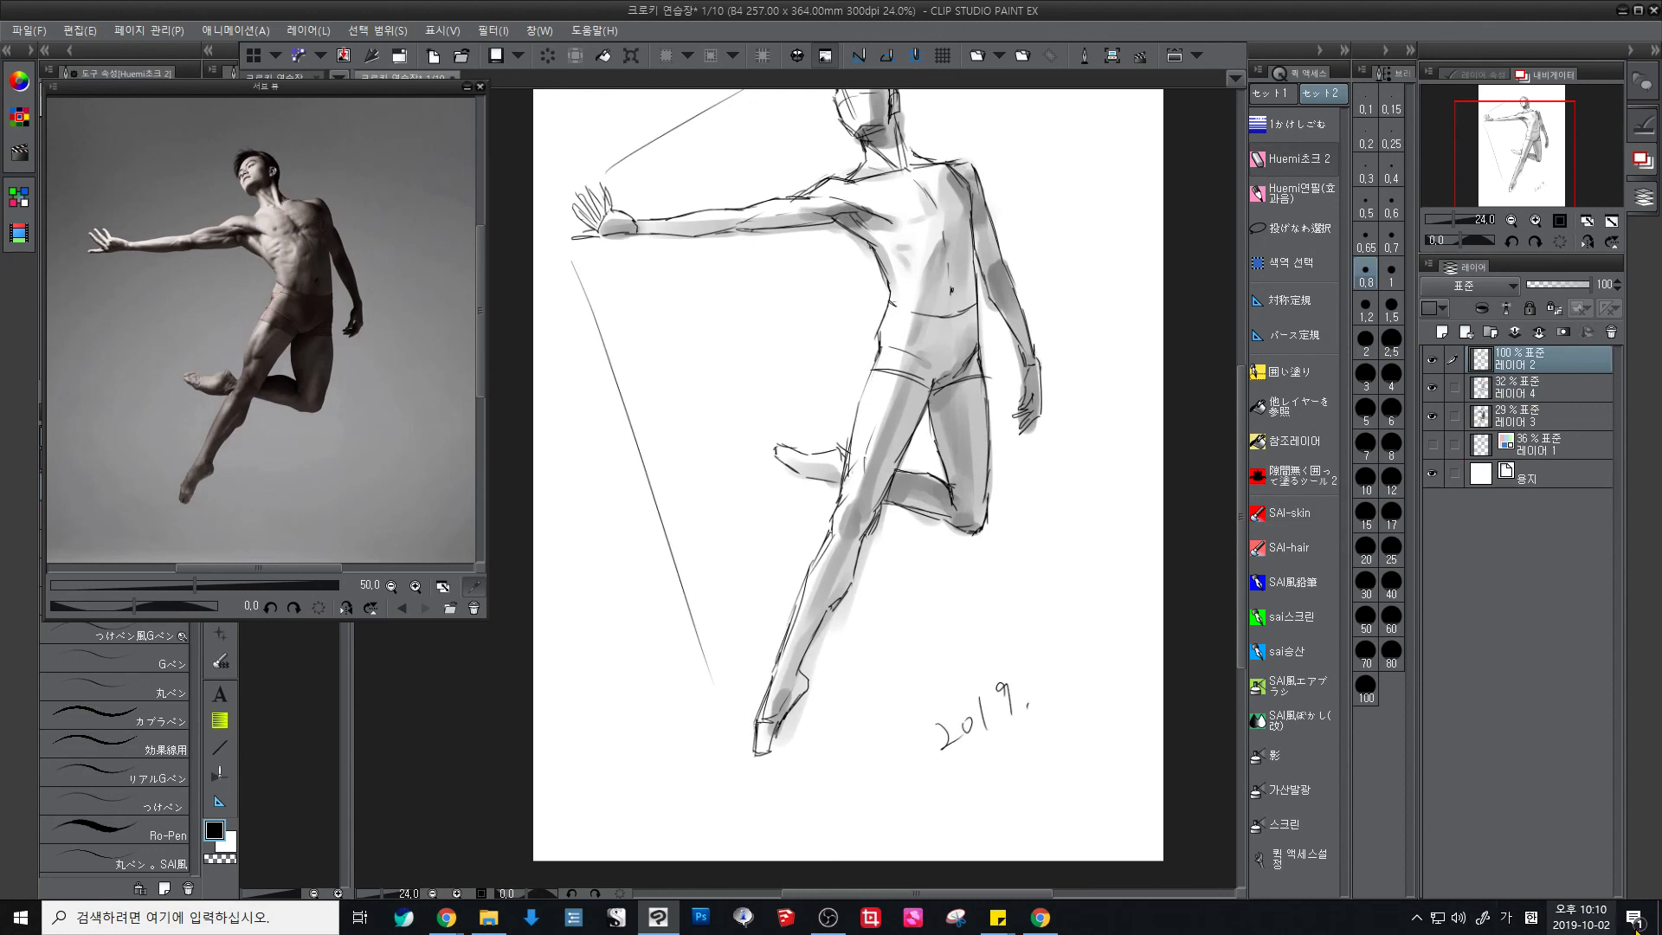
Step: Check today's date, complete the handwritten date with "10.2", and add the artist's signature beneath it with an oval around both
left_click(1580, 916)
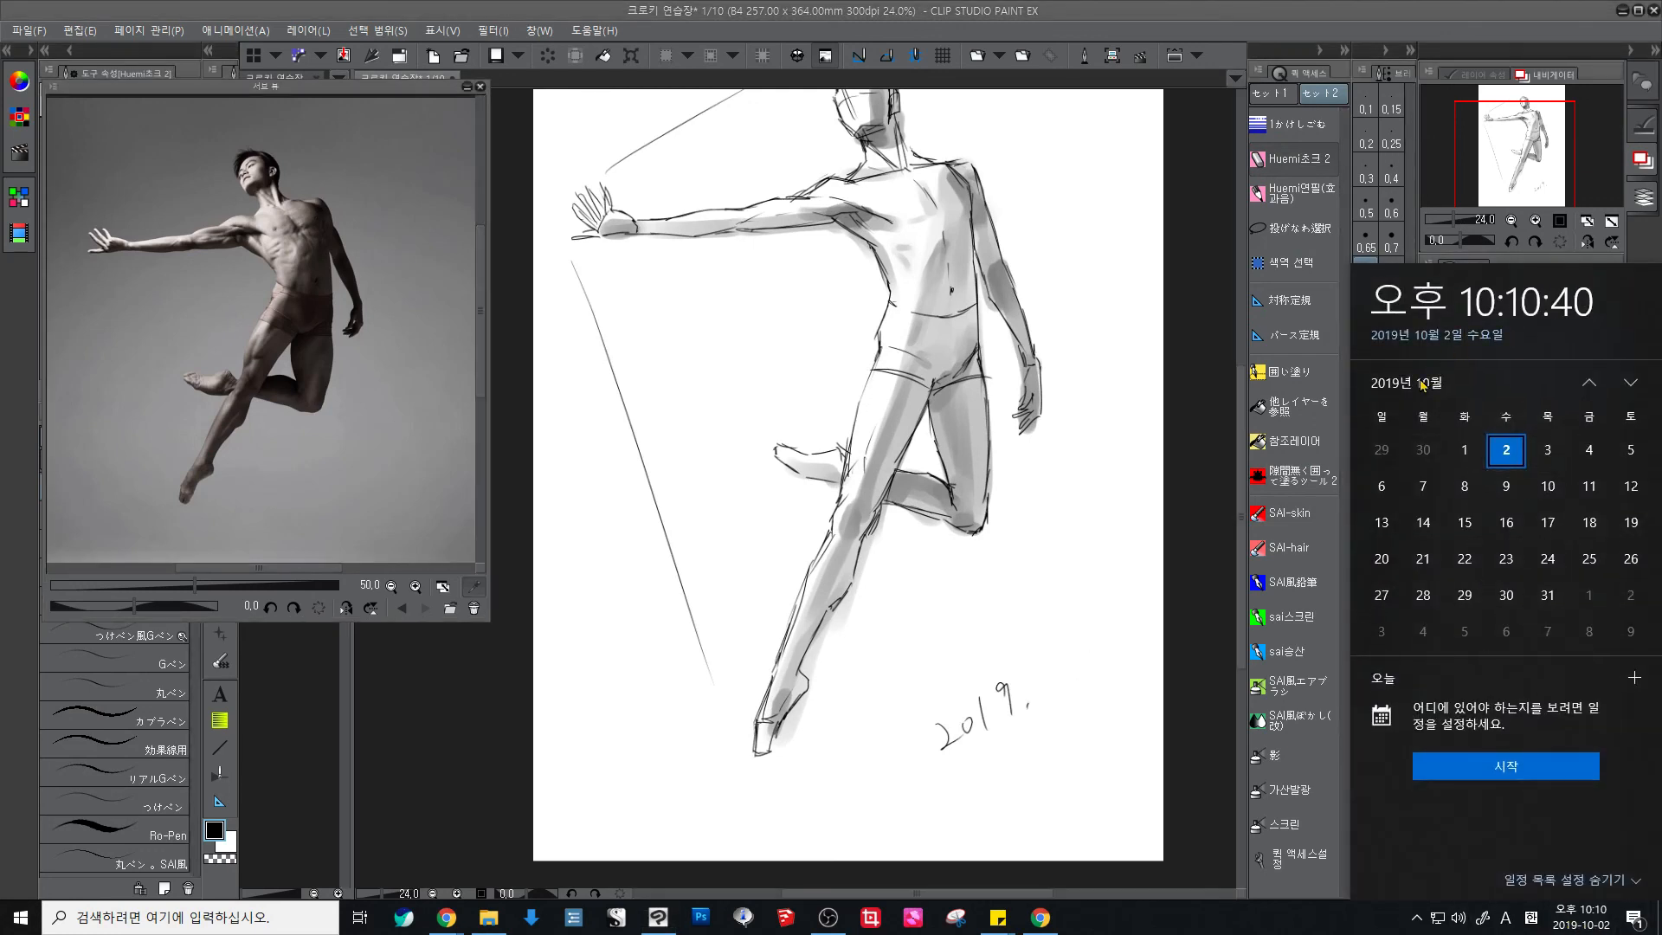
left_click(1230, 39)
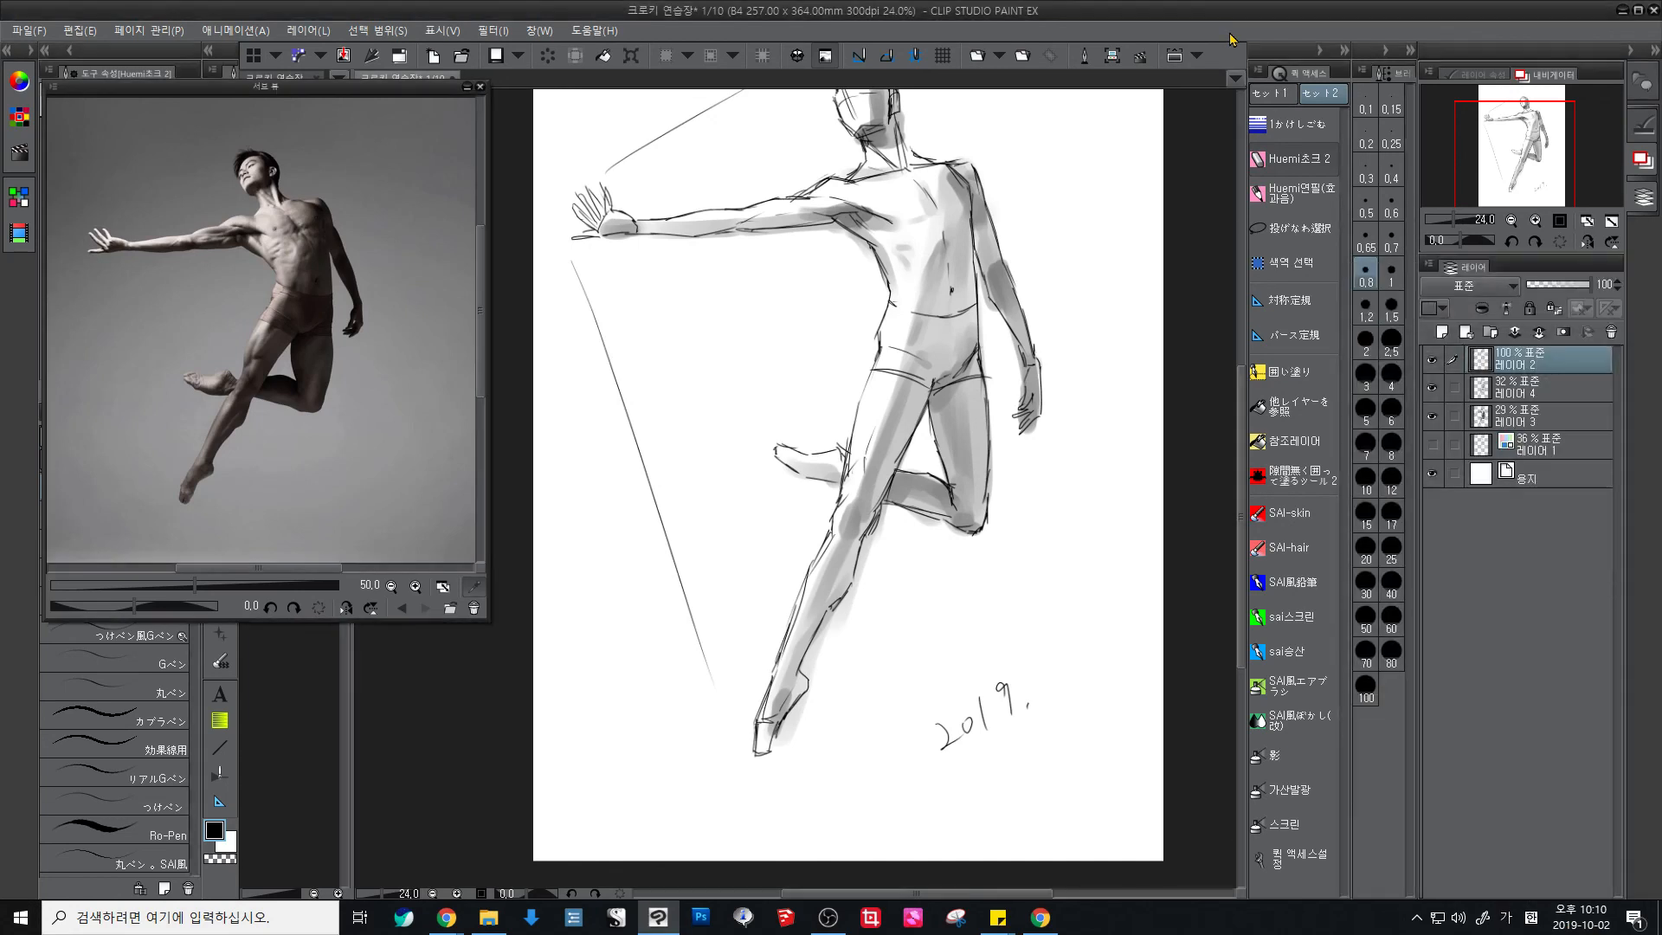
left_click_drag(1058, 663, 1108, 659)
mouse_move(971, 760)
left_mouse_down()
mouse_move(1038, 775)
mouse_move(1042, 743)
mouse_move(1048, 759)
mouse_move(1096, 741)
left_mouse_up()
mouse_move(1092, 800)
left_mouse_down()
mouse_move(913, 738)
mouse_move(1133, 650)
mouse_move(1086, 803)
left_mouse_up()
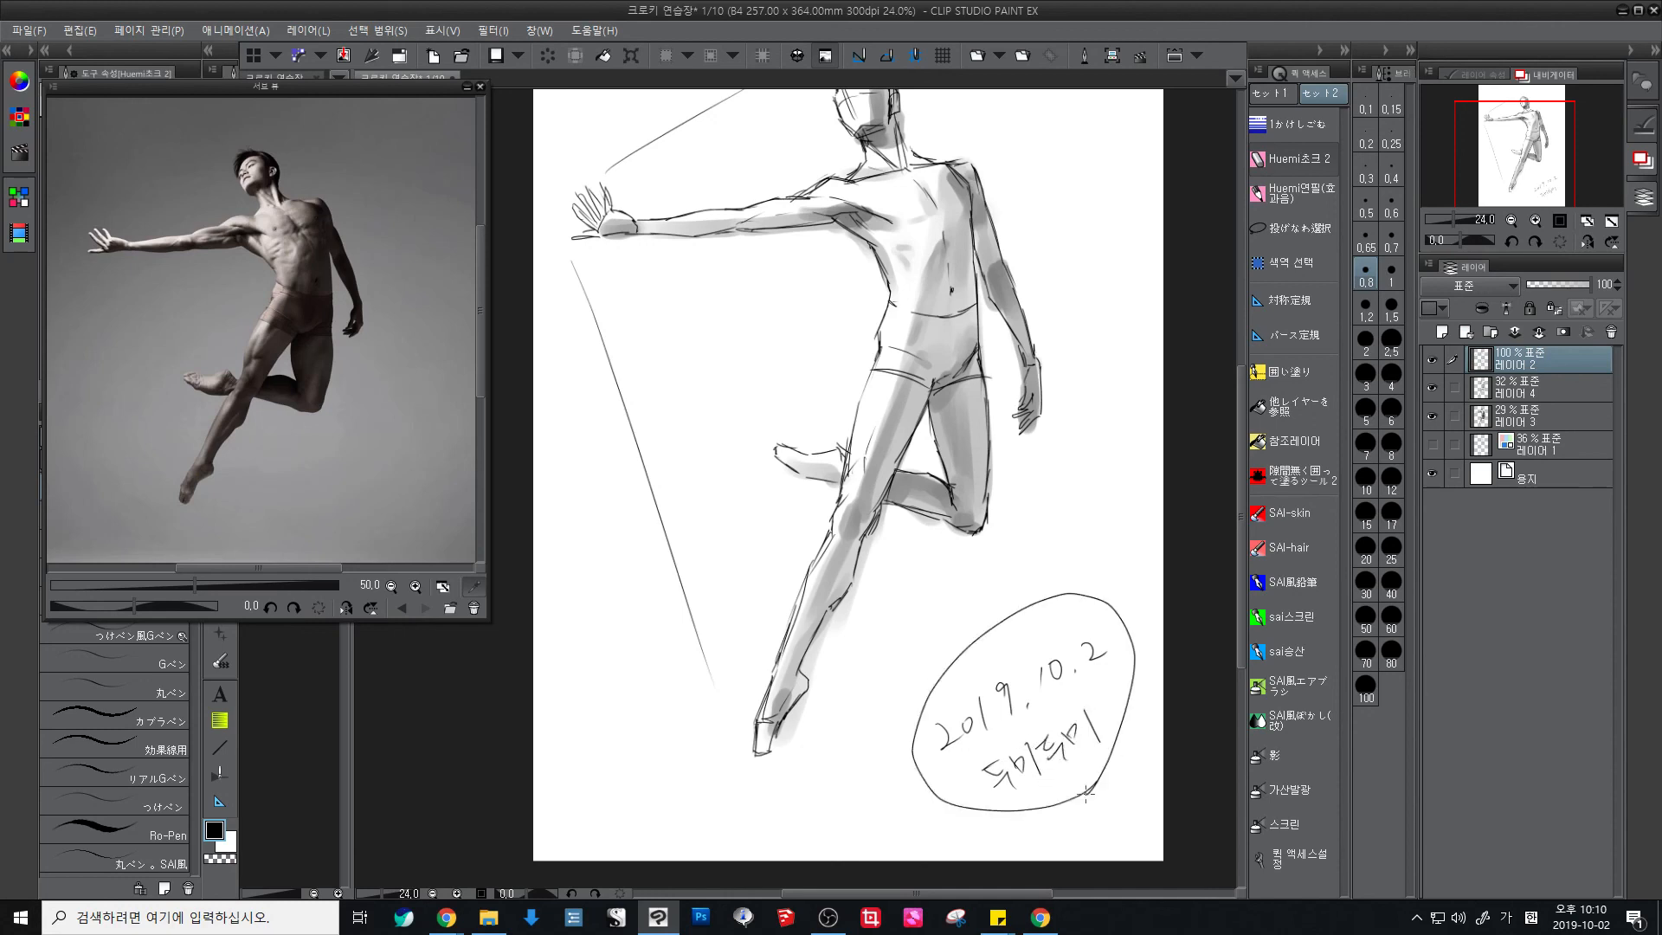
Step: Save the finished figure drawing
scroll(1138, 649, "down", 1)
scroll(1121, 640, "up", 2)
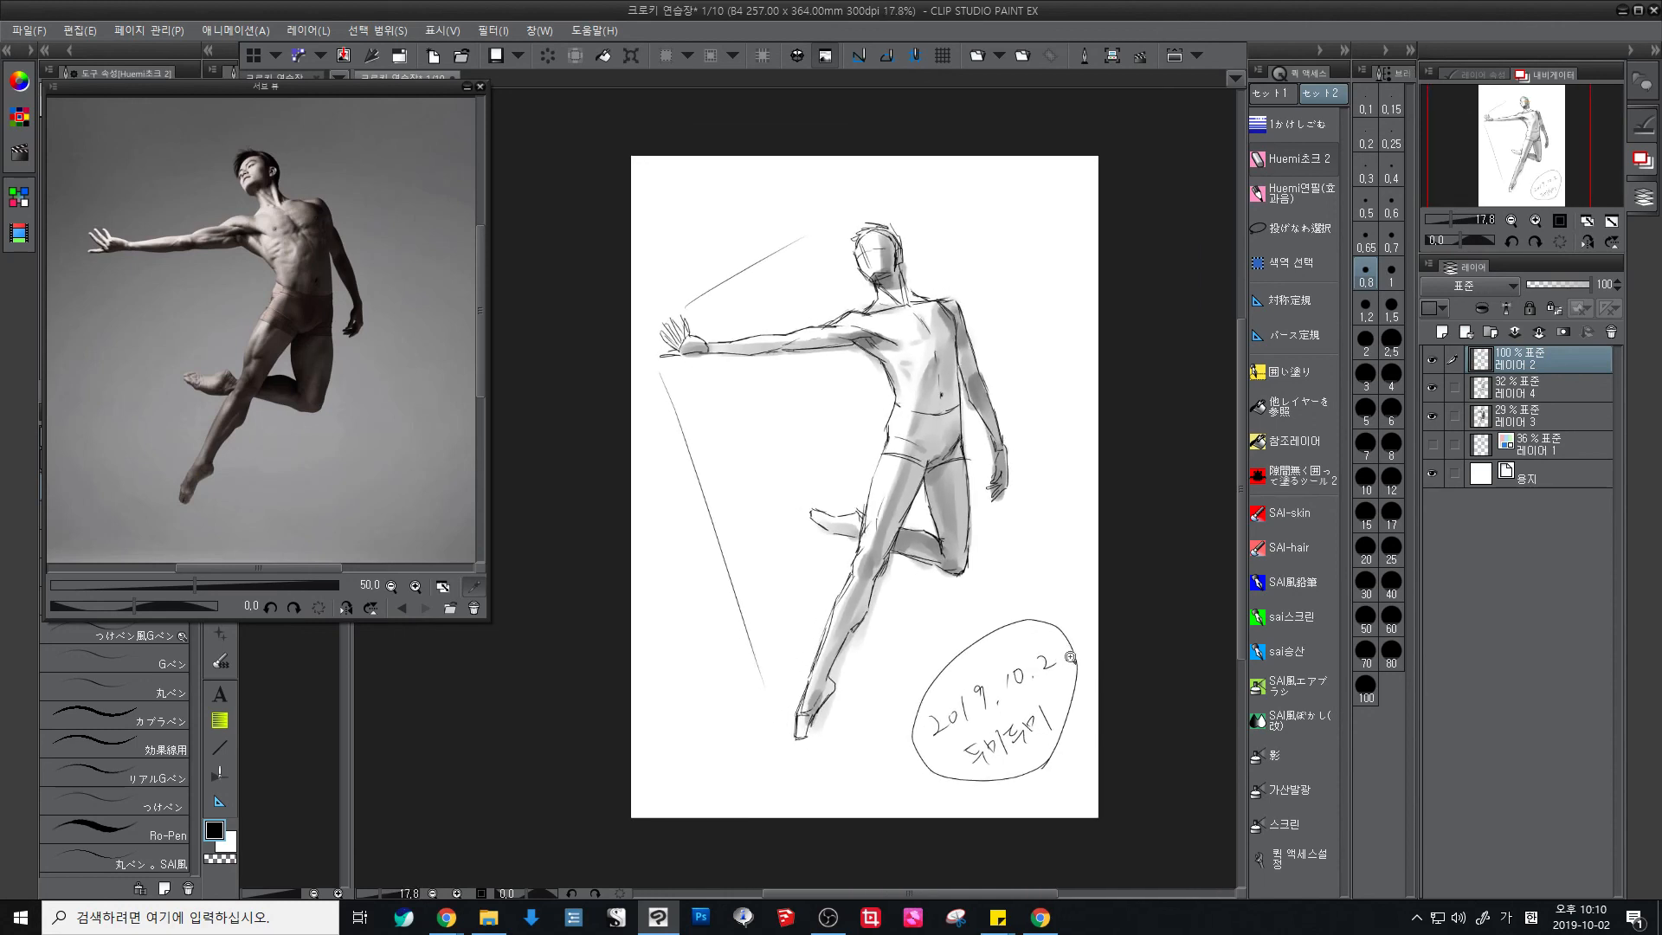
left_click_drag(1074, 678, 1077, 677)
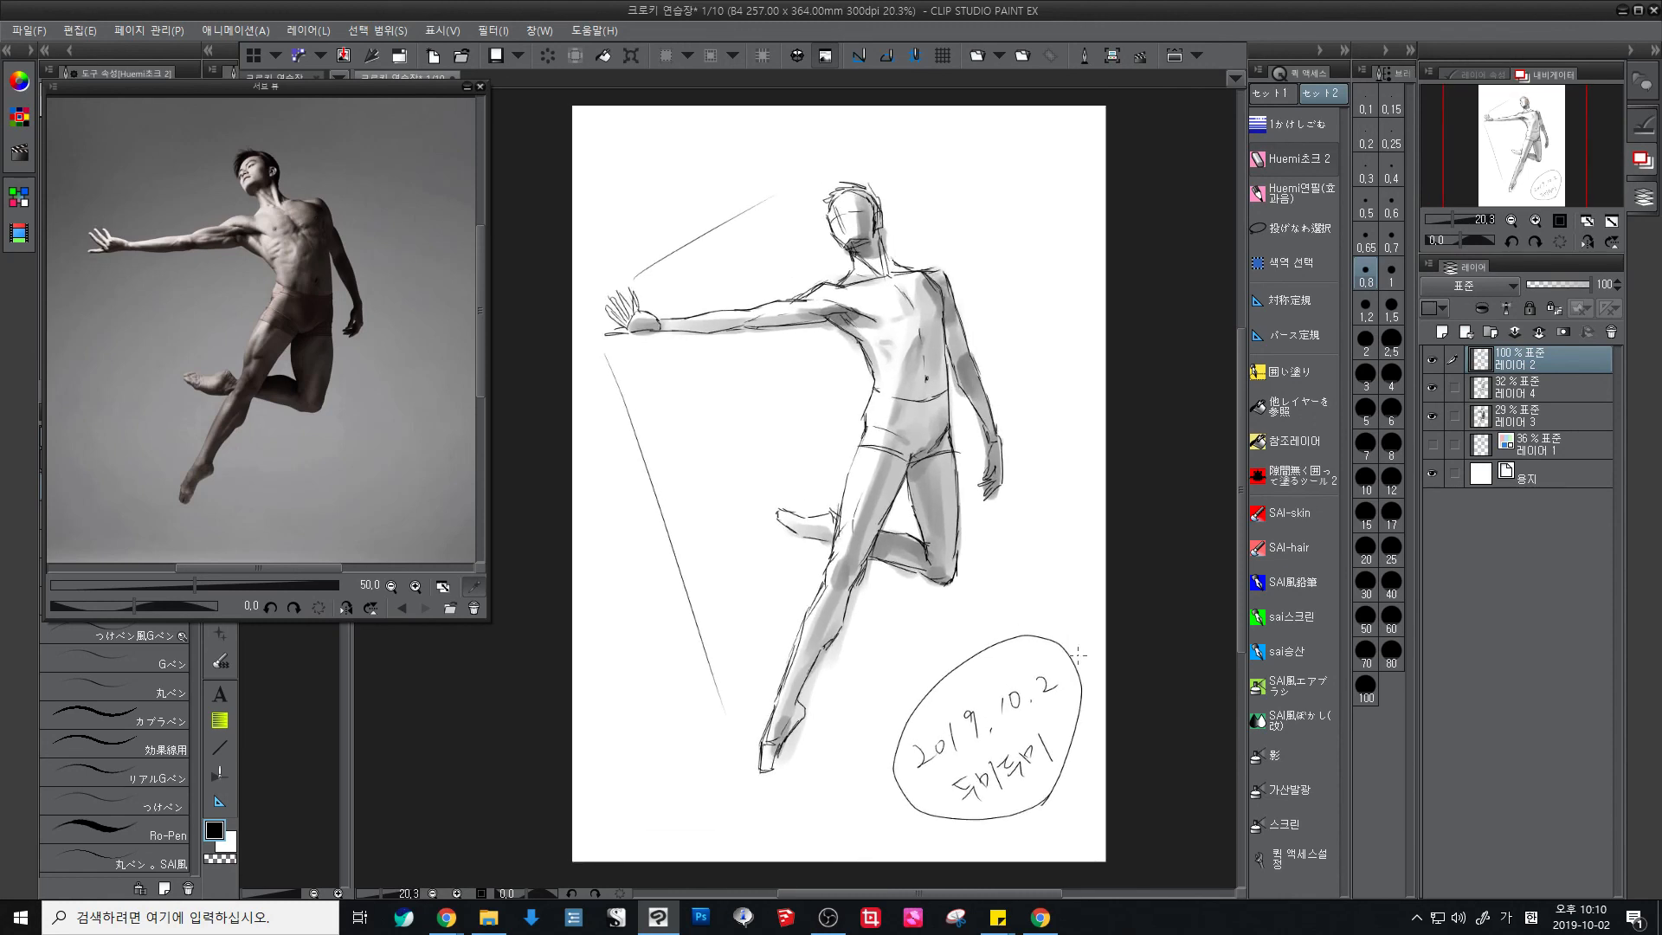
key("ctrl+s")
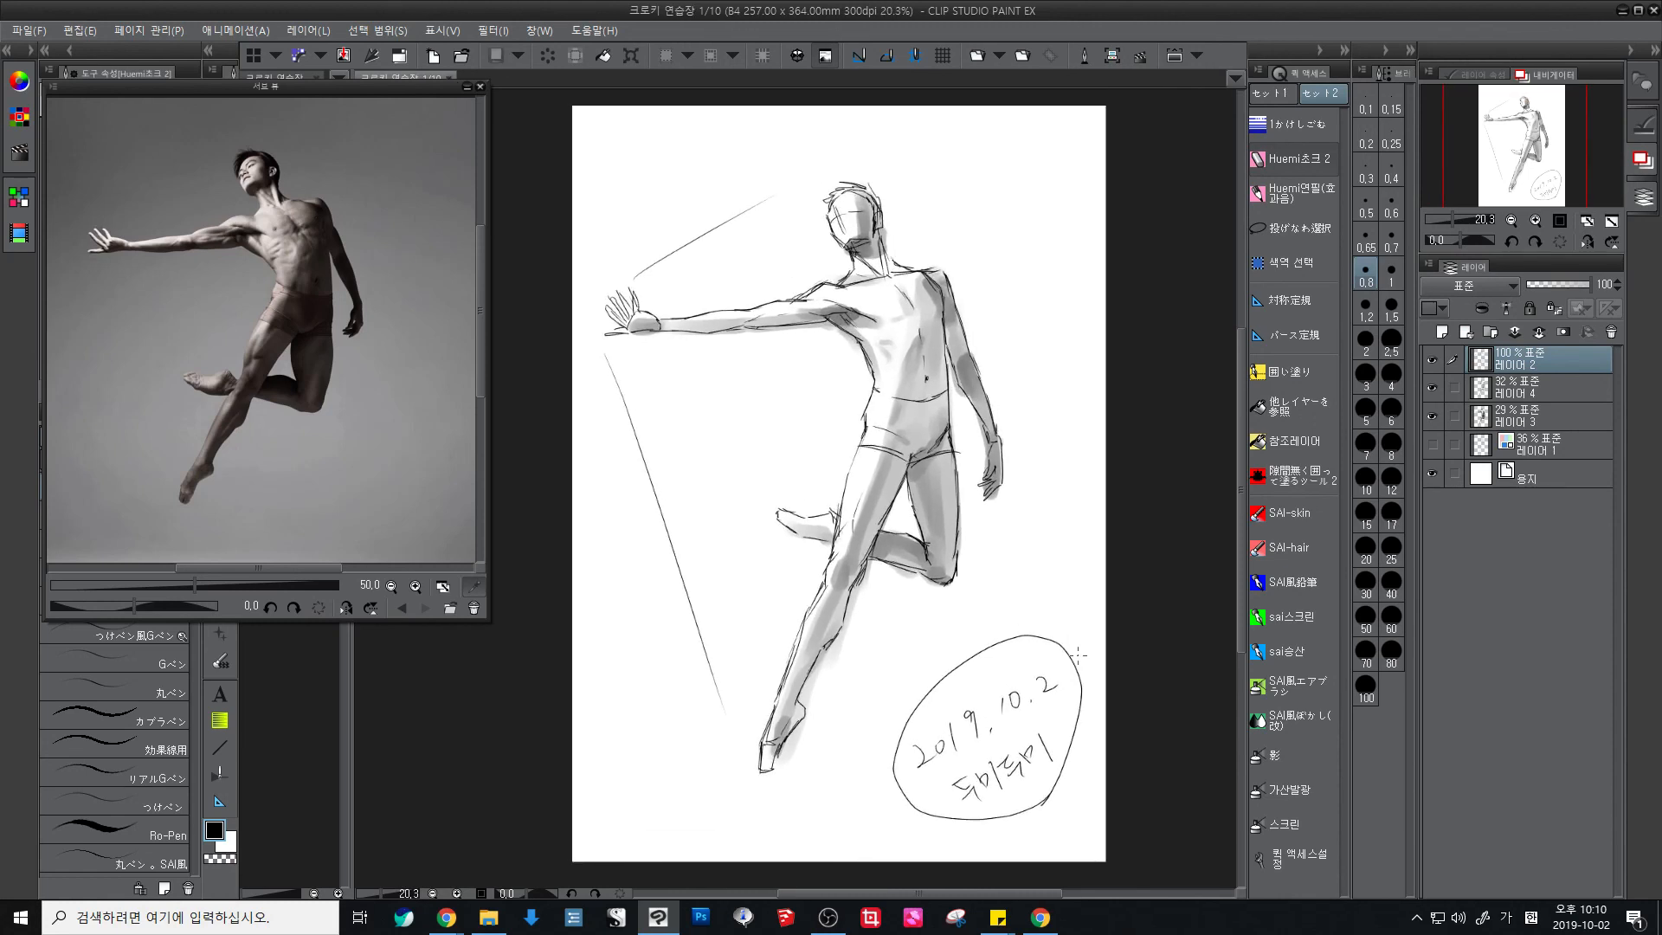